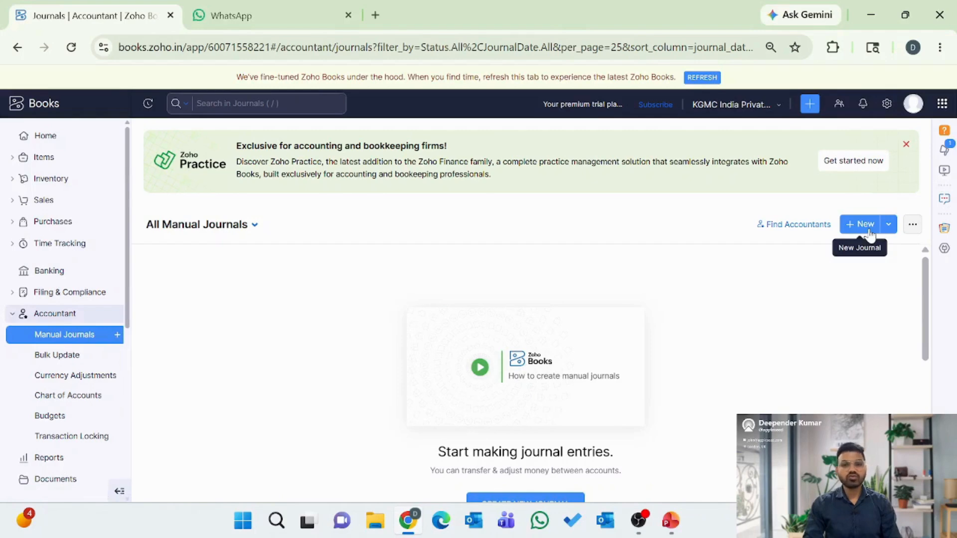
# Step: Start a new manual journal entry and look through its empty form
pyautogui.click(866, 231)
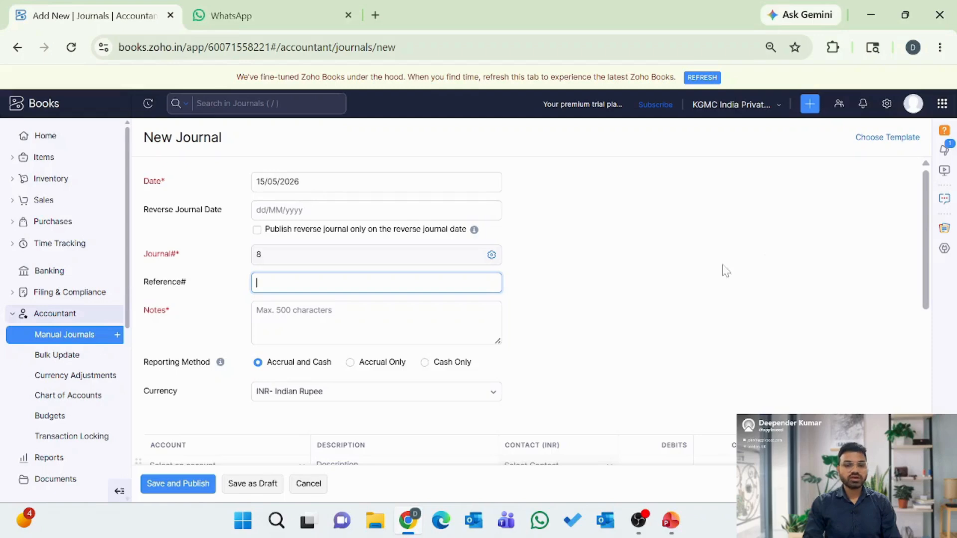
pyautogui.scroll(-6, 696, 276)
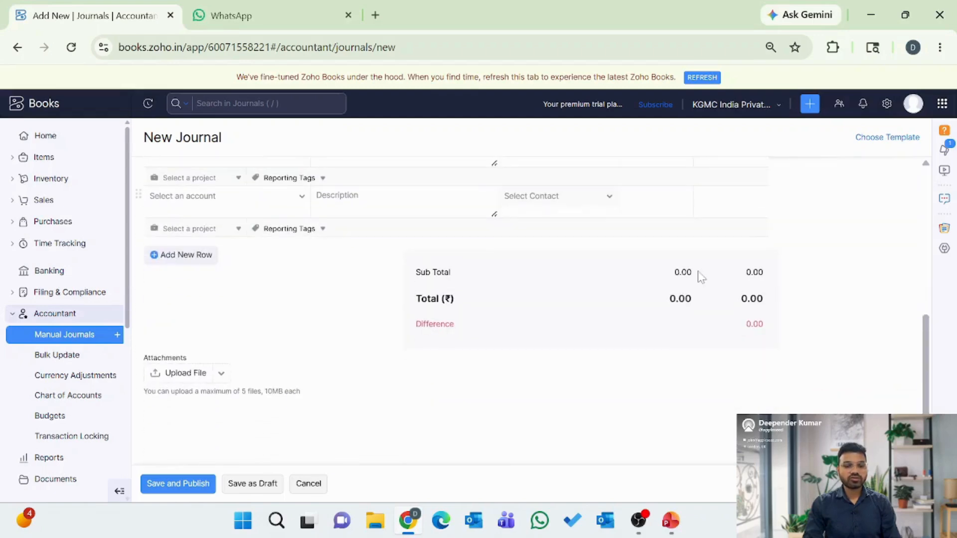
pyautogui.scroll(6, 699, 276)
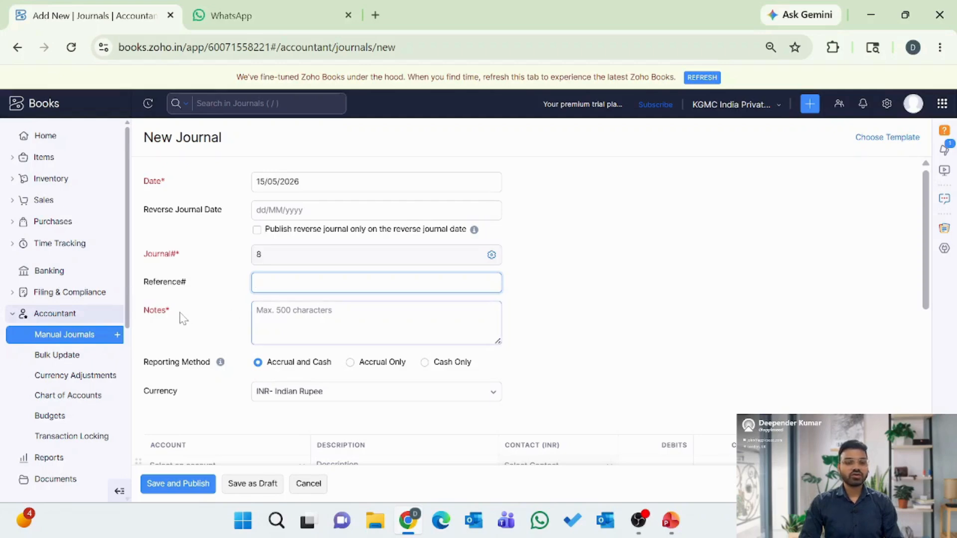
pyautogui.click(254, 319)
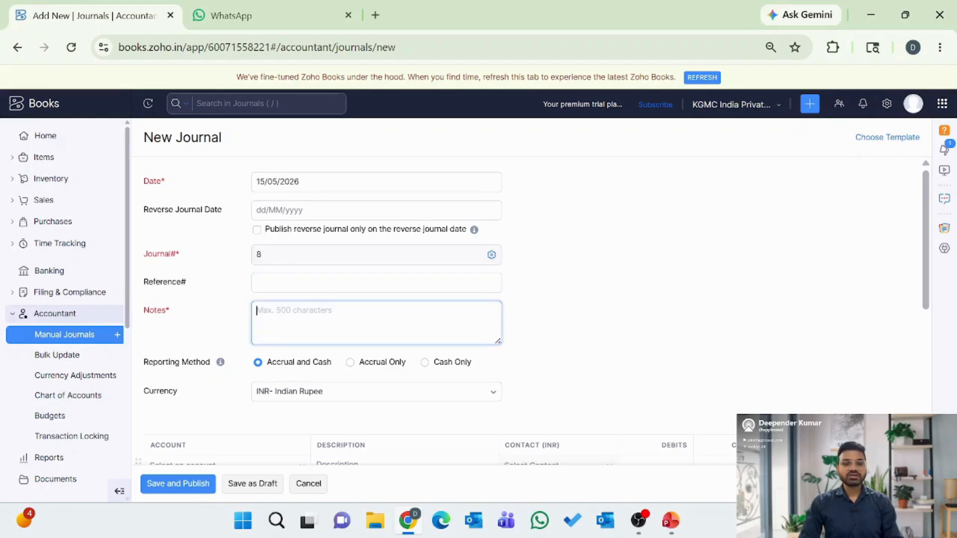
pyautogui.write('Being')
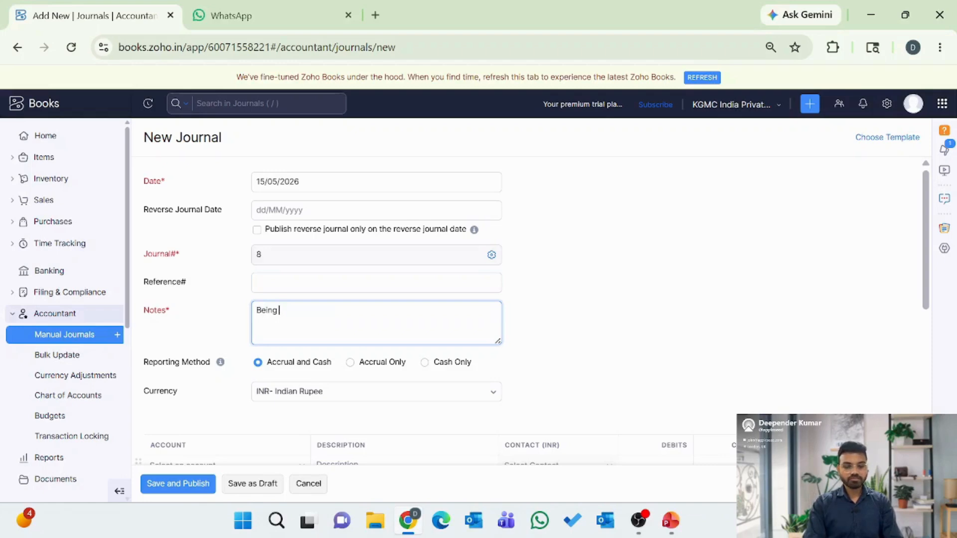
pyautogui.write(' Rent paid in ')
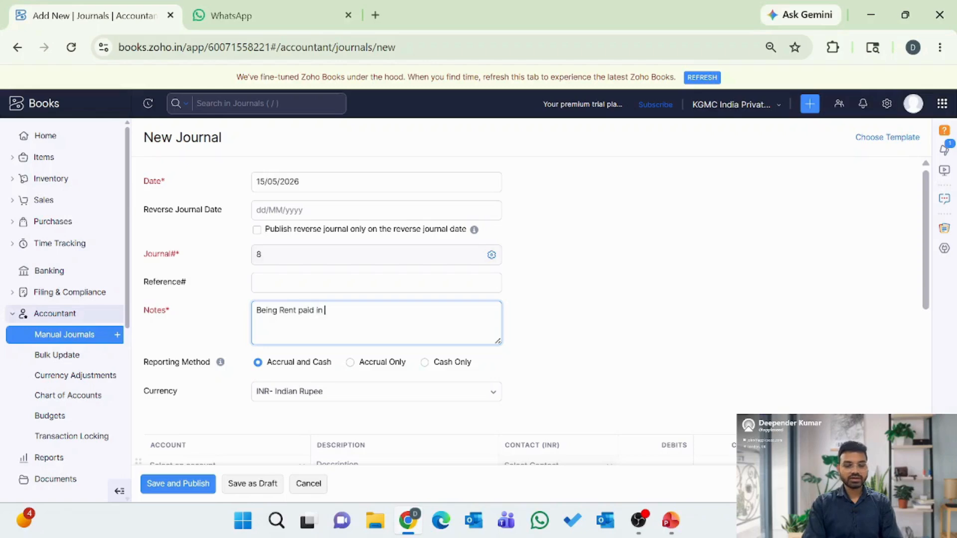
pyautogui.write('advance')
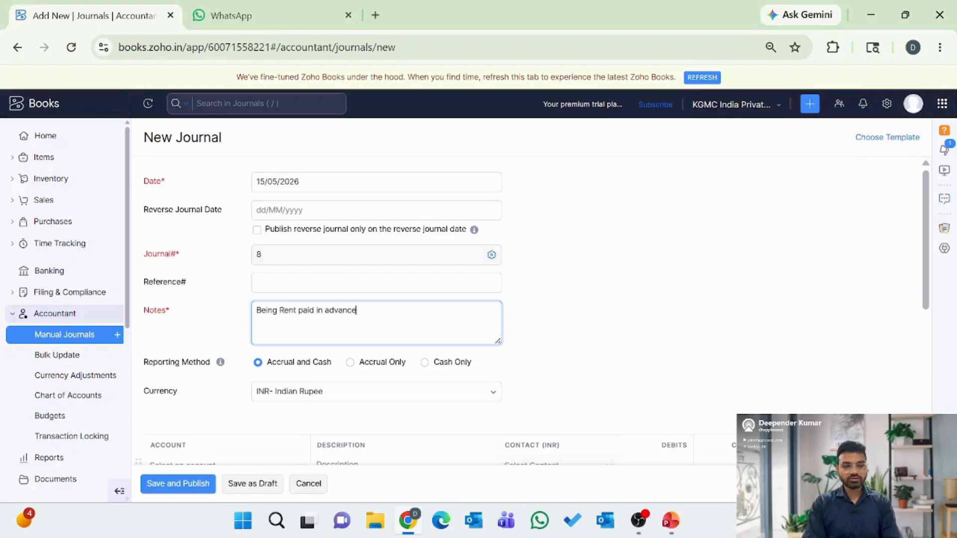
pyautogui.write(' for 2 month ')
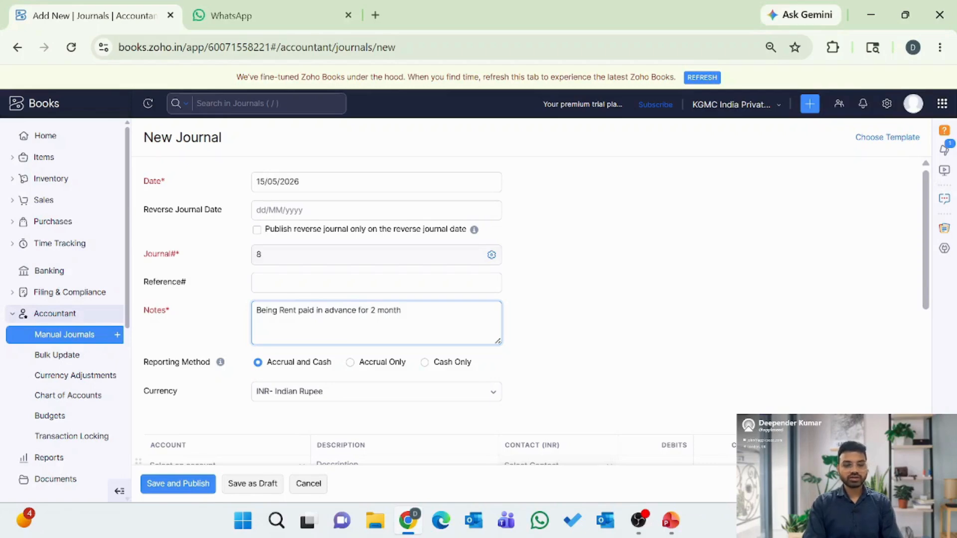
pyautogui.write('@')
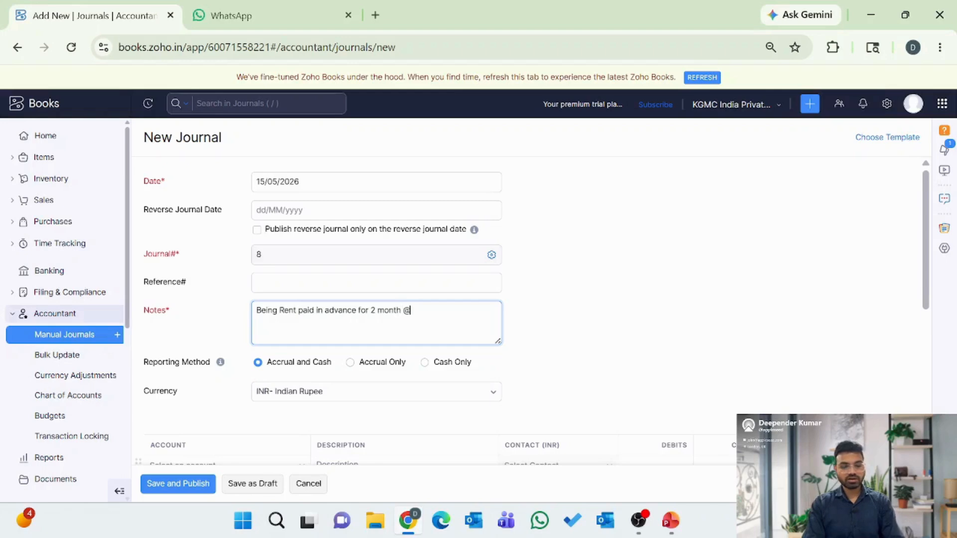
pyautogui.write('50000 ')
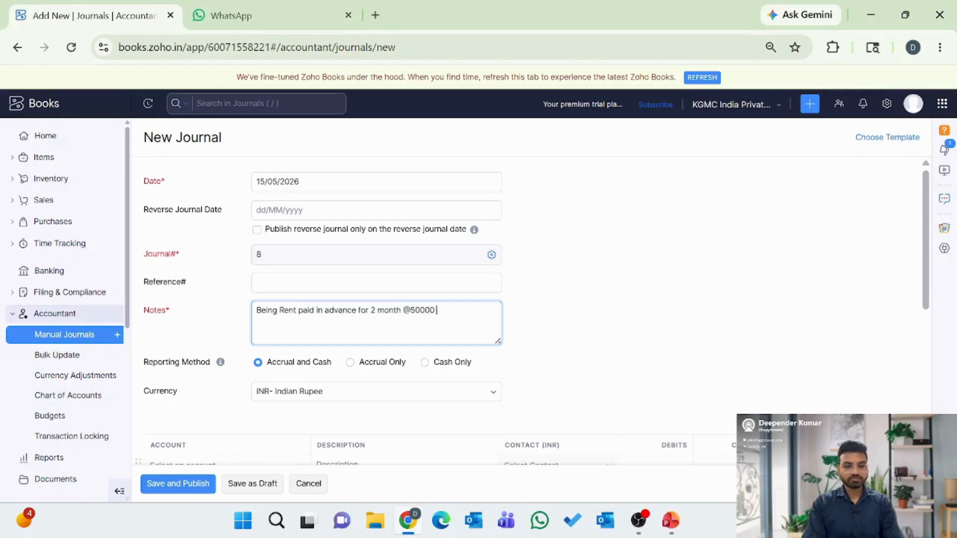
pyautogui.write('per month')
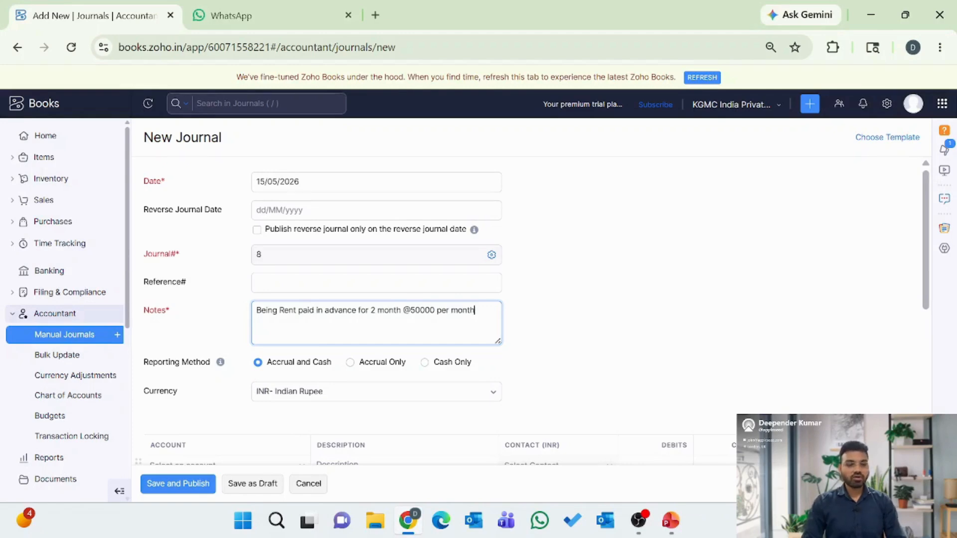
# Step: Look through the available currencies and choose INR- Indian Rupee as the journal's currency
pyautogui.scroll(-1, 235, 332)
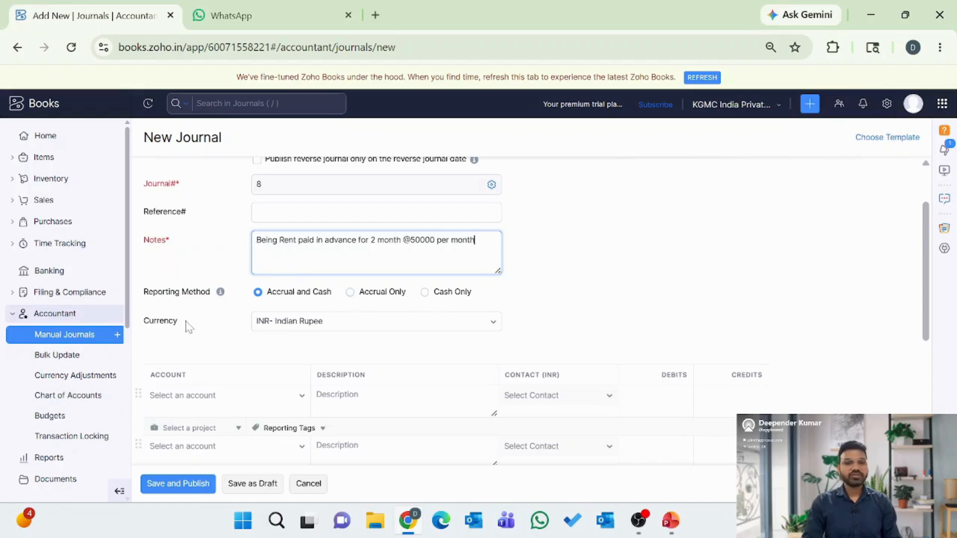
pyautogui.click(286, 327)
pyautogui.scroll(-2, 295, 422)
pyautogui.scroll(-3, 297, 424)
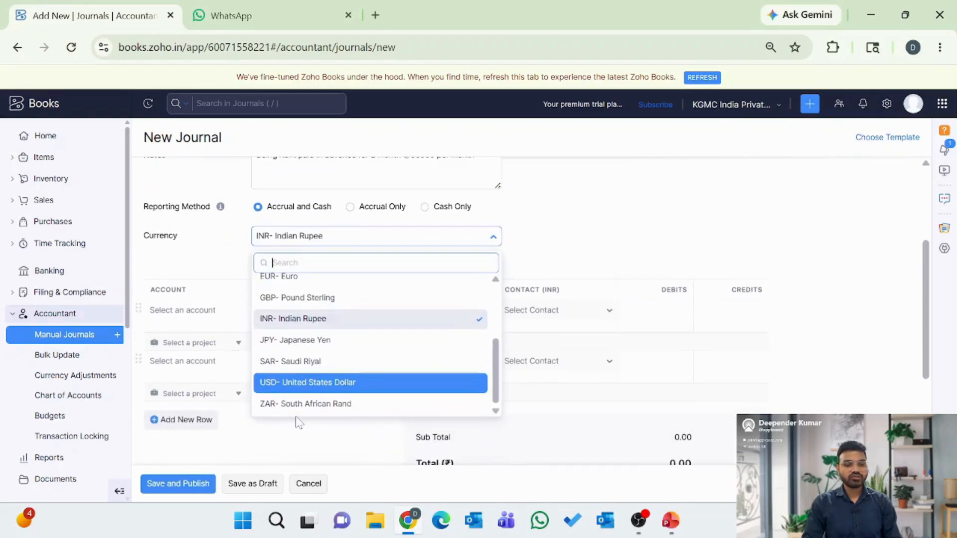
pyautogui.scroll(3, 305, 364)
pyautogui.scroll(1, 311, 367)
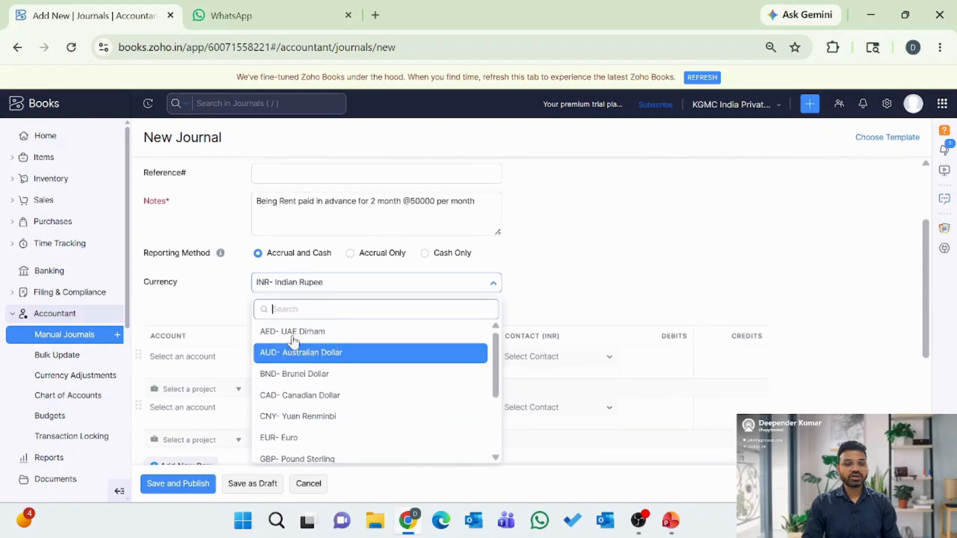
pyautogui.write('inr')
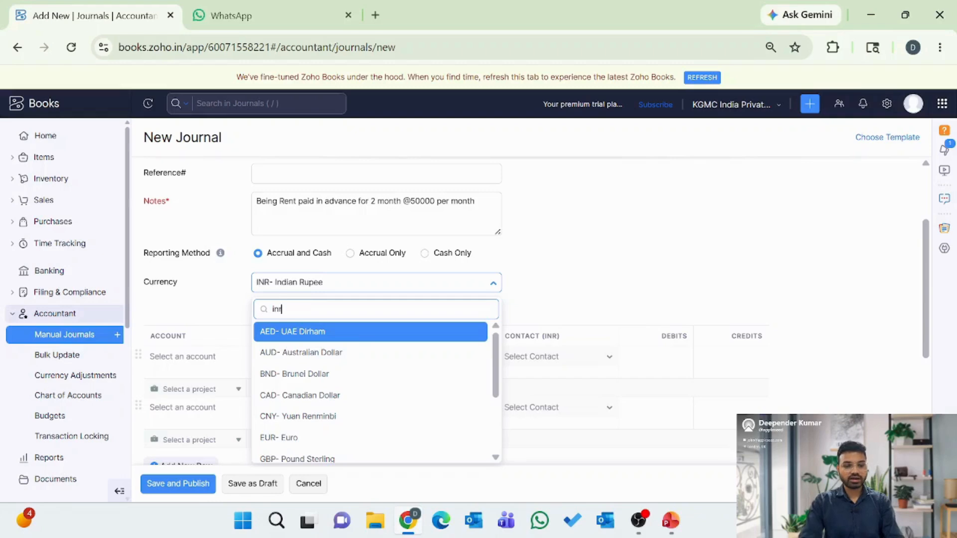
pyautogui.click(293, 333)
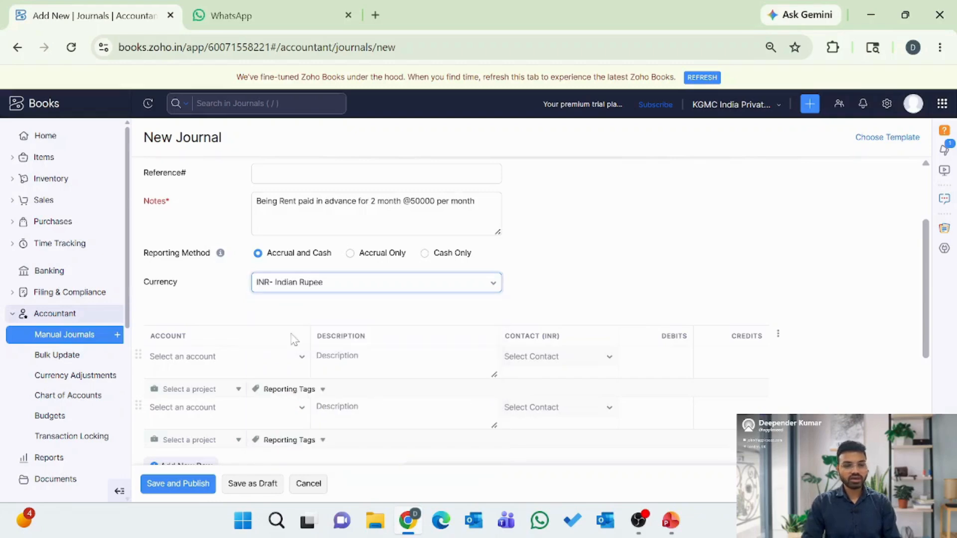
# Step: Assign the Prepaid Expenses account to the first journal line and debit it 100000
pyautogui.scroll(-1, 259, 324)
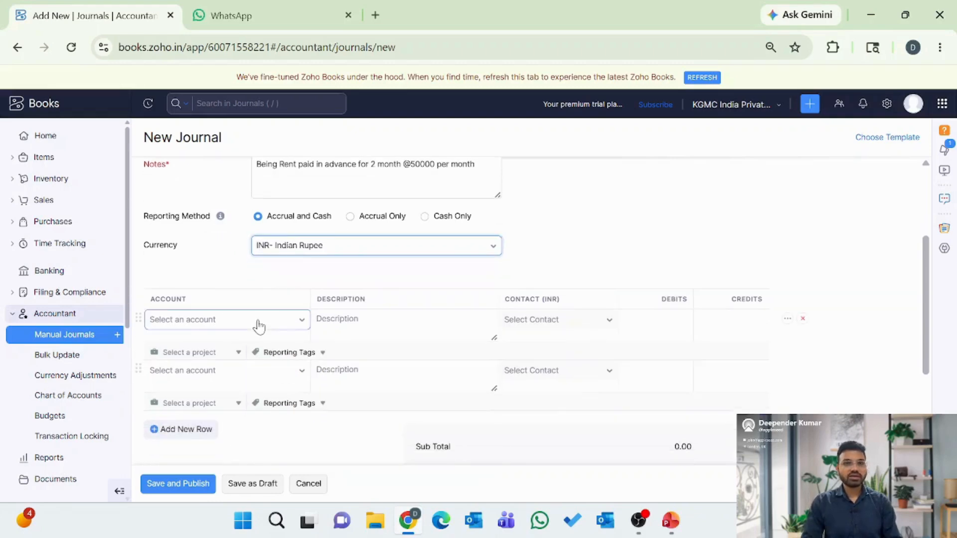
pyautogui.click(214, 324)
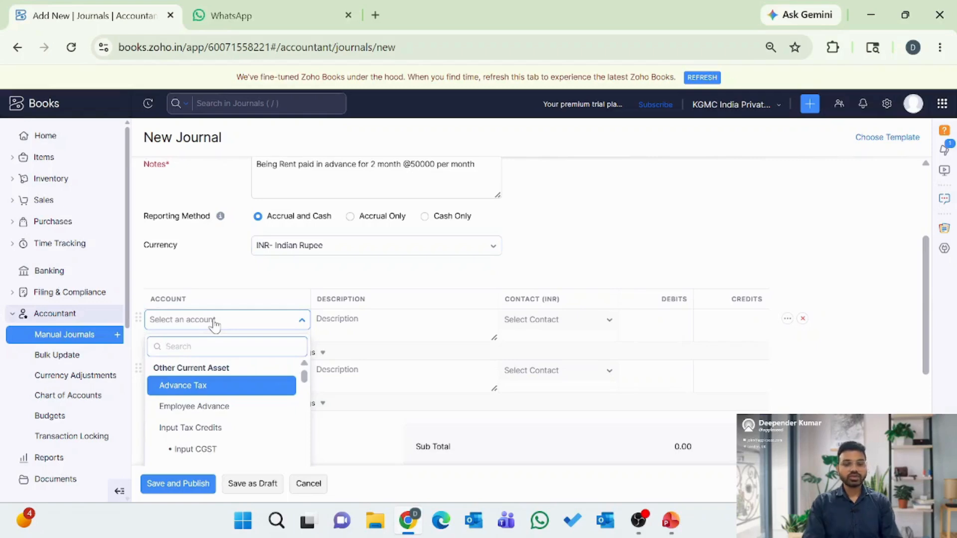
pyautogui.write('prepa')
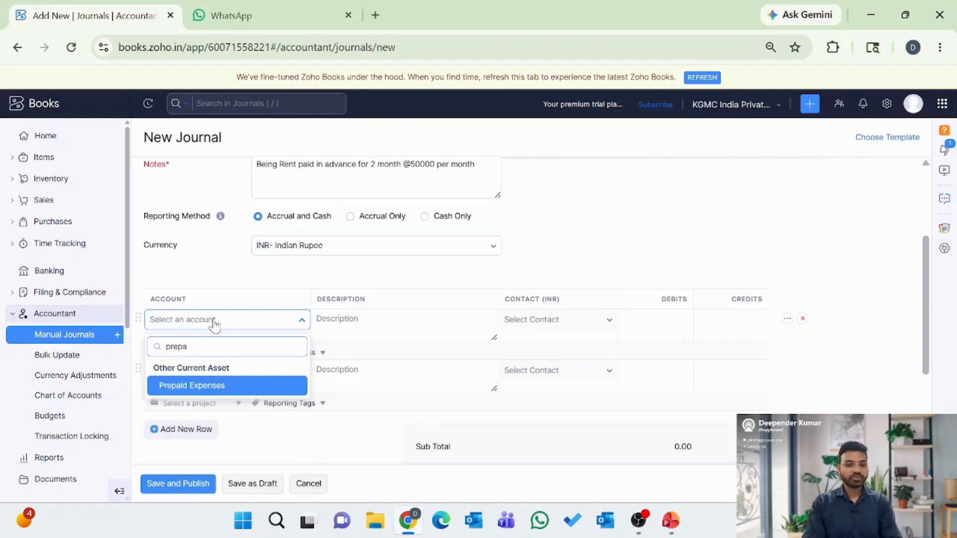
pyautogui.click(193, 389)
pyautogui.click(655, 319)
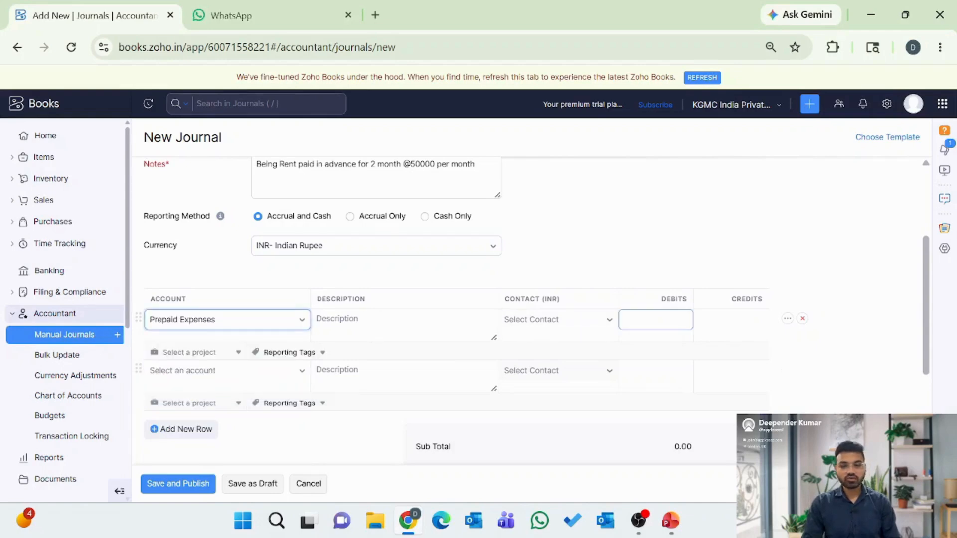
pyautogui.write('100')
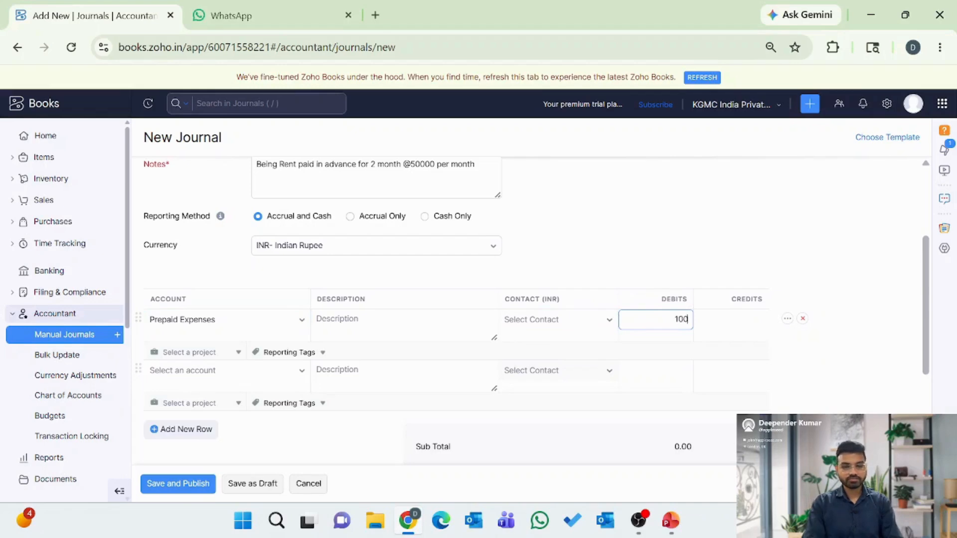
pyautogui.write('000')
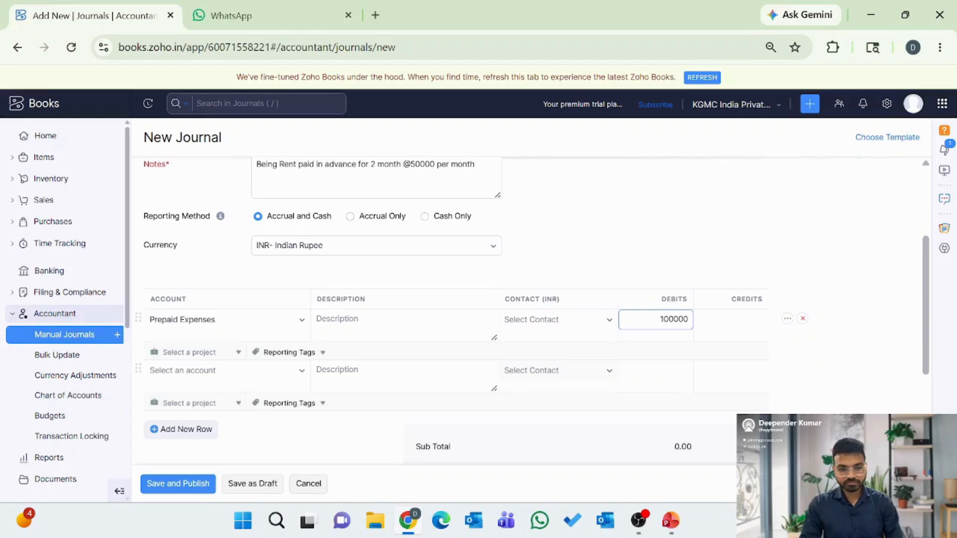
# Step: Assign the [ B001 ] HDFC Bank account to the second journal line and credit it 100000
pyautogui.click(187, 377)
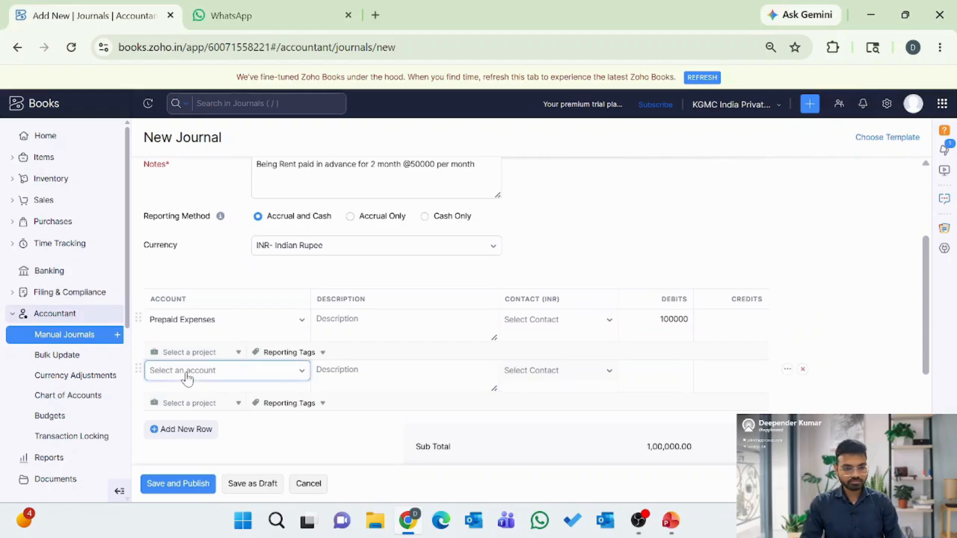
pyautogui.click(187, 377)
pyautogui.write('bank')
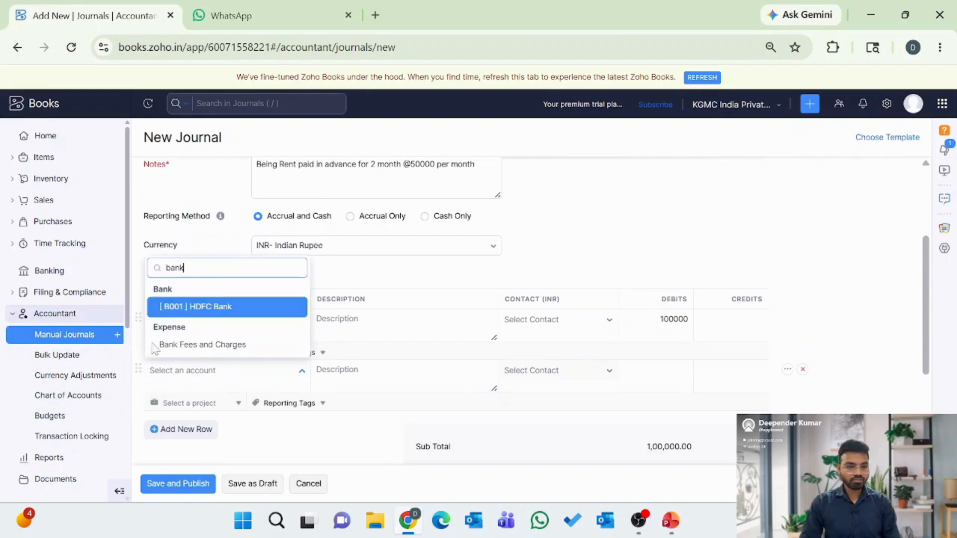
pyautogui.click(190, 309)
pyautogui.click(729, 371)
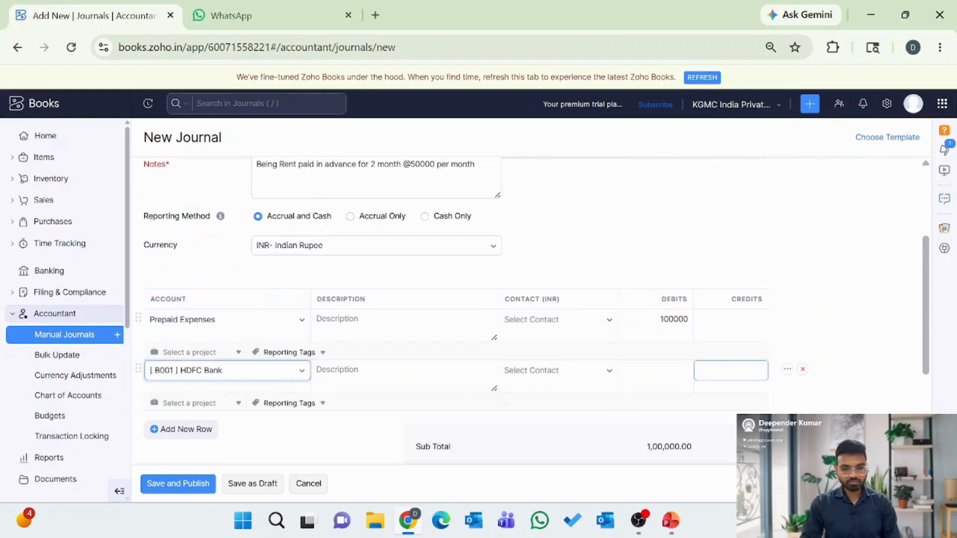
pyautogui.write('1000')
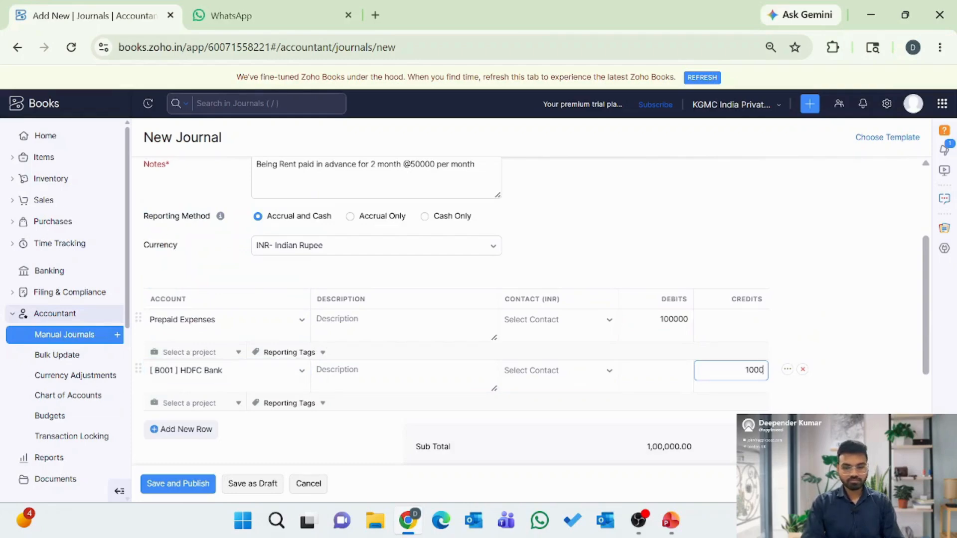
pyautogui.write('00')
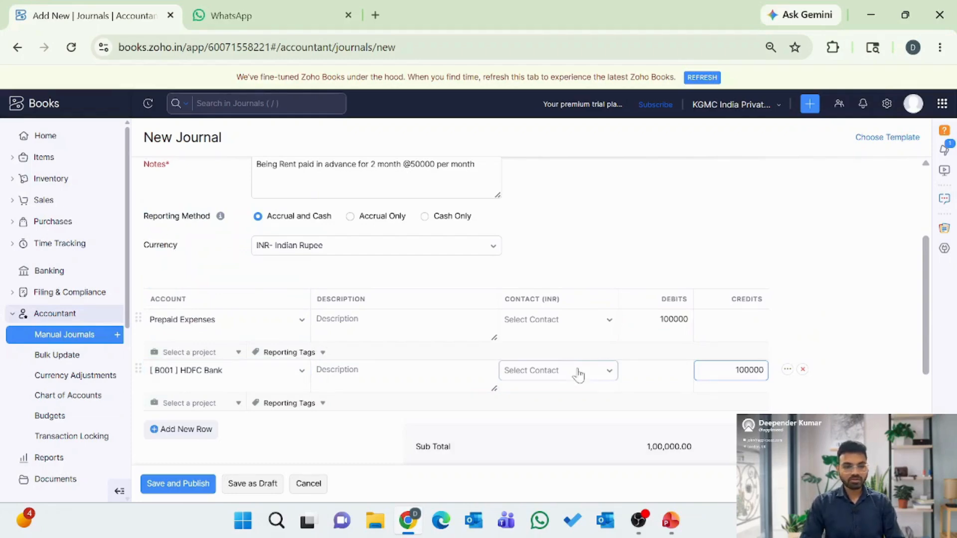
# Step: Describe the Prepaid Expenses line as "rent for 2 month"
pyautogui.click(404, 324)
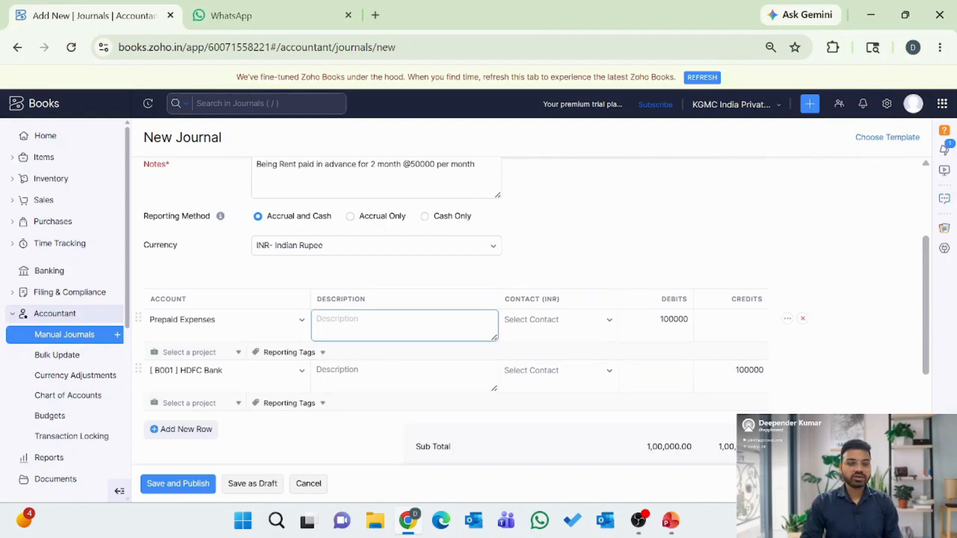
pyautogui.write('ren')
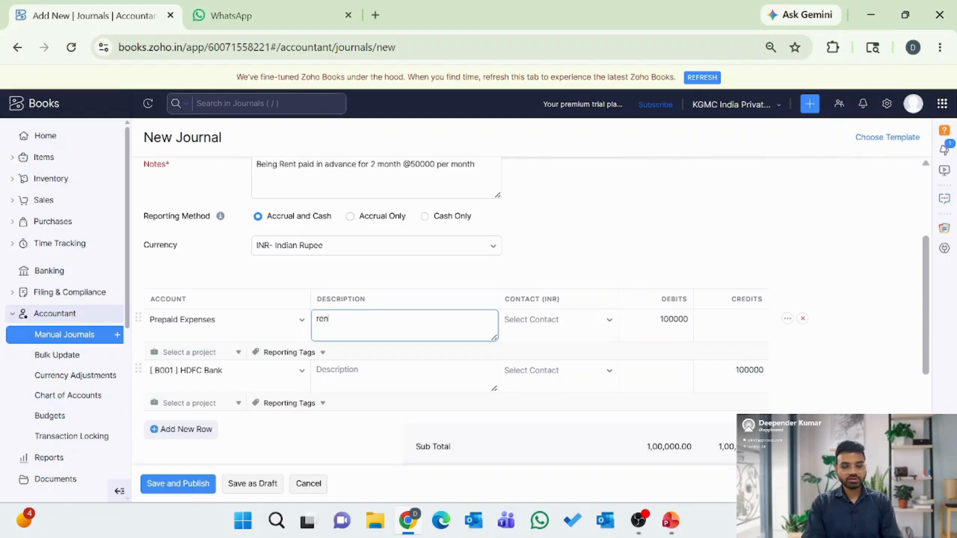
pyautogui.write('t for 2 ')
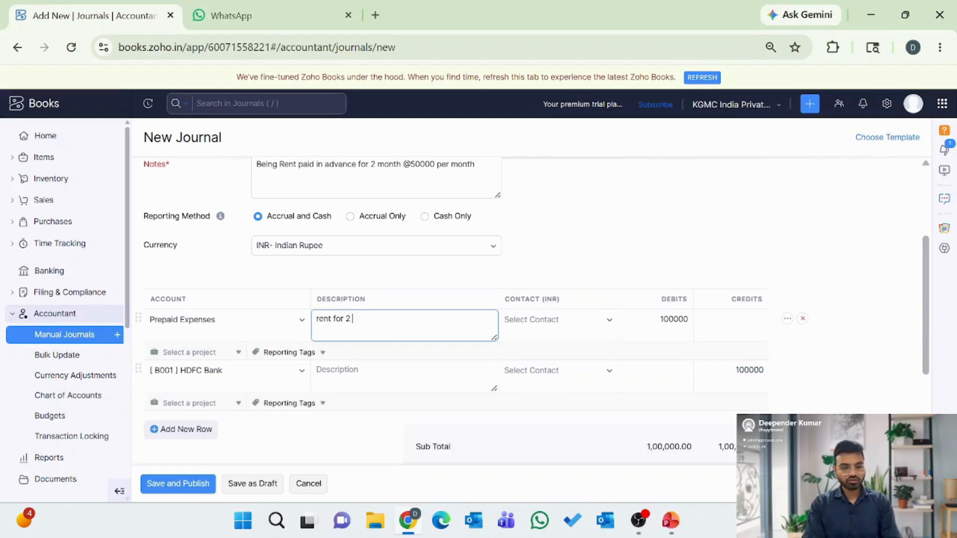
pyautogui.write('moint')
pyautogui.press('BackSpace')
pyautogui.write('nth')
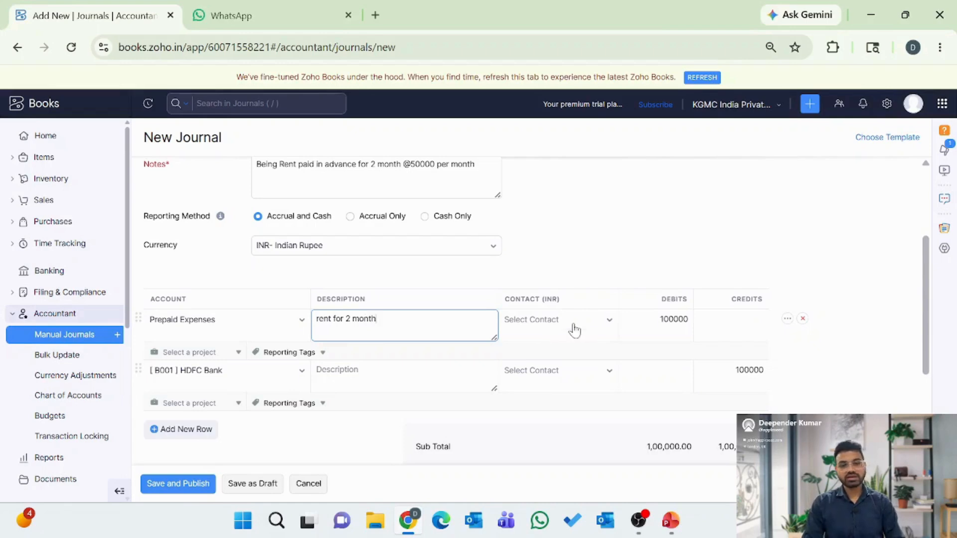
# Step: Examine the contact choices for the Prepaid Expenses line and review the journal's debit and credit totals
pyautogui.click(566, 329)
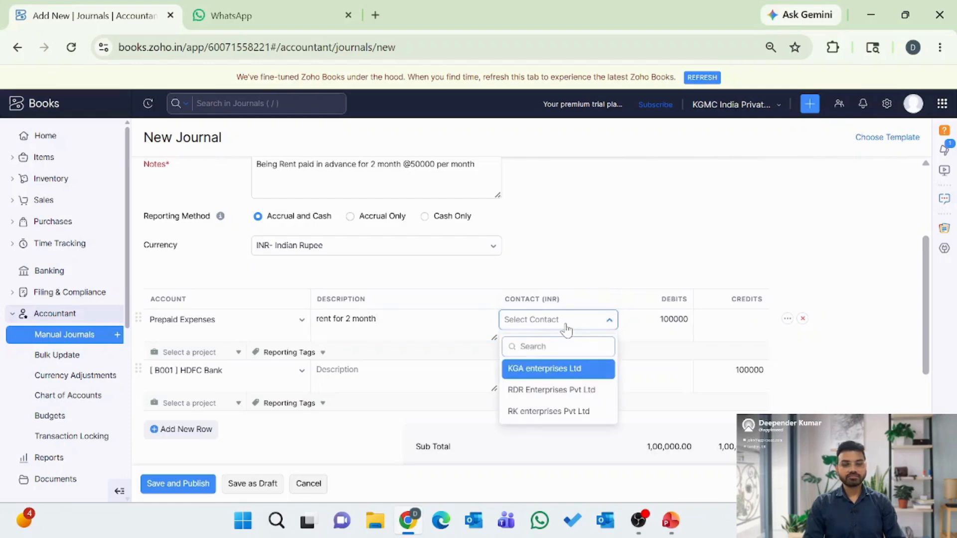
pyautogui.click(567, 329)
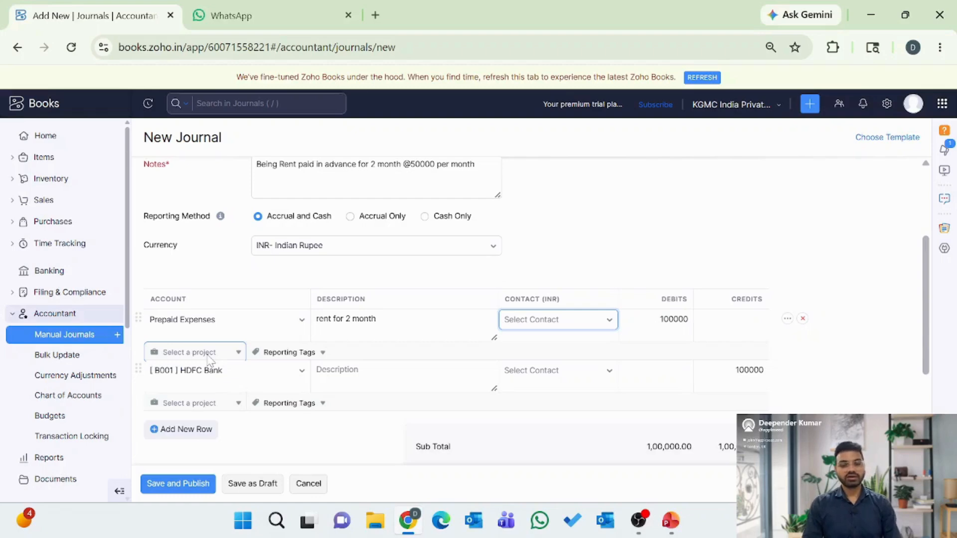
pyautogui.scroll(-4, 524, 386)
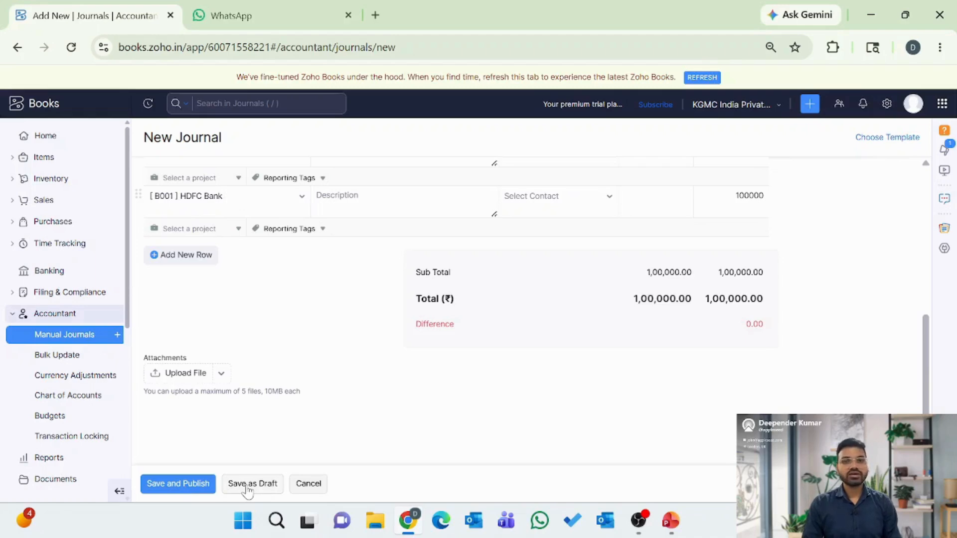
pyautogui.scroll(3, 197, 361)
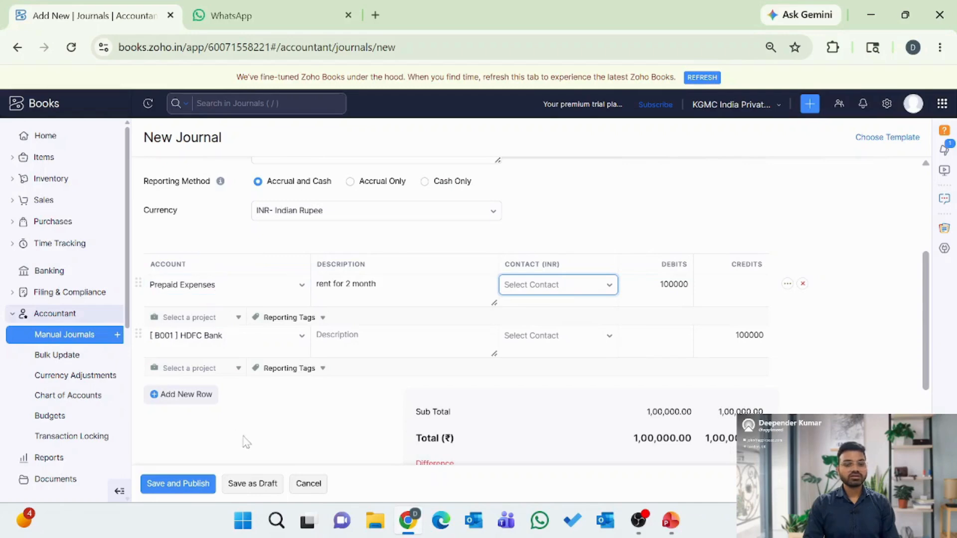
# Step: Save and publish the advance rent journal and compare its details with the Manual Journal example in the PowerPoint slide show
pyautogui.scroll(-1, 249, 444)
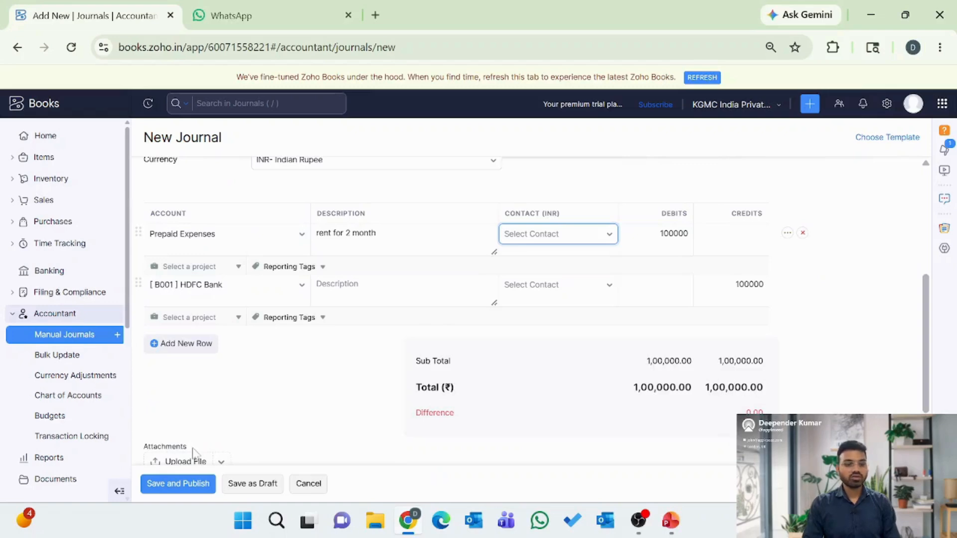
pyautogui.click(179, 485)
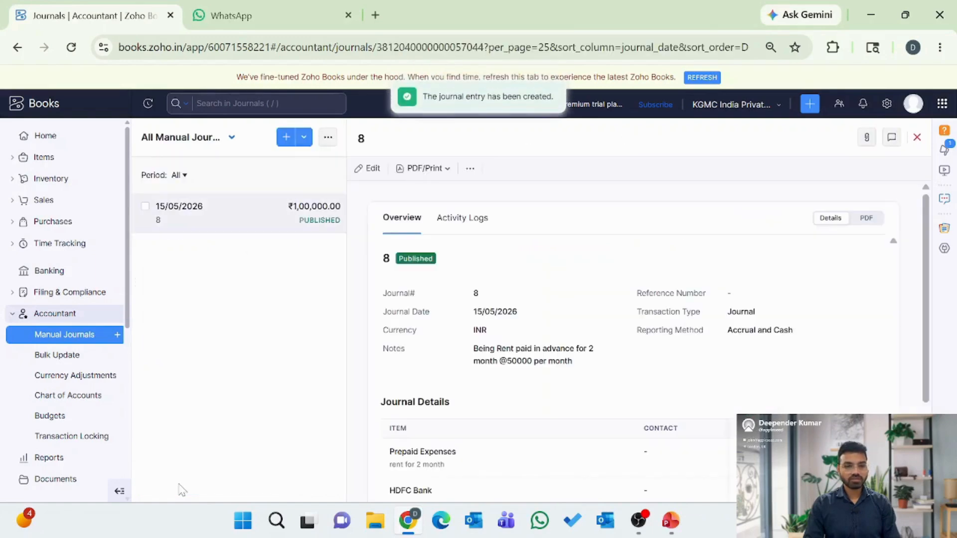
pyautogui.scroll(-3, 526, 393)
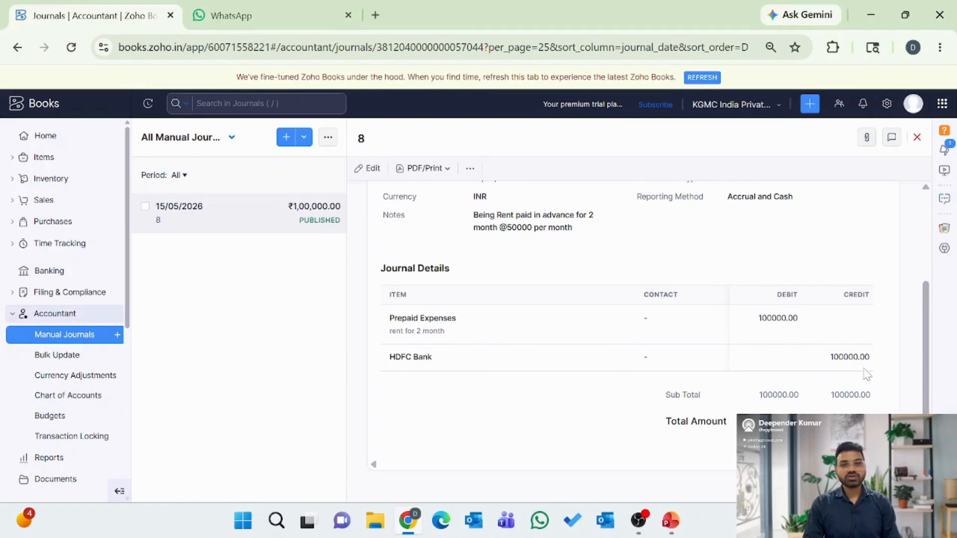
pyautogui.hotkey('alt', 'Tab')
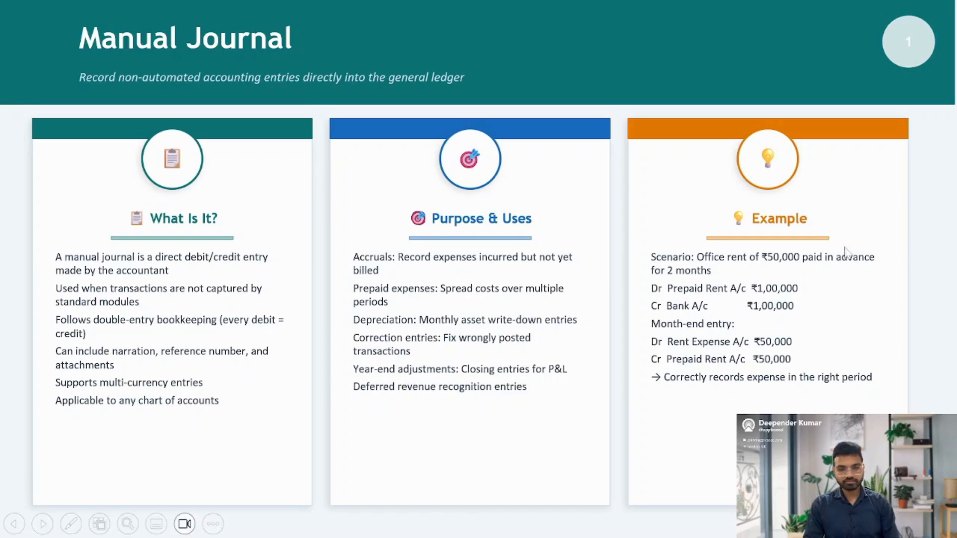
pyautogui.hotkey('alt', 'Tab')
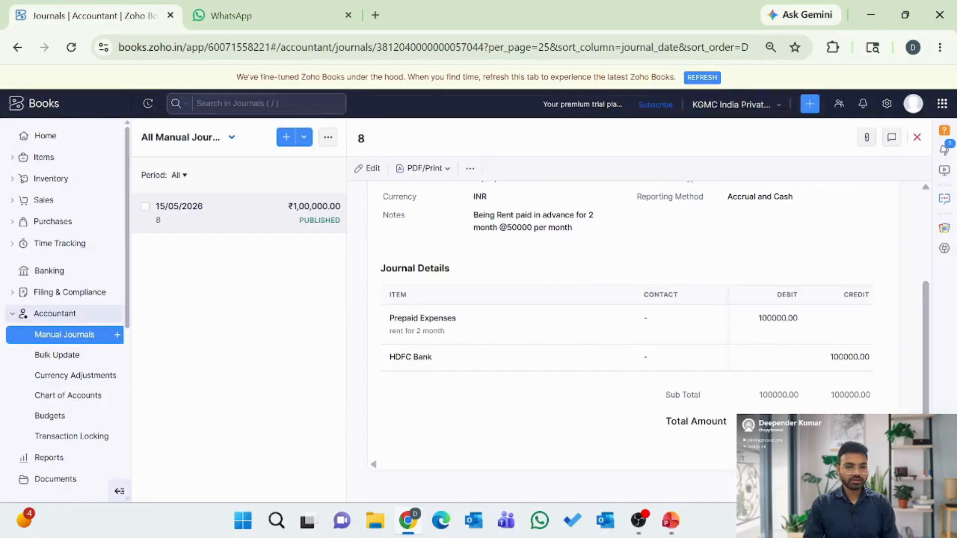
# Step: Start another new manual journal and date it 31/05/2026
pyautogui.click(65, 339)
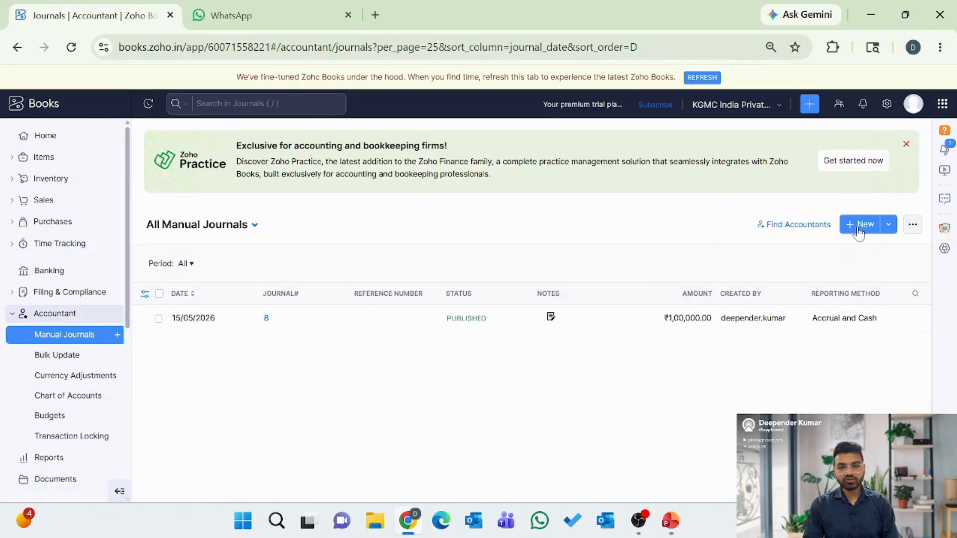
pyautogui.click(864, 227)
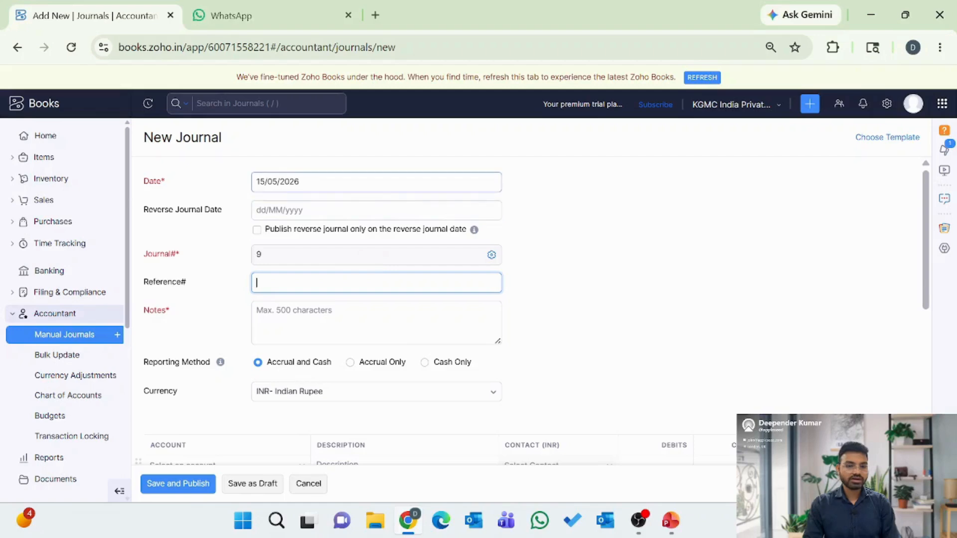
pyautogui.click(319, 182)
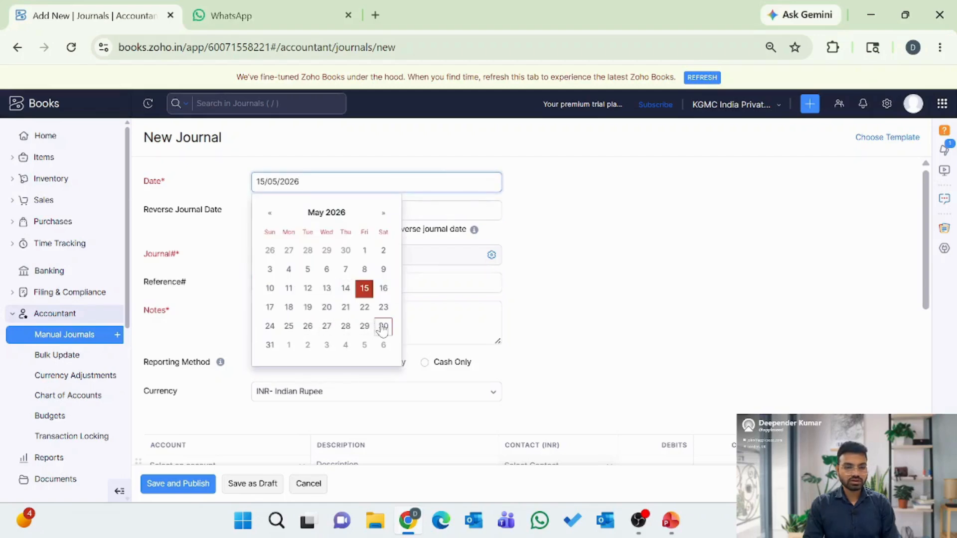
pyautogui.click(270, 345)
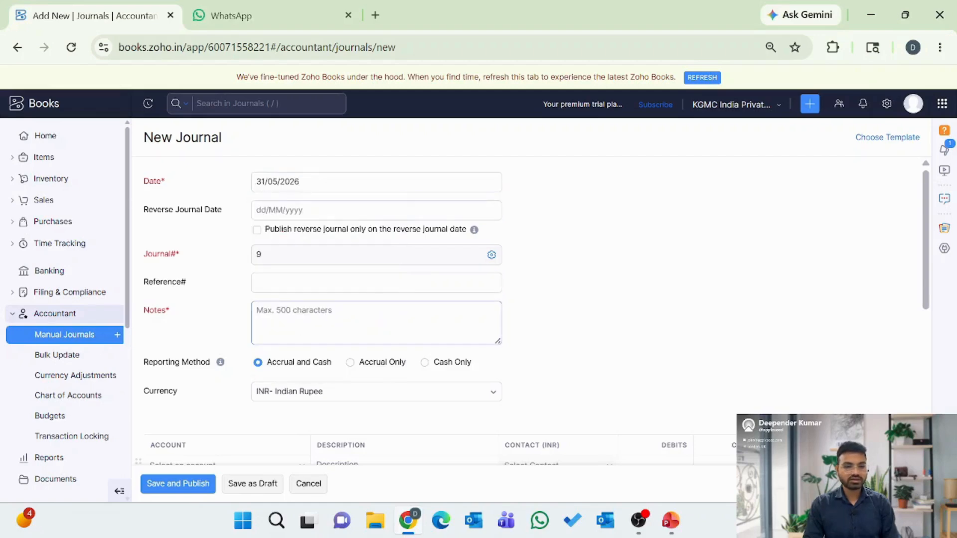
# Step: Enter "Rent for month of may booked" as the new journal's notes
pyautogui.click(252, 288)
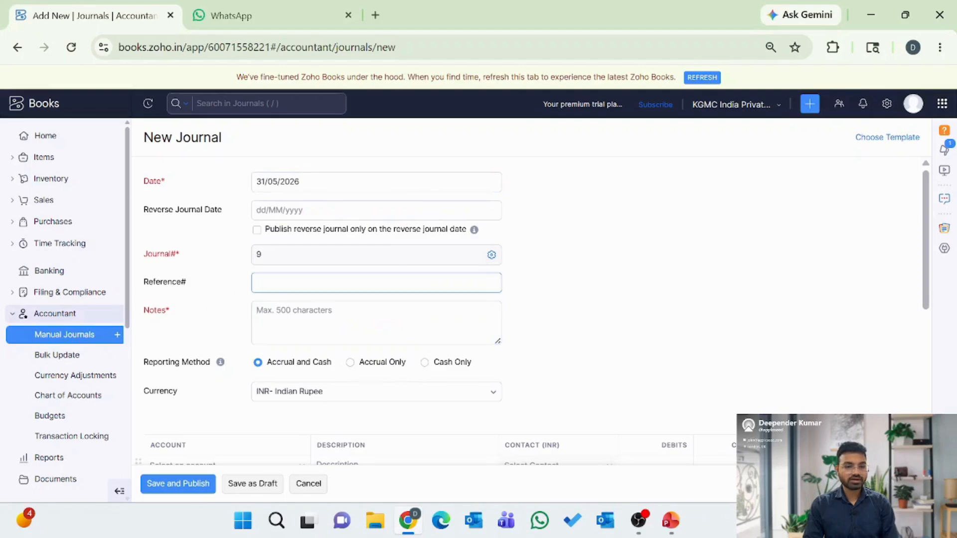
pyautogui.click(289, 319)
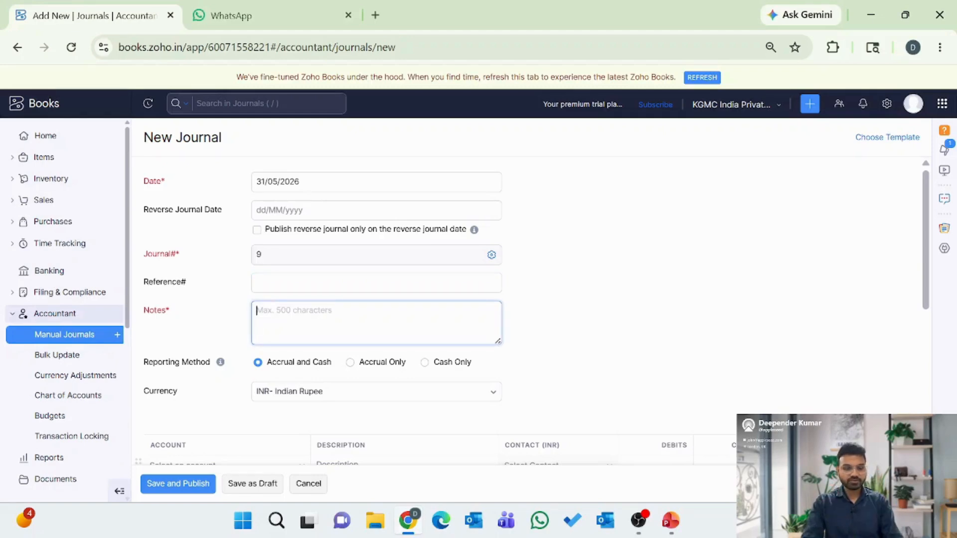
pyautogui.write('Re')
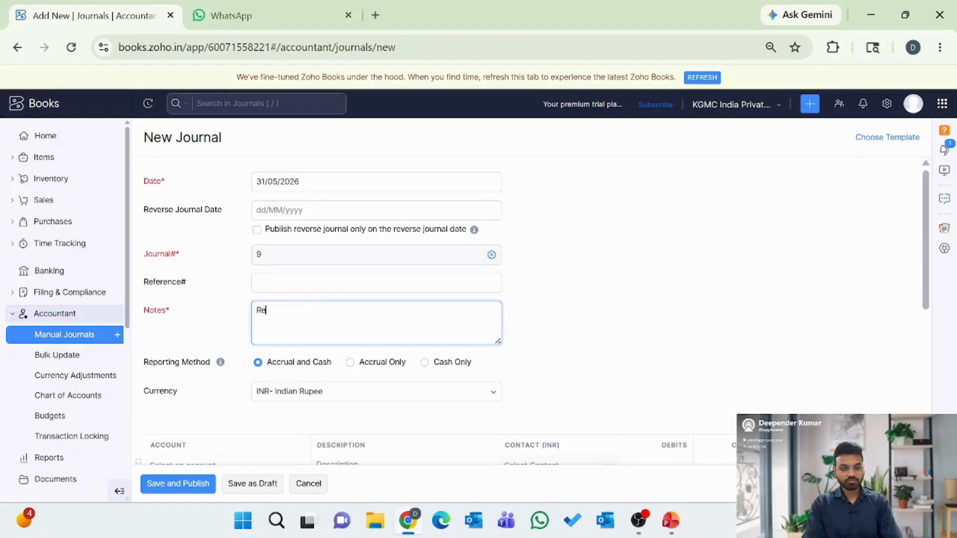
pyautogui.write('nt for ')
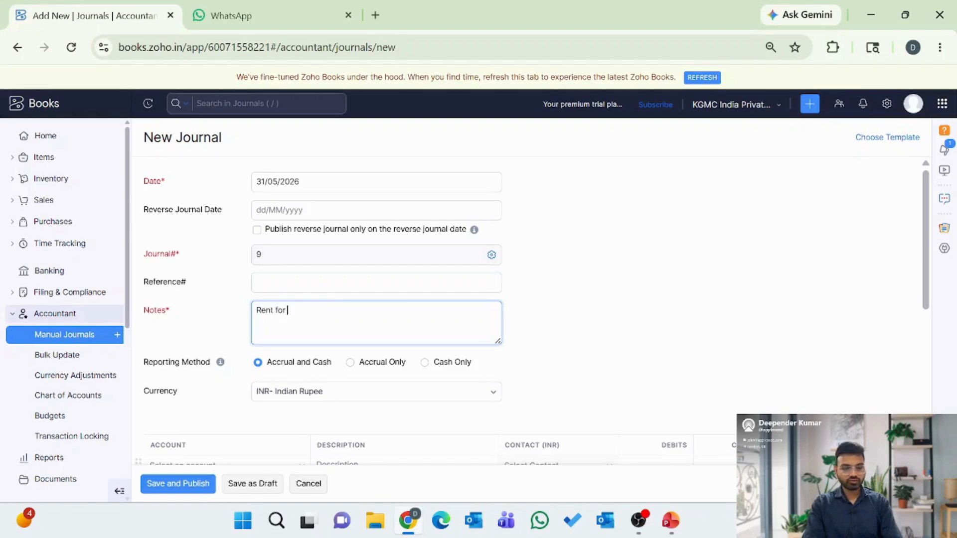
pyautogui.write('month of ')
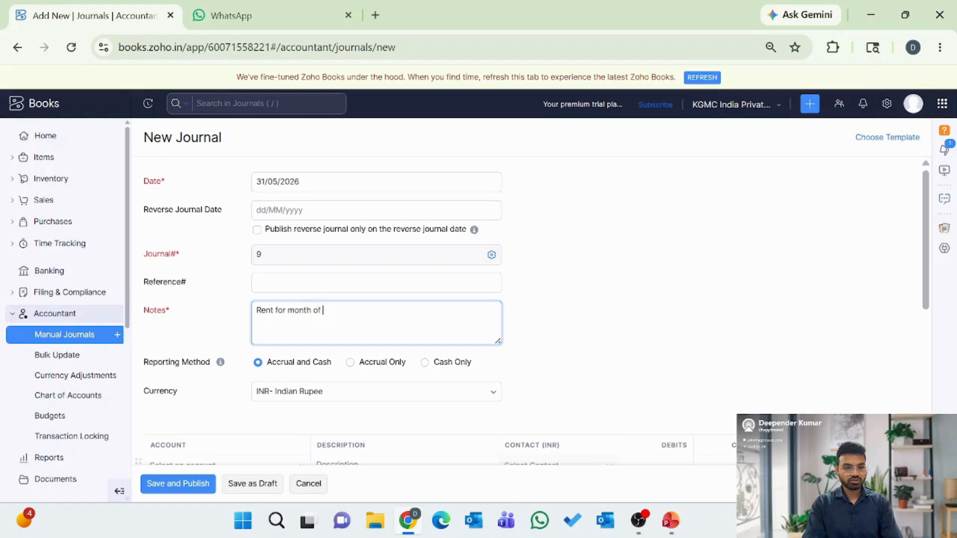
pyautogui.write('may bo')
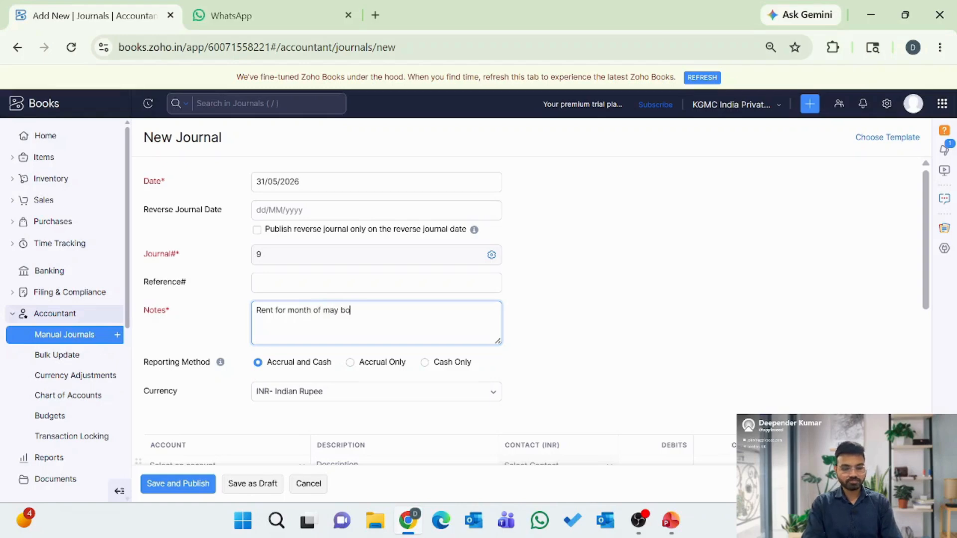
pyautogui.write('oked')
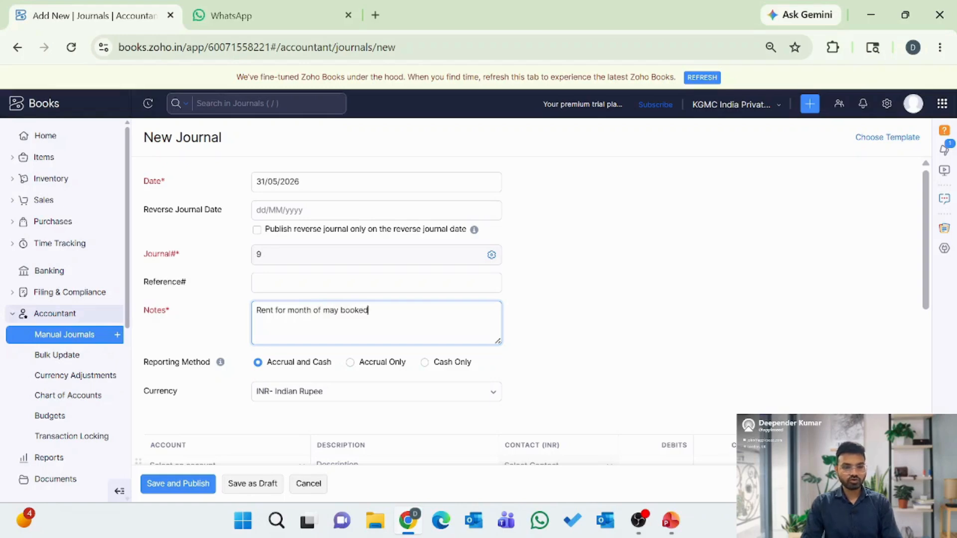
# Step: Assign the Rent Expense account to the first journal line and debit it 50000
pyautogui.scroll(-1, 294, 358)
pyautogui.scroll(-1, 294, 359)
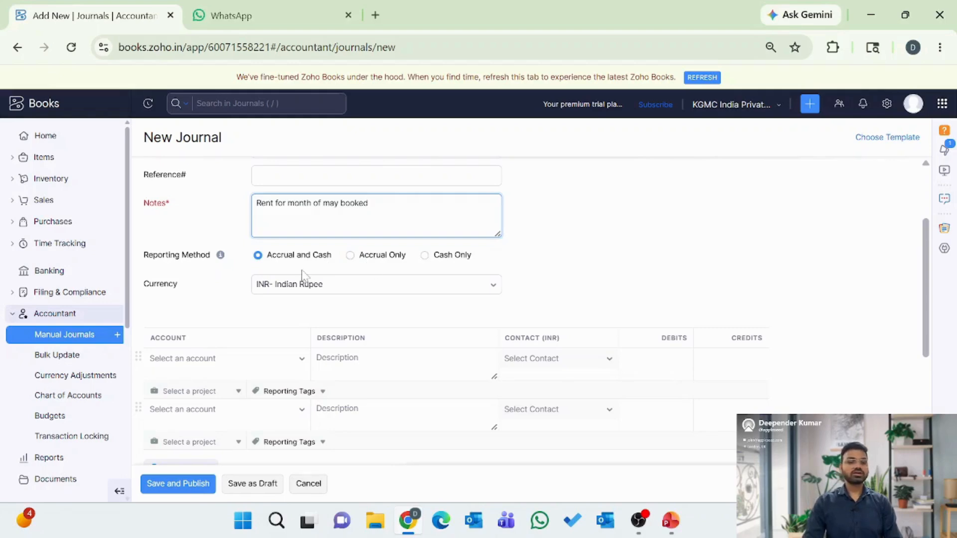
pyautogui.click(226, 369)
pyautogui.write('rent')
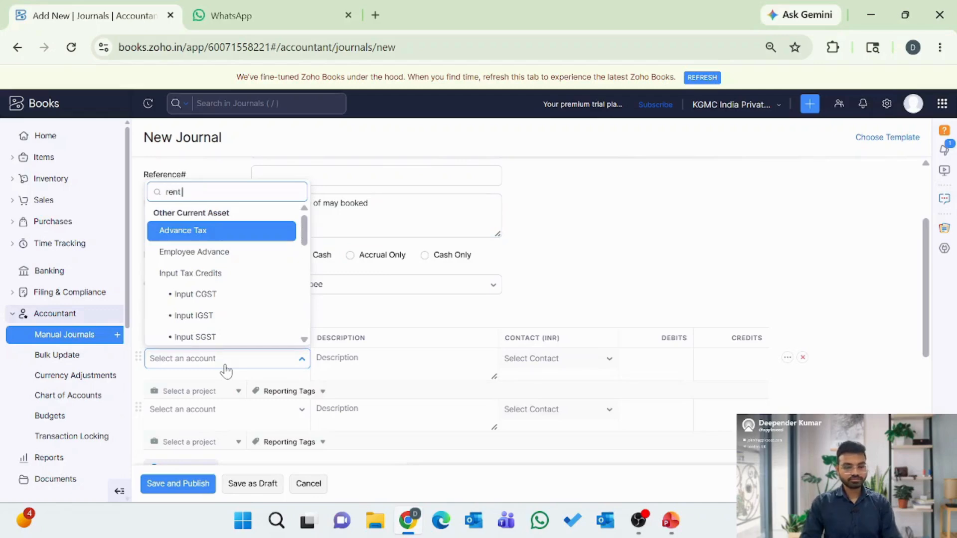
pyautogui.write(' e')
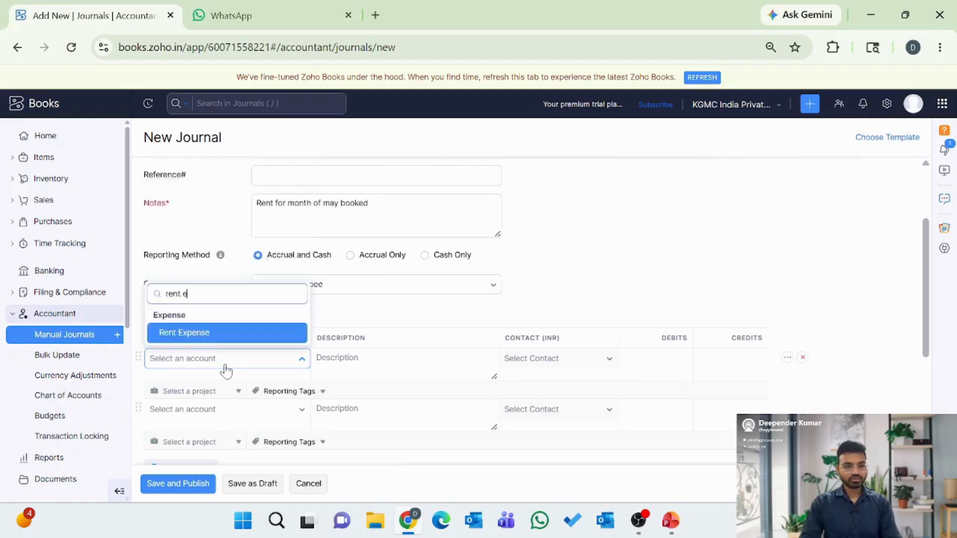
pyautogui.click(201, 333)
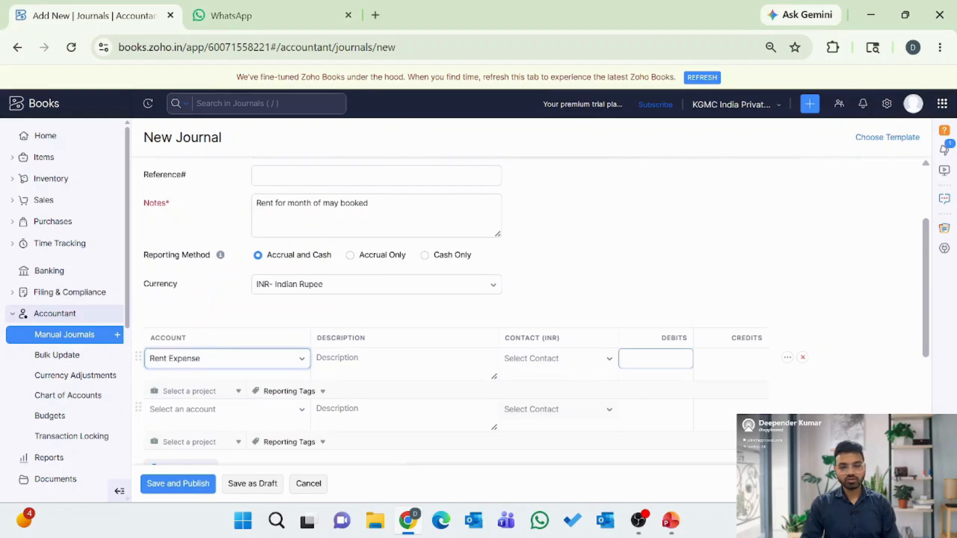
pyautogui.write('50000')
# Step: Assign the Prepaid Expenses account to the second journal line and credit it 50000
pyautogui.click(204, 418)
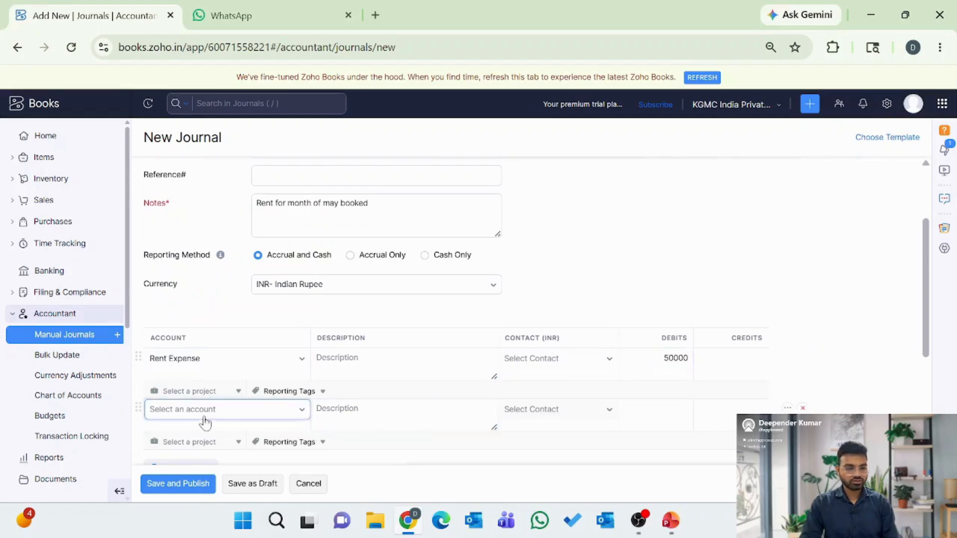
pyautogui.write('prepa')
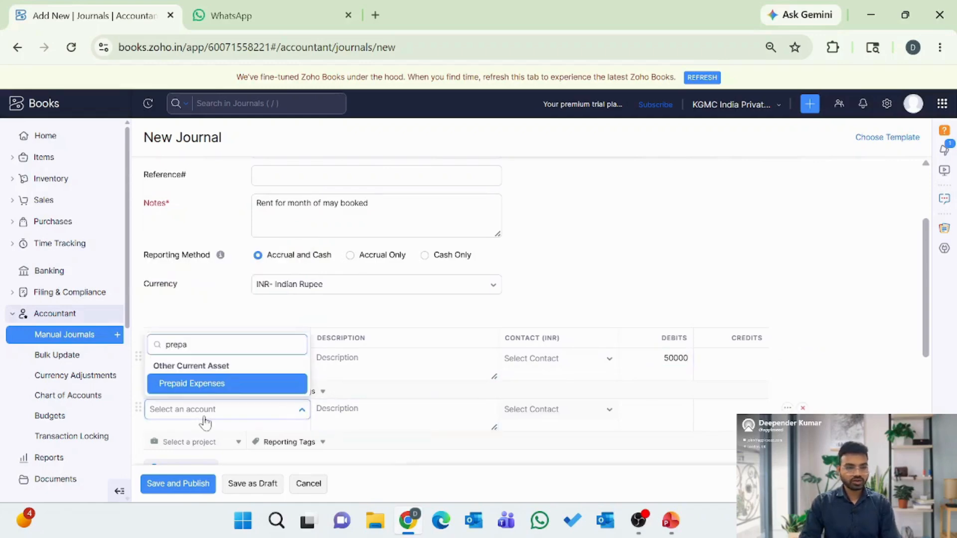
pyautogui.click(199, 387)
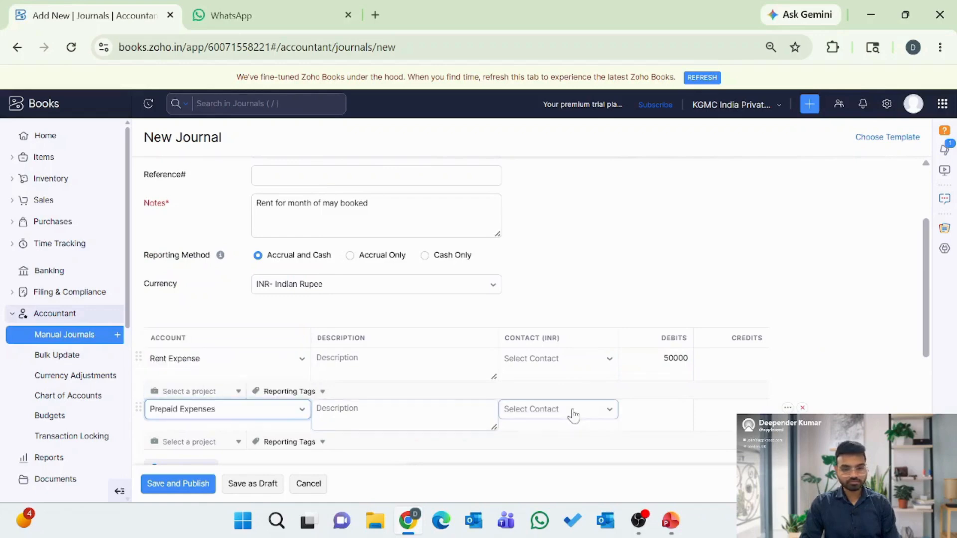
pyautogui.click(732, 409)
pyautogui.write('50000')
# Step: Save and publish the May rent journal and review its debit and credit lines
pyautogui.scroll(-3, 668, 427)
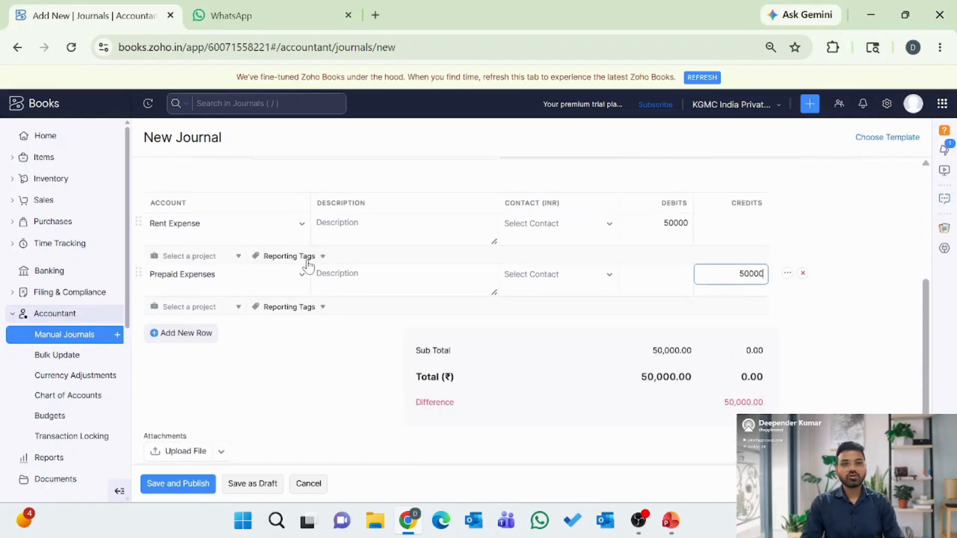
pyautogui.scroll(-2, 406, 347)
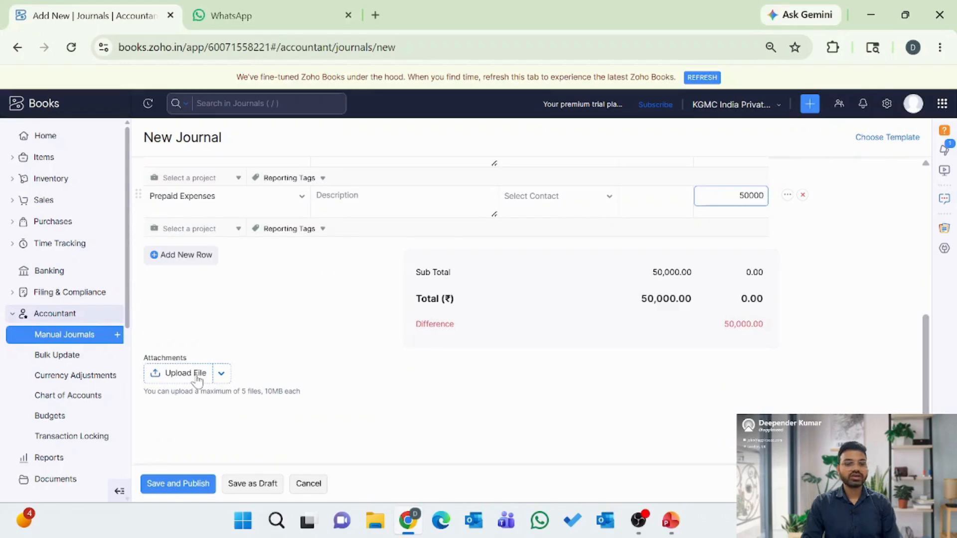
pyautogui.click(183, 494)
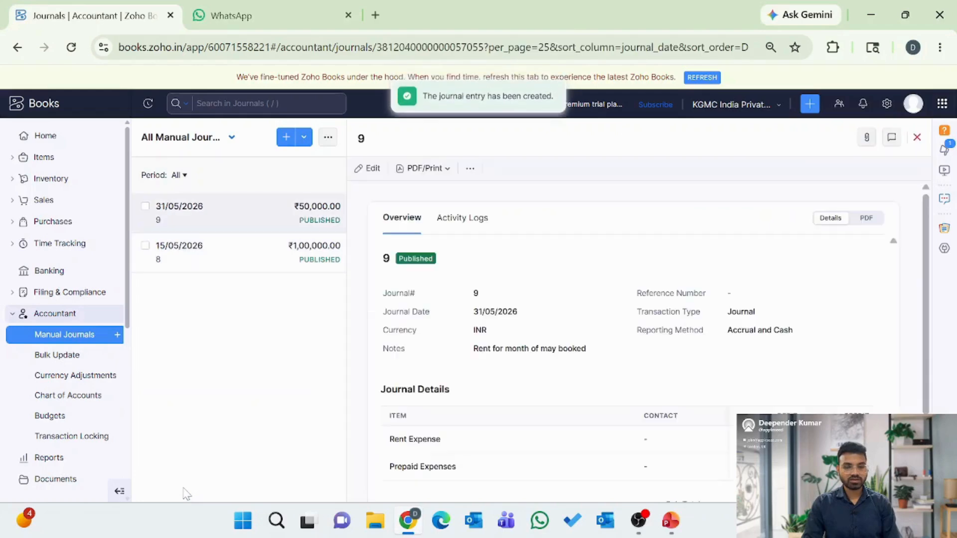
pyautogui.scroll(-2, 586, 406)
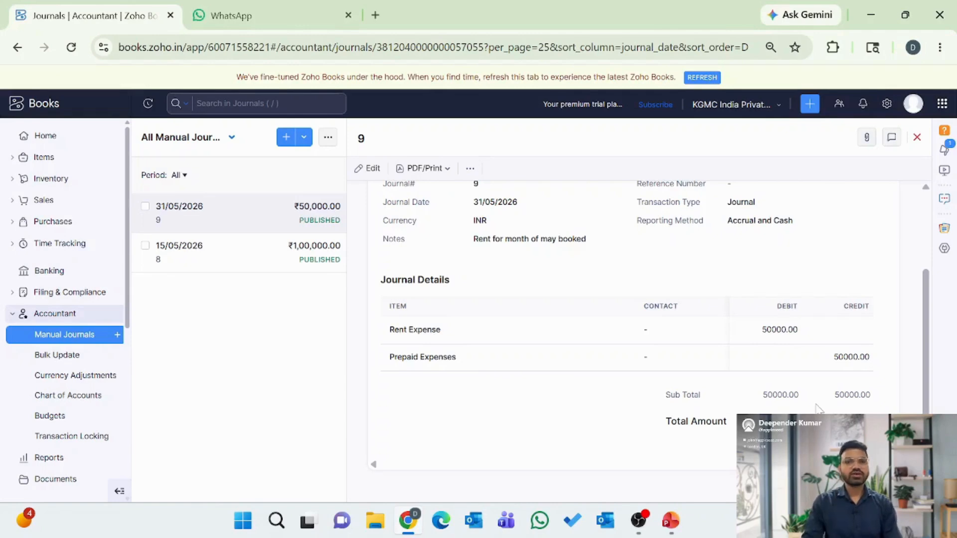
# Step: Switch to the PowerPoint slide show and advance to the Currency Adjustment slide
pyautogui.hotkey('alt', 'Tab')
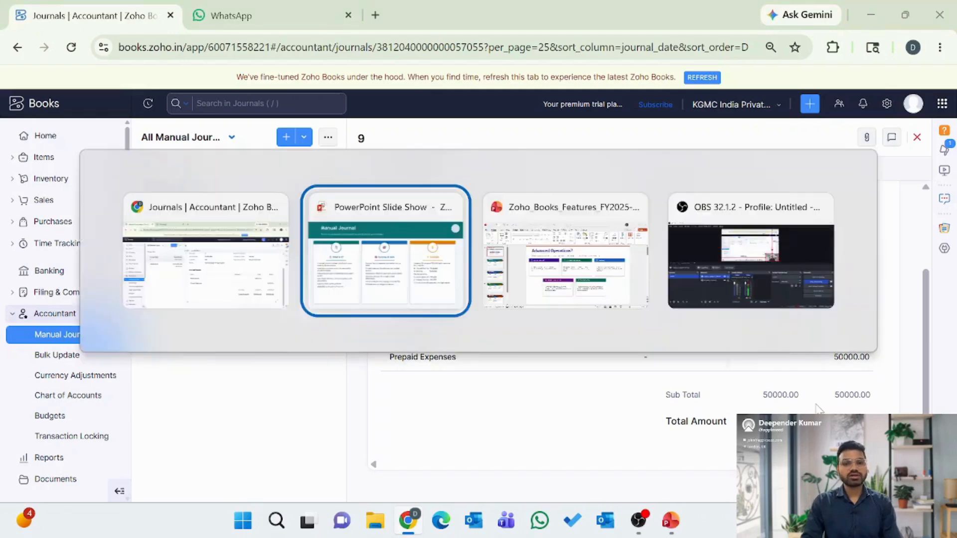
pyautogui.press('Right')
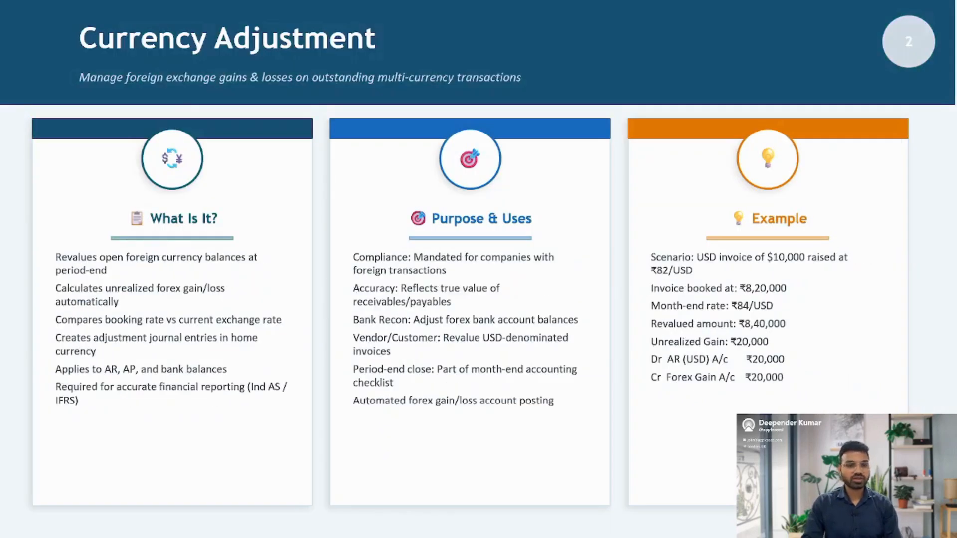
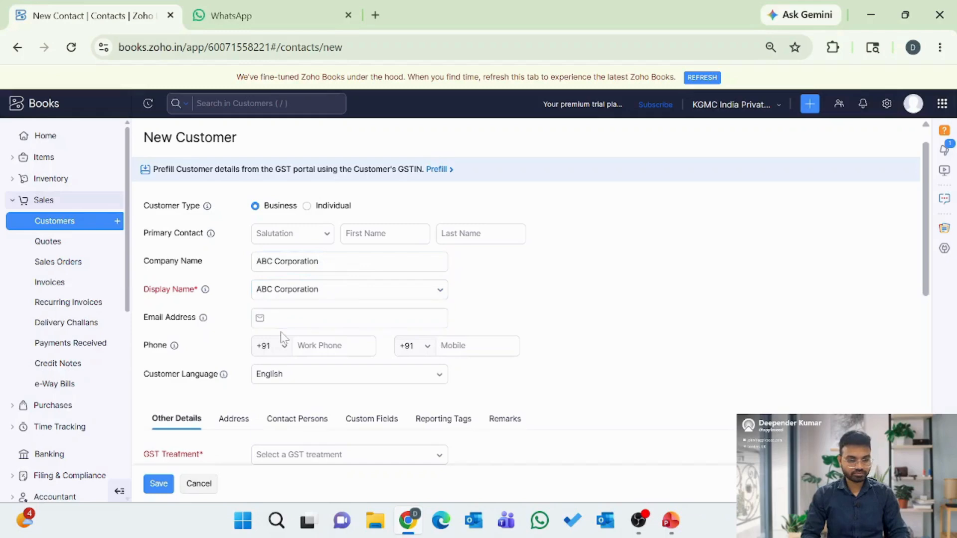
# Step: Fill in the ABC Corporation customer's primary contact name, email address and work phone from a saved autofill entry
pyautogui.click(279, 248)
pyautogui.press('Down')
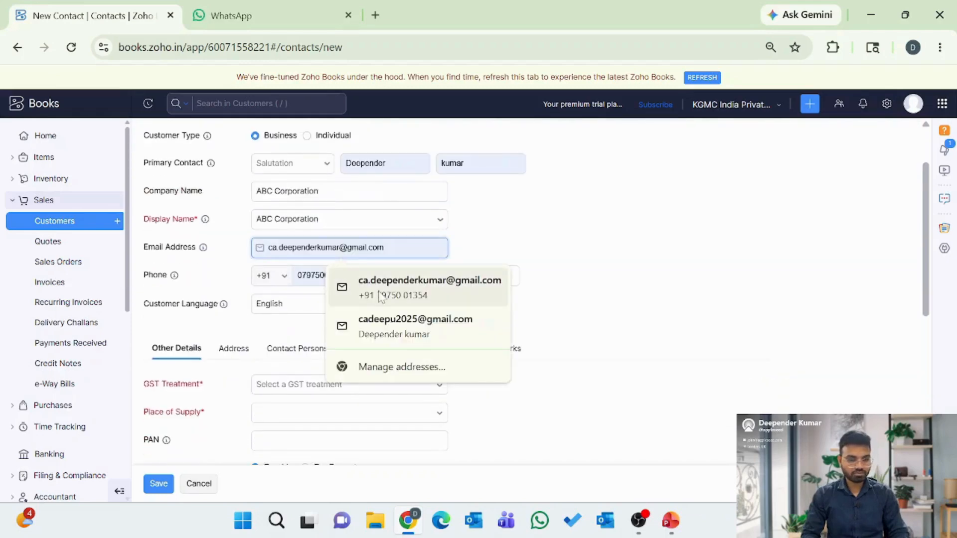
pyautogui.press('Return')
# Step: Set the new customer's GST treatment to Overseas
pyautogui.scroll(-1, 269, 331)
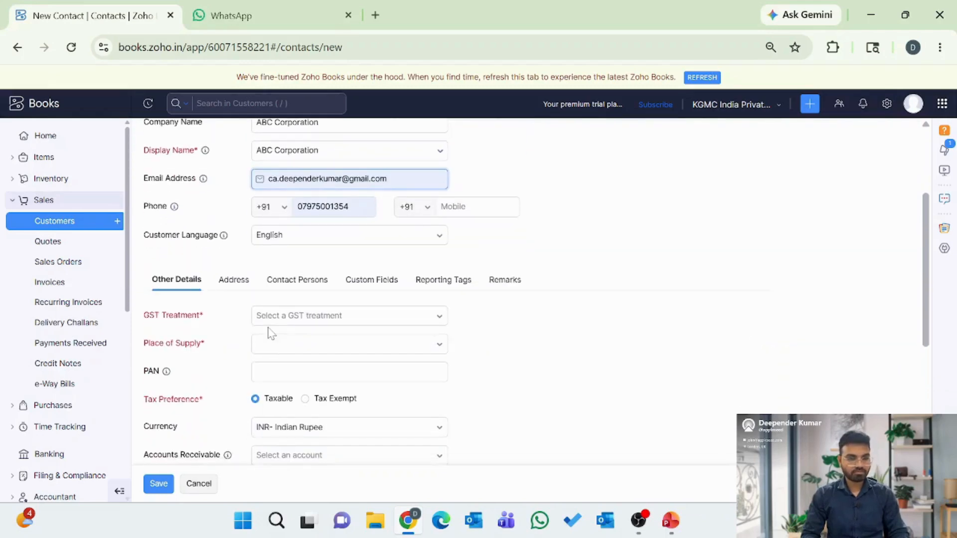
pyautogui.click(287, 316)
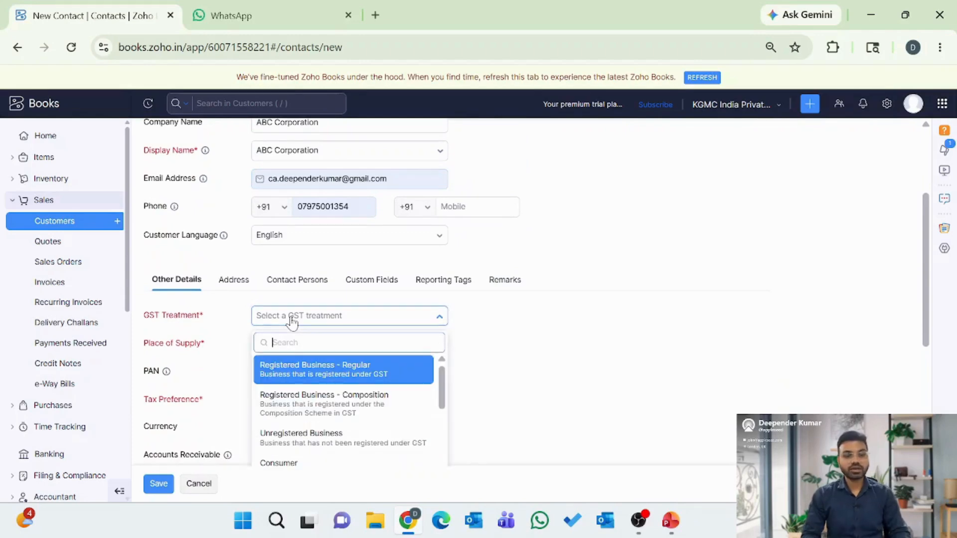
pyautogui.scroll(-1, 314, 425)
pyautogui.scroll(-1, 294, 428)
pyautogui.click(287, 432)
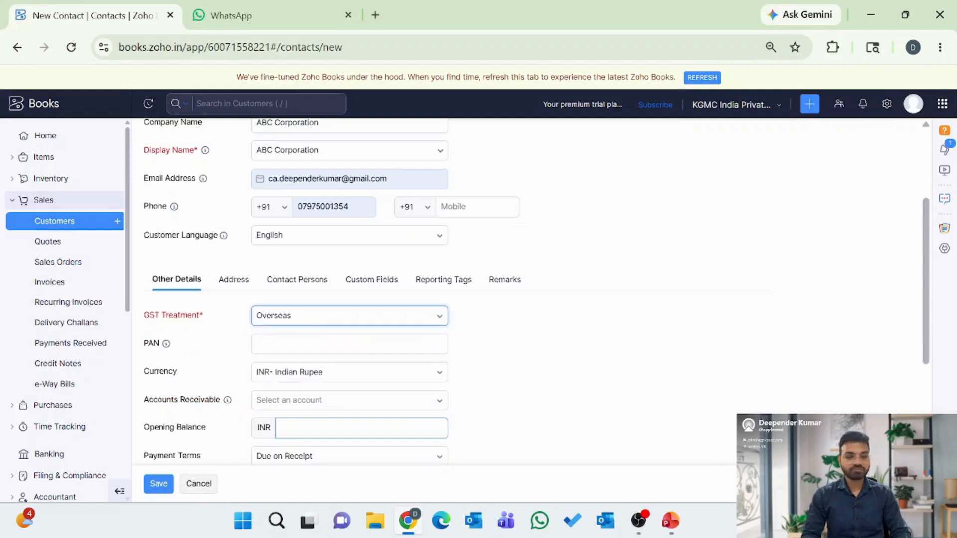
# Step: Set the ABC Corporation customer's currency to USD- United States Dollar and save the contact
pyautogui.scroll(-1, 219, 380)
pyautogui.click(284, 314)
pyautogui.write('usd')
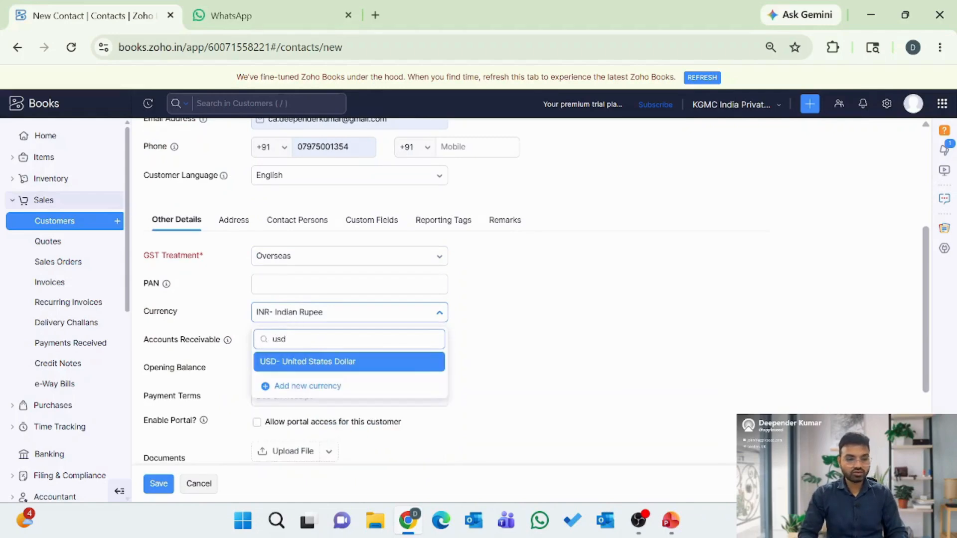
pyautogui.click(299, 362)
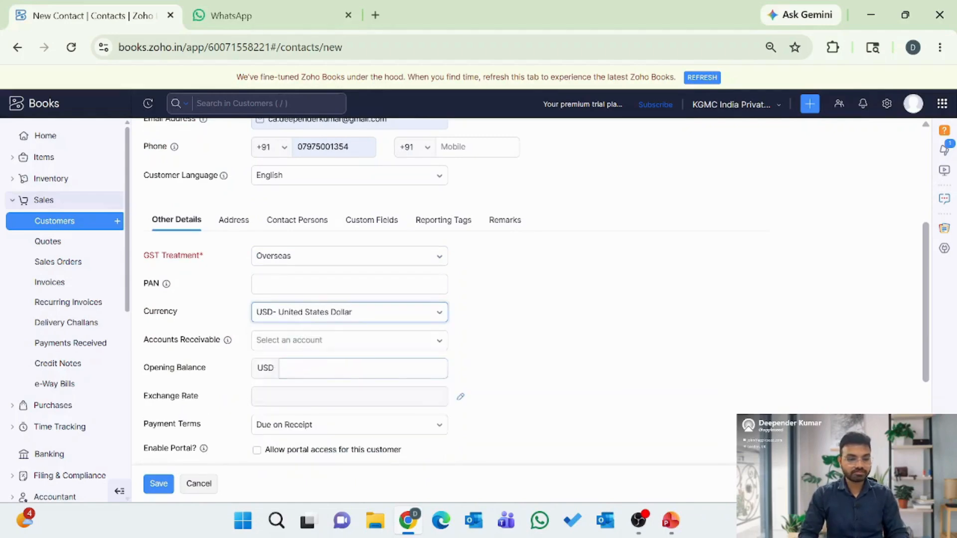
pyautogui.scroll(-3, 299, 364)
pyautogui.click(158, 490)
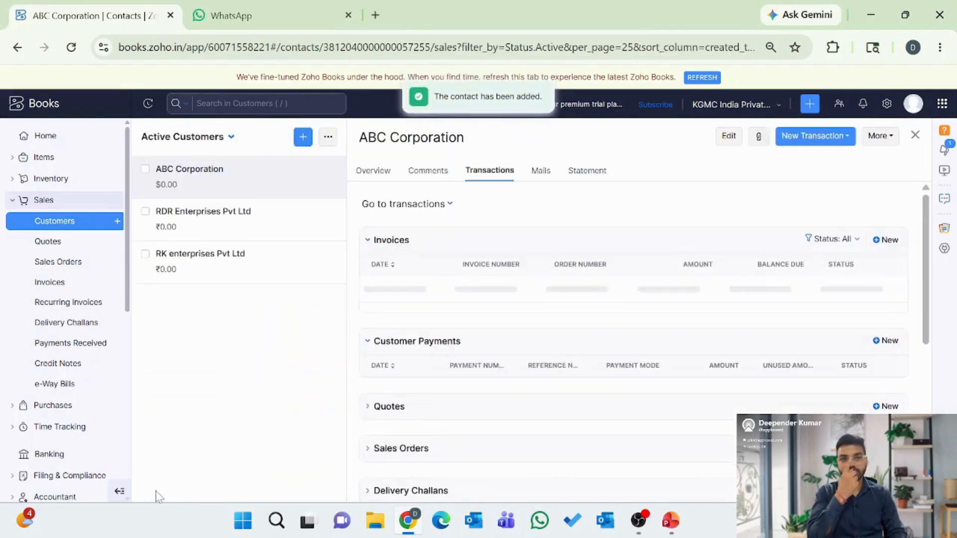
# Step: Start a new invoice for ABC Corporation and set the invoice date to 01/05/2026
pyautogui.click(50, 282)
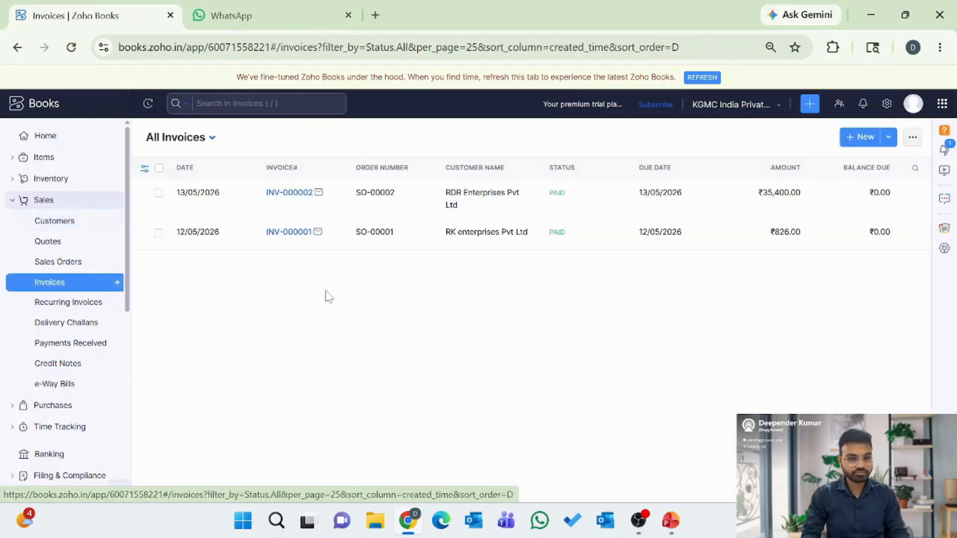
pyautogui.click(867, 142)
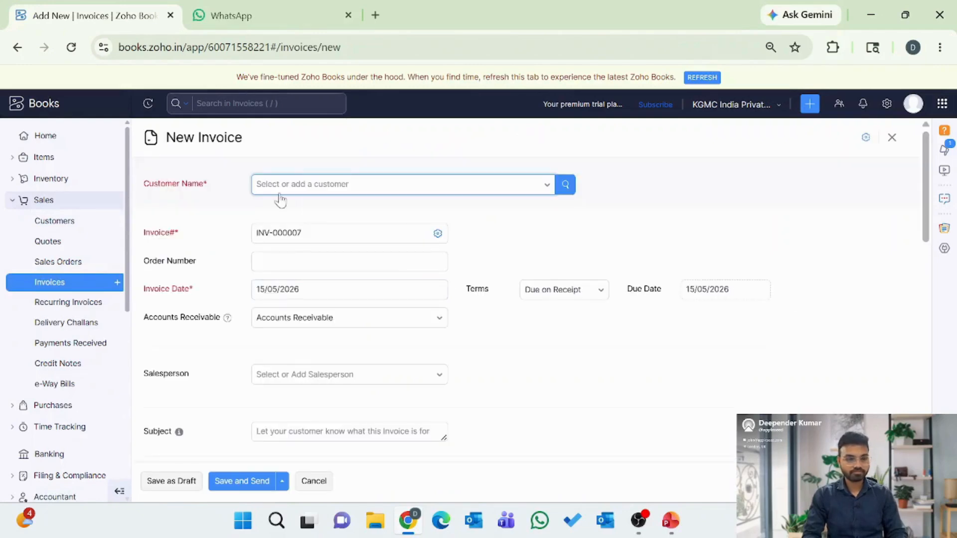
pyautogui.click(300, 192)
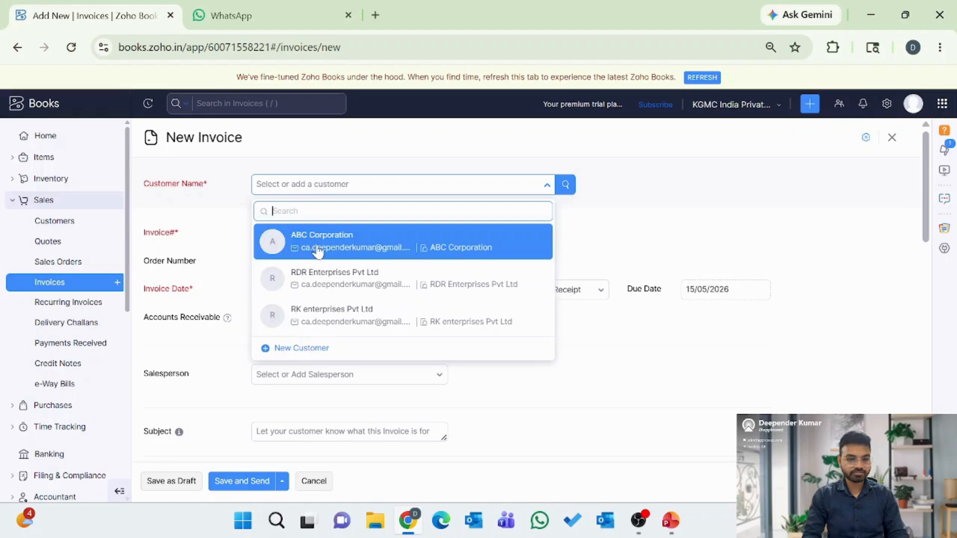
pyautogui.click(277, 243)
pyautogui.scroll(-1, 259, 281)
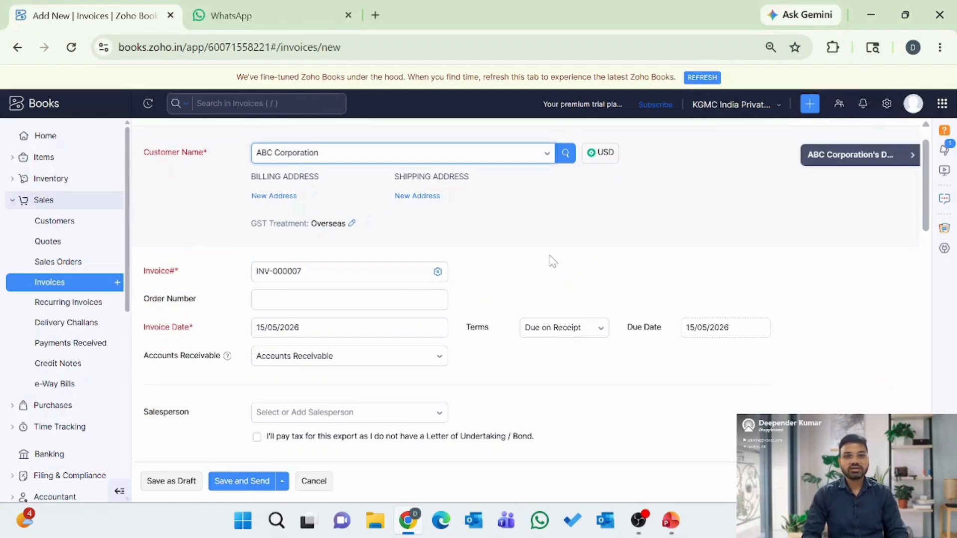
pyautogui.scroll(-1, 552, 262)
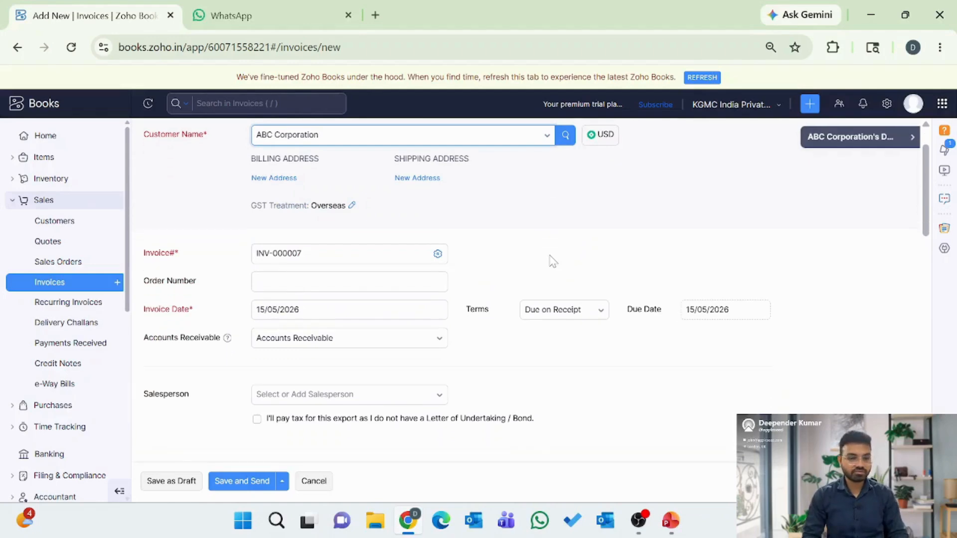
pyautogui.click(319, 309)
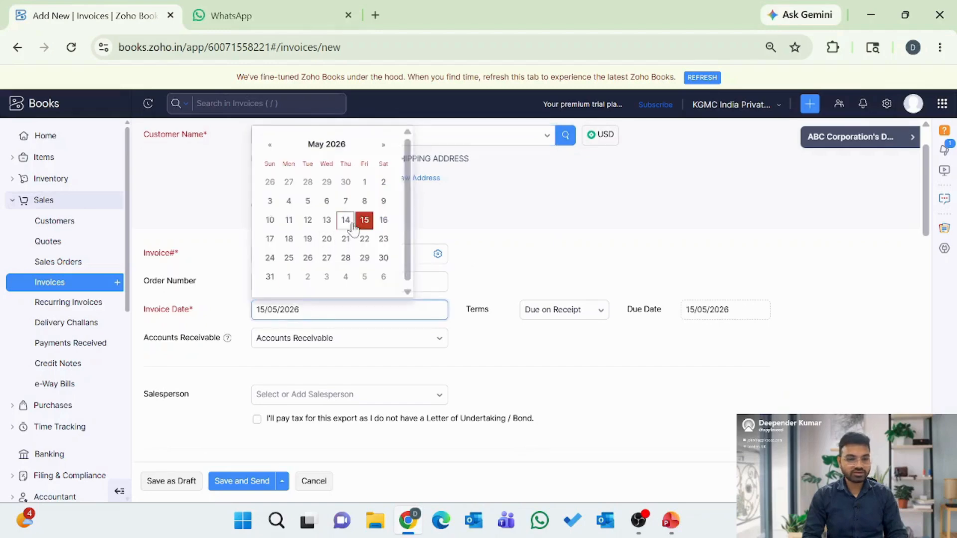
pyautogui.click(364, 182)
# Step: Add the Motherboard Assembly item to the invoice with a quantity of 10
pyautogui.scroll(-5, 367, 286)
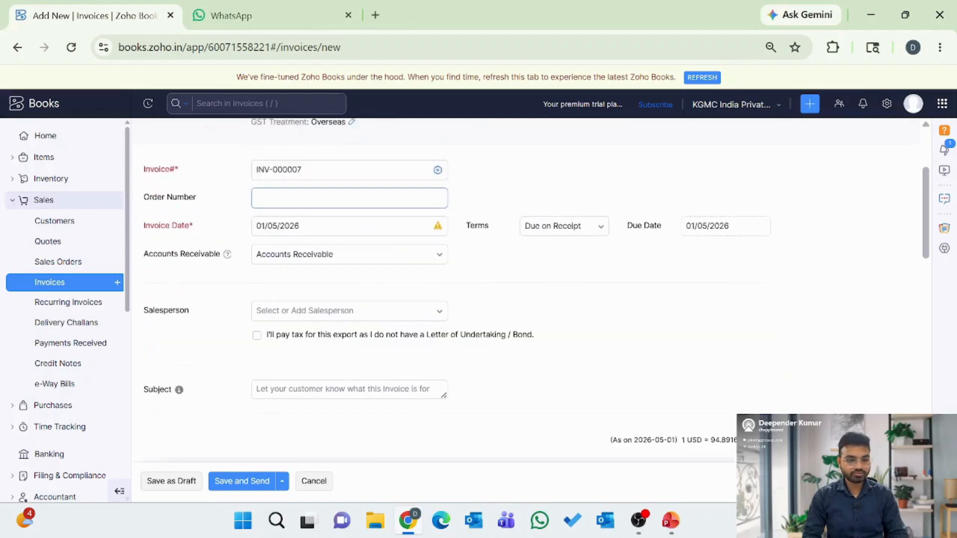
pyautogui.click(219, 319)
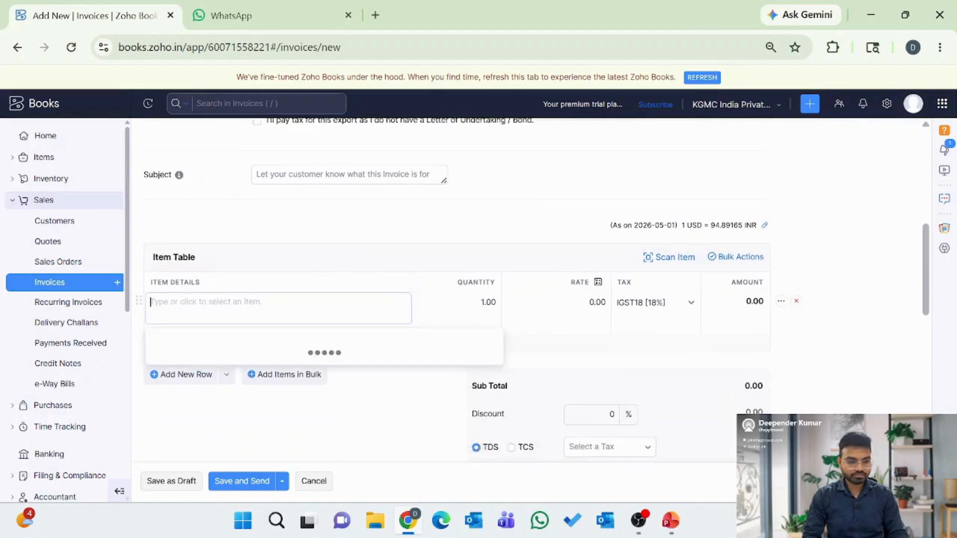
pyautogui.click(224, 381)
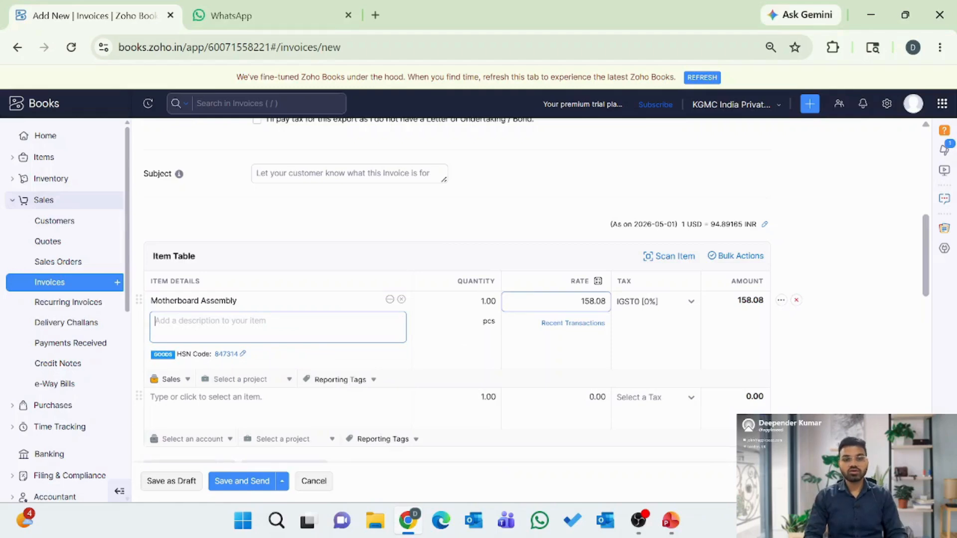
pyautogui.click(482, 301)
pyautogui.write('0')
pyautogui.press('Tab')
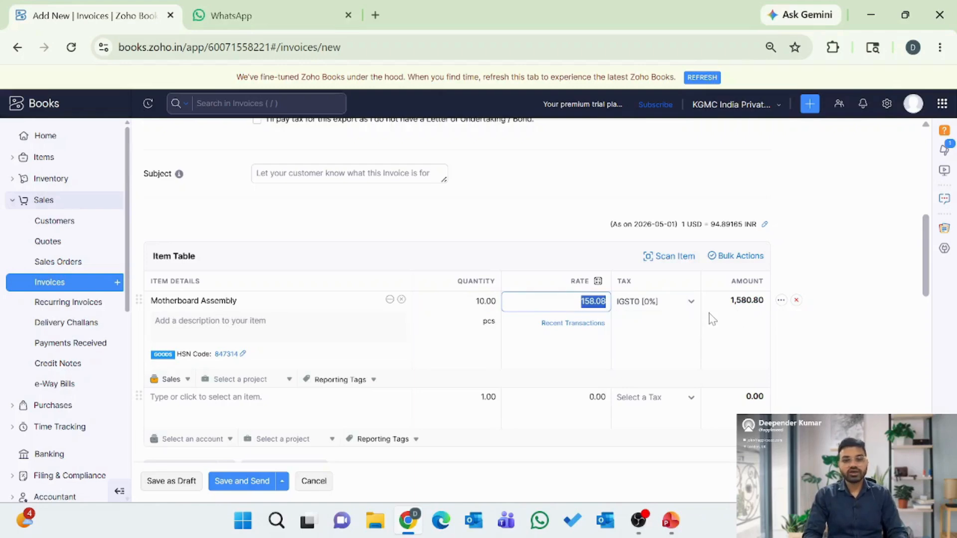
# Step: Check the invoice totals, save the invoice, and send it by email to ABC Corporation
pyautogui.scroll(-2, 727, 330)
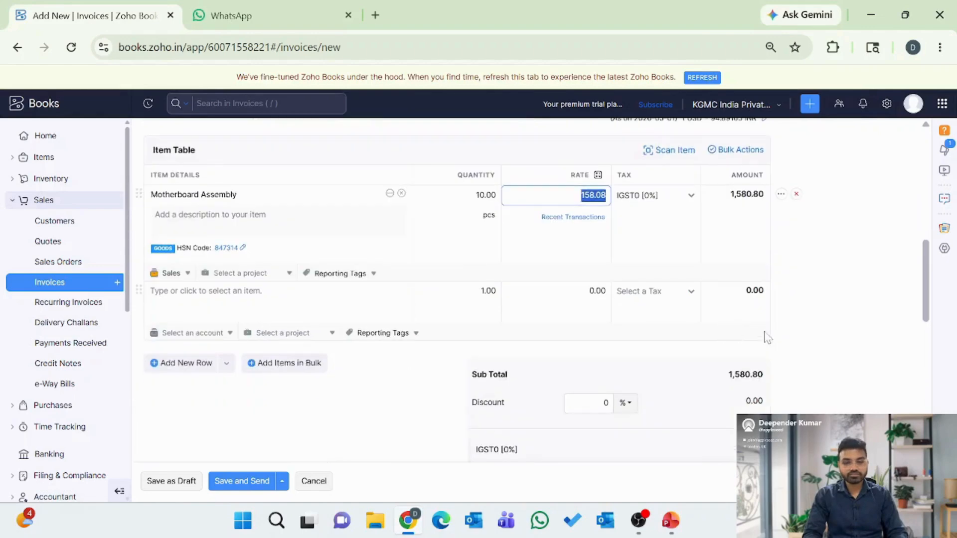
pyautogui.scroll(-3, 705, 357)
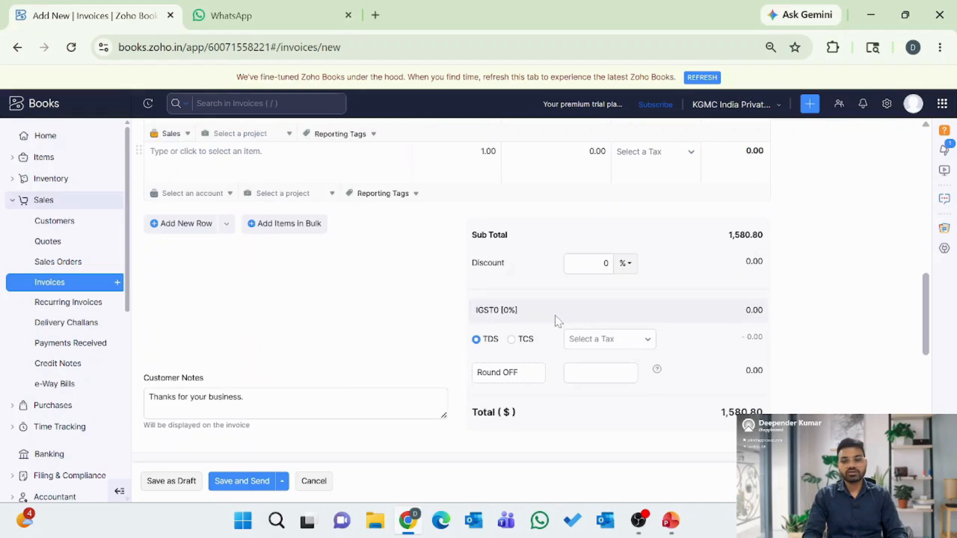
pyautogui.scroll(-4, 691, 335)
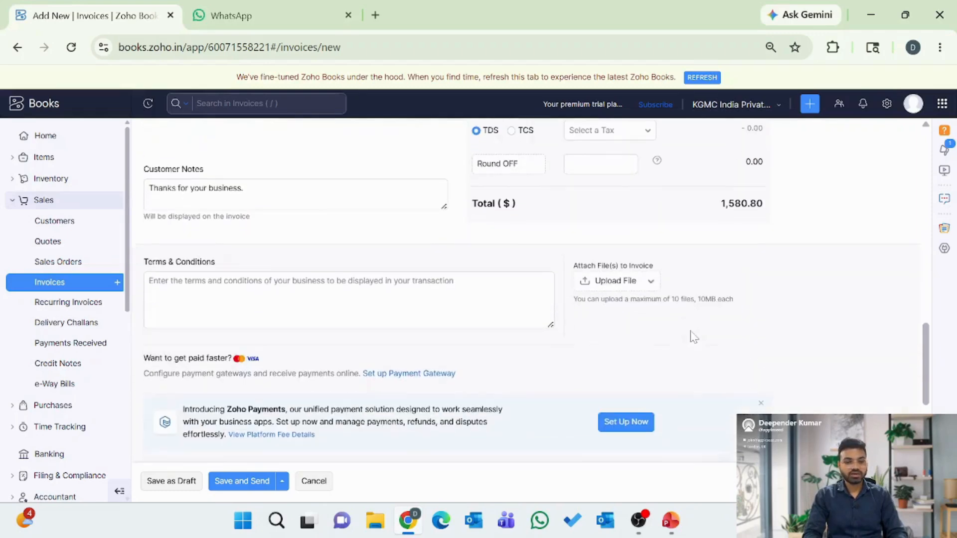
pyautogui.click(244, 482)
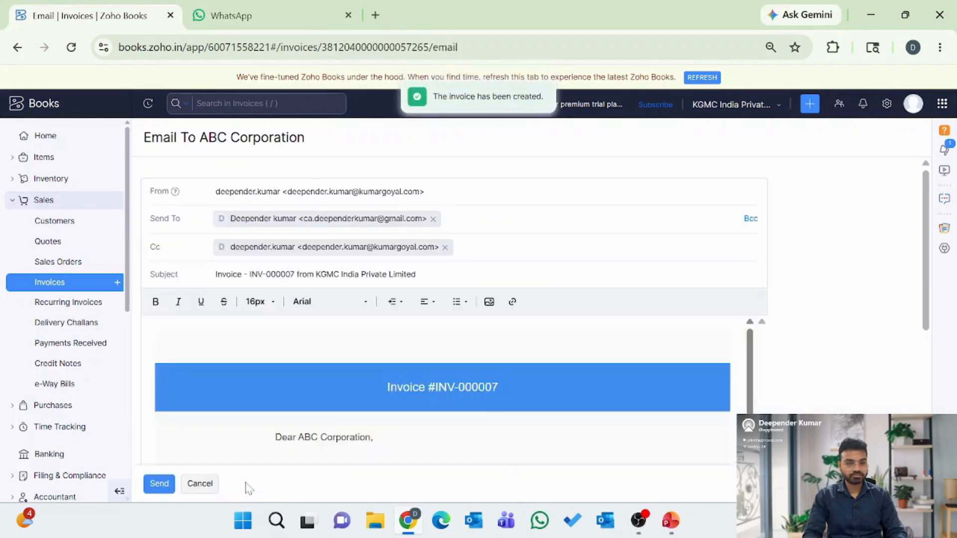
pyautogui.click(156, 486)
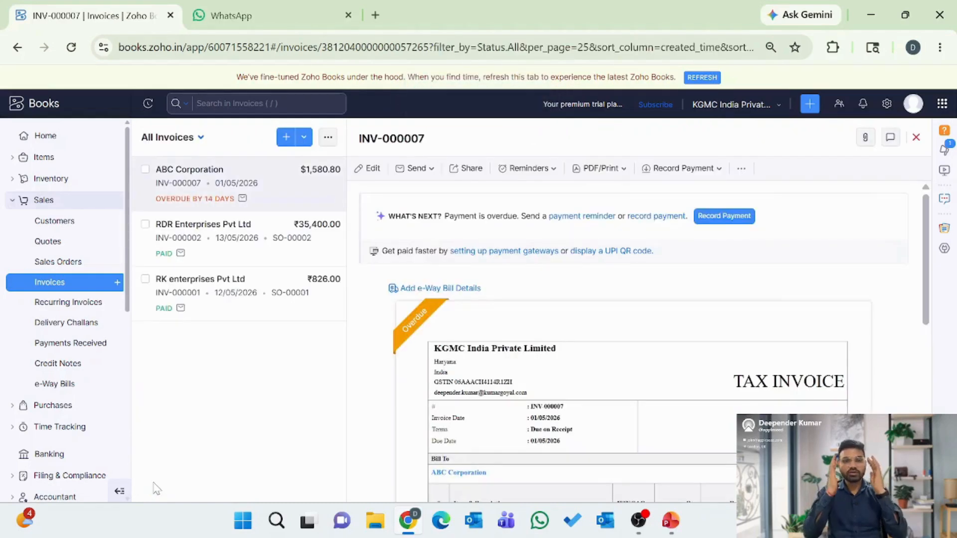
# Step: Record a partial payment of 1000 USD against the ABC Corporation invoice and save it as paid
pyautogui.click(674, 169)
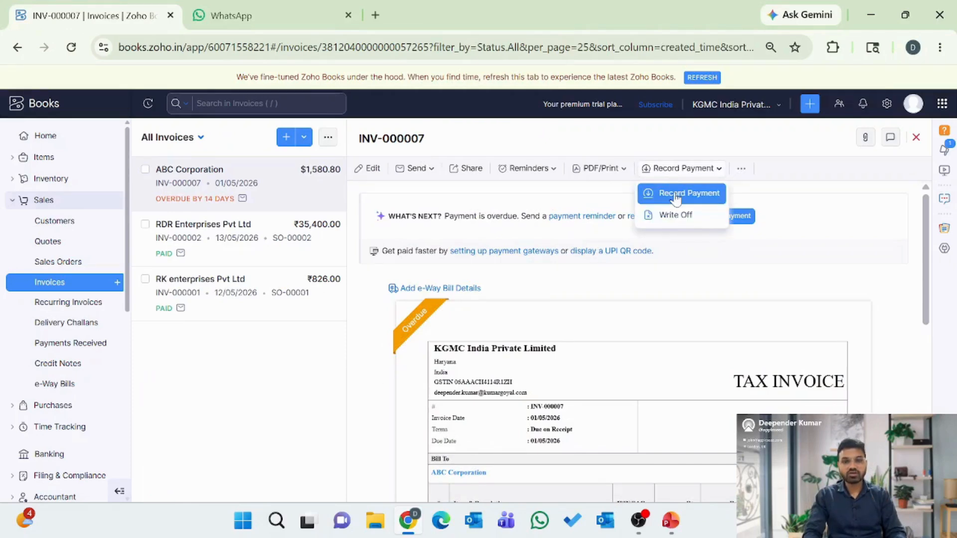
pyautogui.click(677, 196)
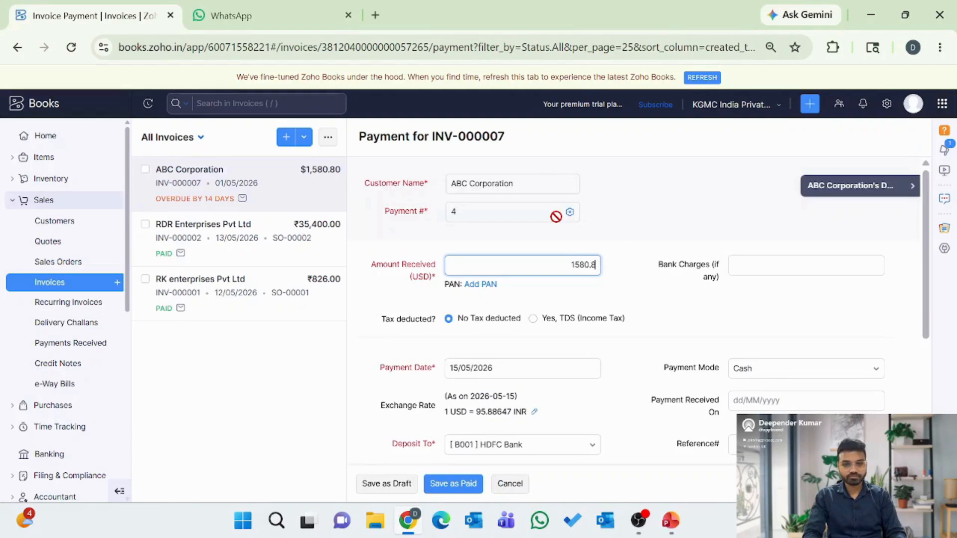
pyautogui.press('BackSpace')
pyautogui.press('BackSpace')
pyautogui.write('100')
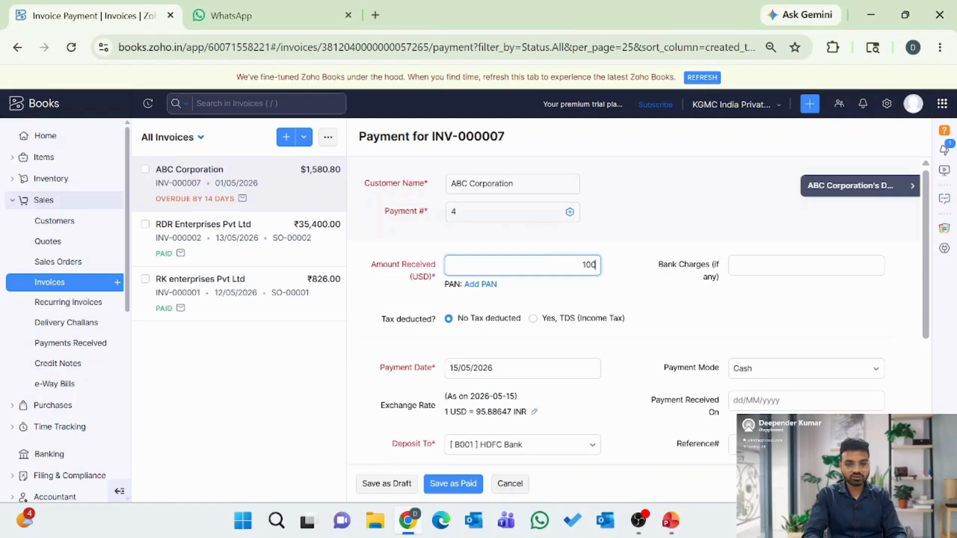
pyautogui.write('0')
pyautogui.press('Tab')
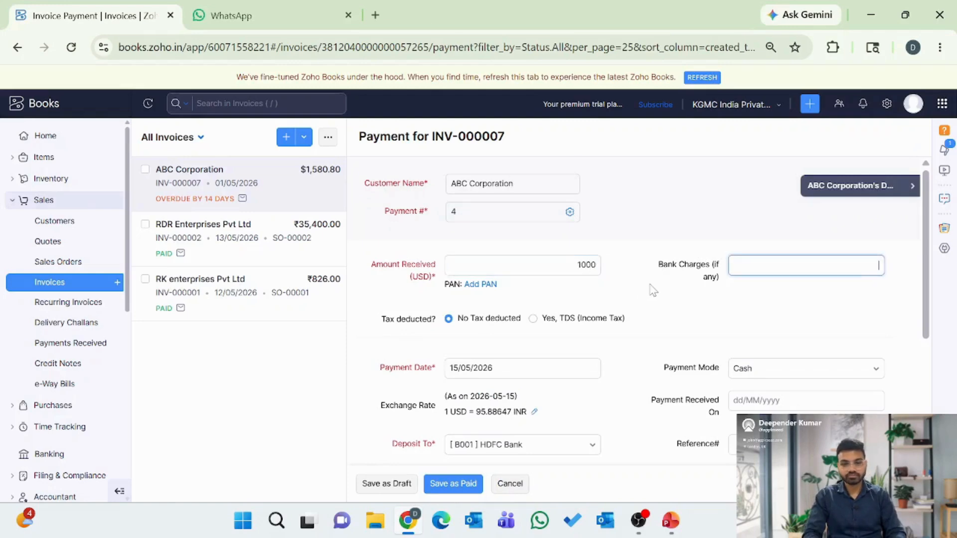
pyautogui.scroll(-2, 648, 304)
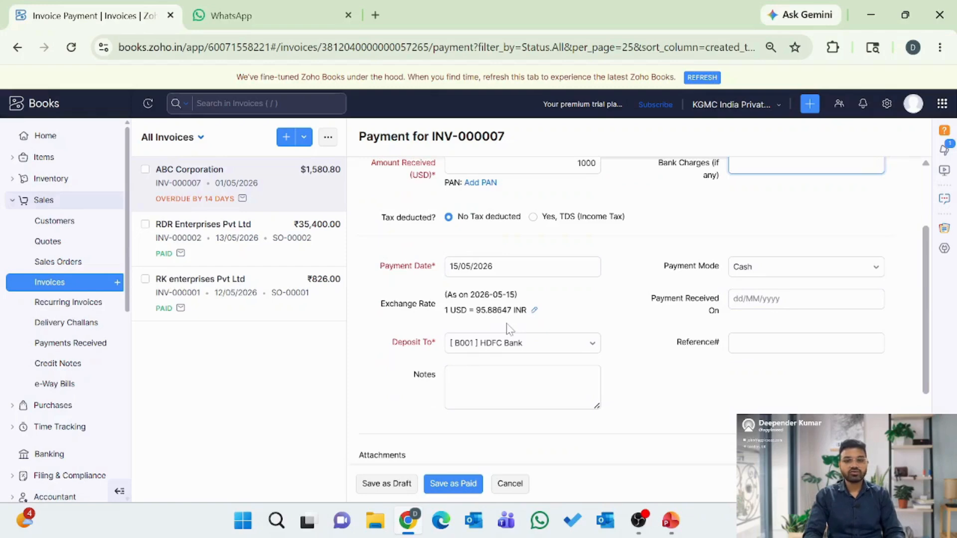
pyautogui.scroll(-2, 715, 422)
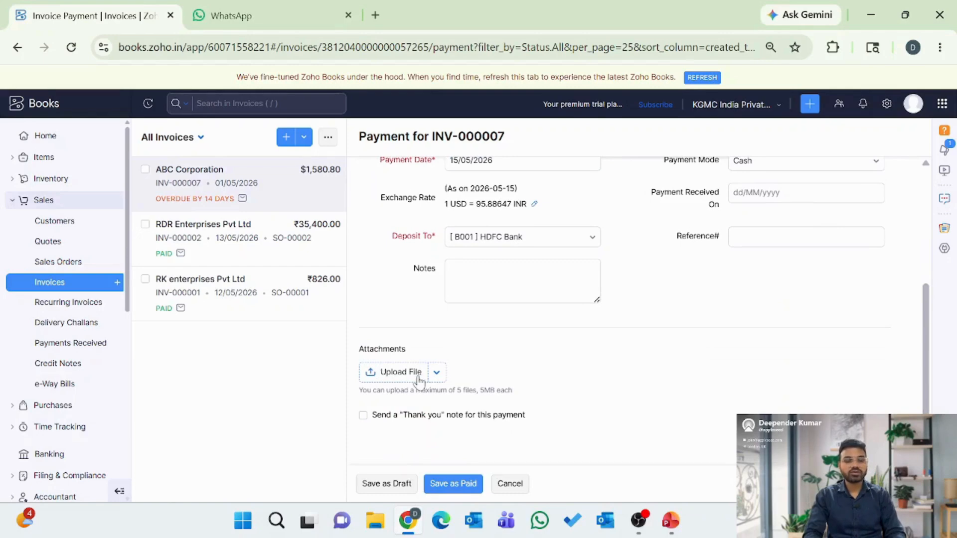
pyautogui.click(463, 489)
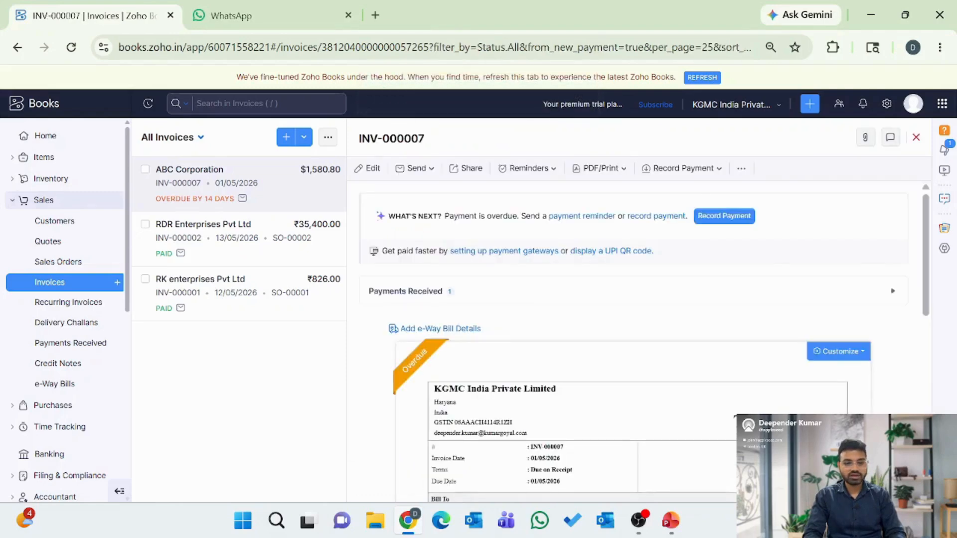
# Step: Examine the journal entries of the ABC Corporation invoice in the base currency
pyautogui.scroll(-10, 496, 436)
pyautogui.scroll(-2, 521, 435)
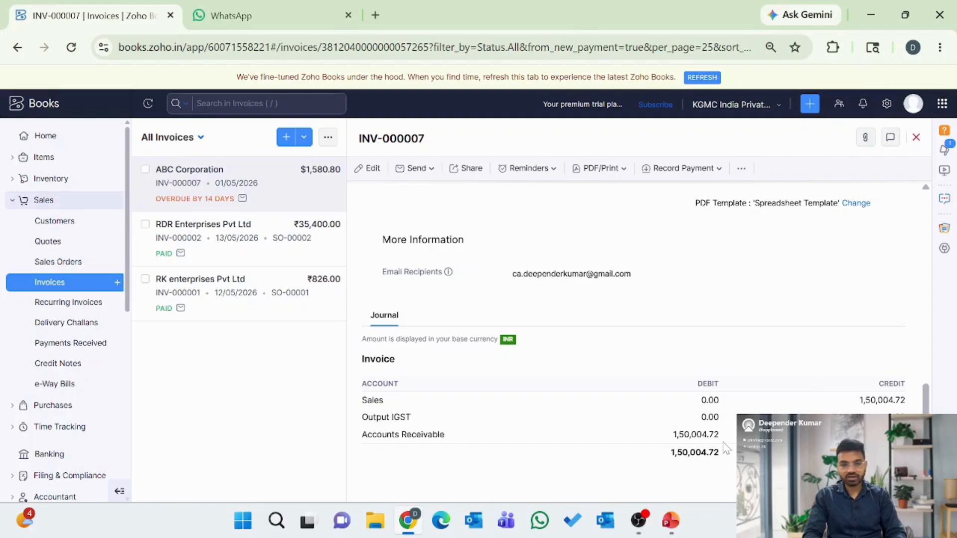
pyautogui.scroll(15, 726, 449)
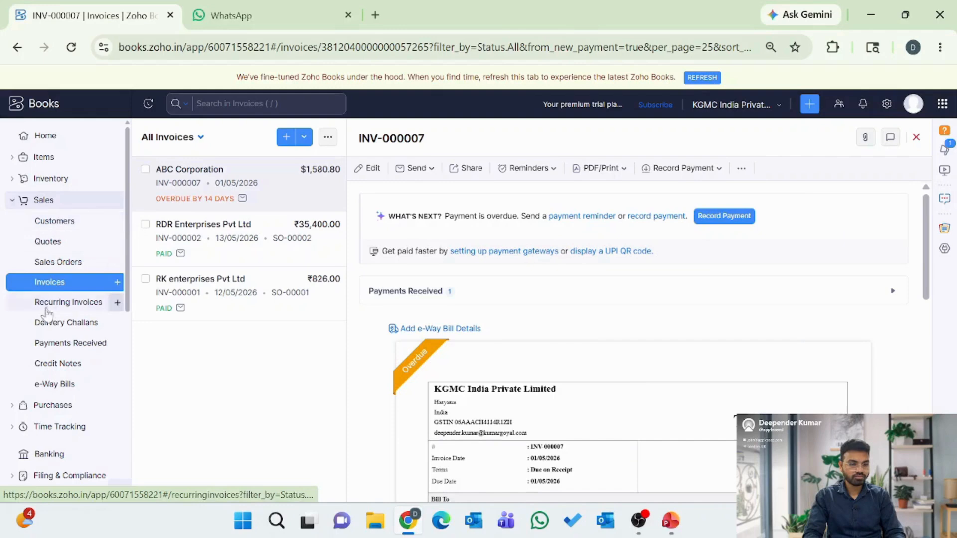
# Step: Open the payment received from ABC Corporation to examine its exchange gain or loss journal, and check the balance due in the invoice list
pyautogui.click(62, 348)
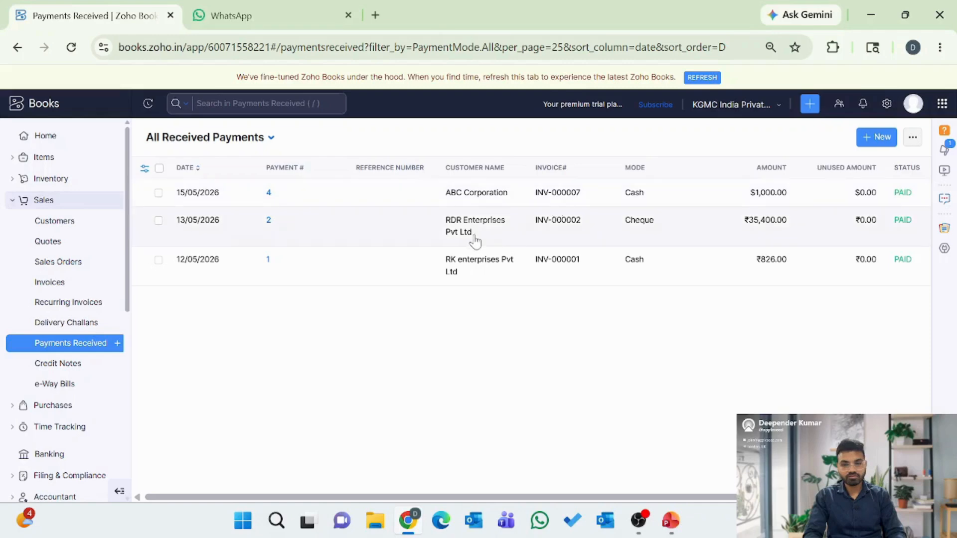
pyautogui.click(465, 191)
pyautogui.scroll(-15, 622, 352)
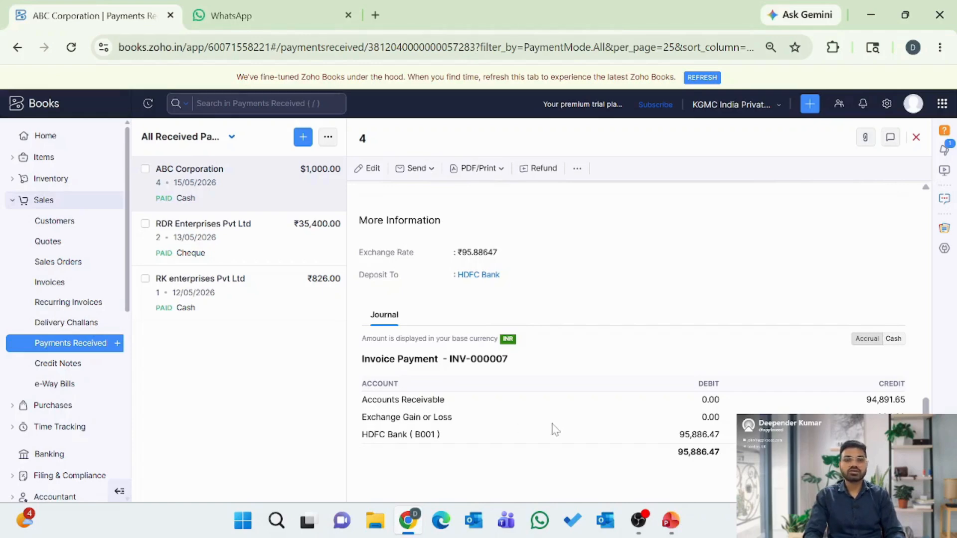
pyautogui.scroll(12, 528, 429)
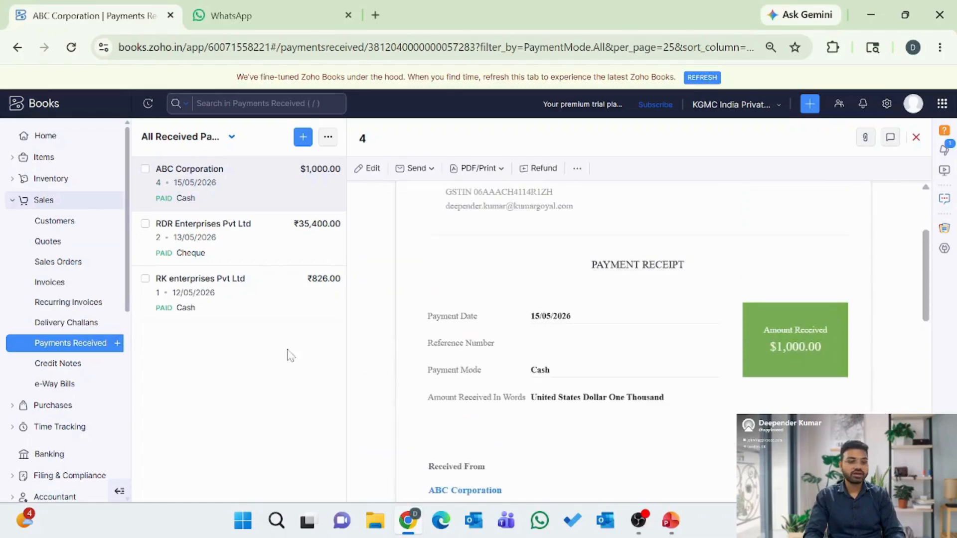
pyautogui.click(38, 285)
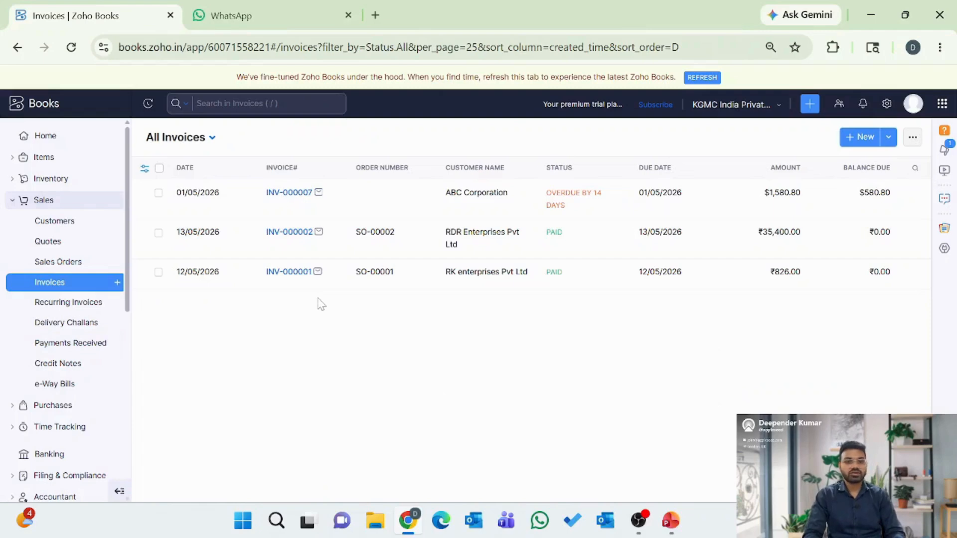
# Step: Start a new base currency adjustment in the accountant features for USD - United States Dollar
pyautogui.scroll(-3, 30, 373)
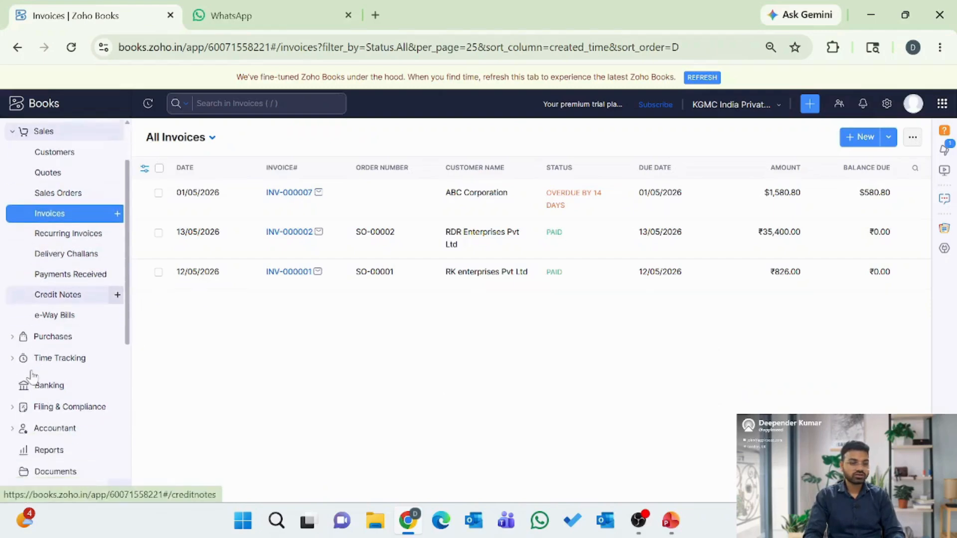
pyautogui.click(63, 371)
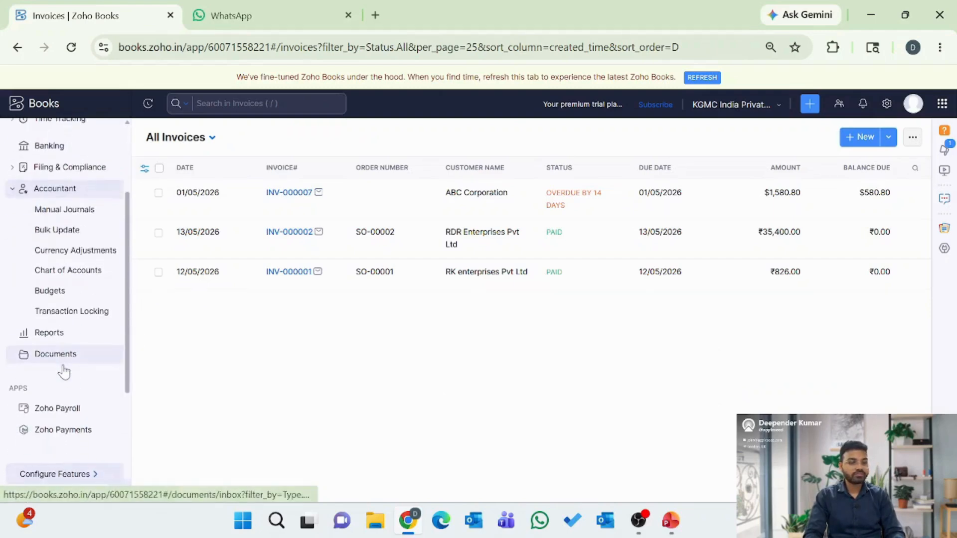
pyautogui.click(71, 254)
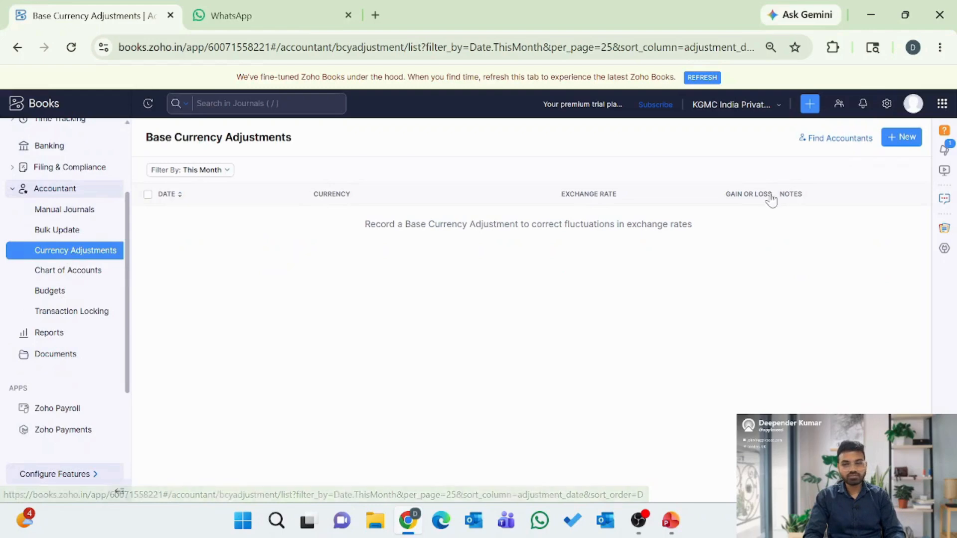
pyautogui.click(916, 136)
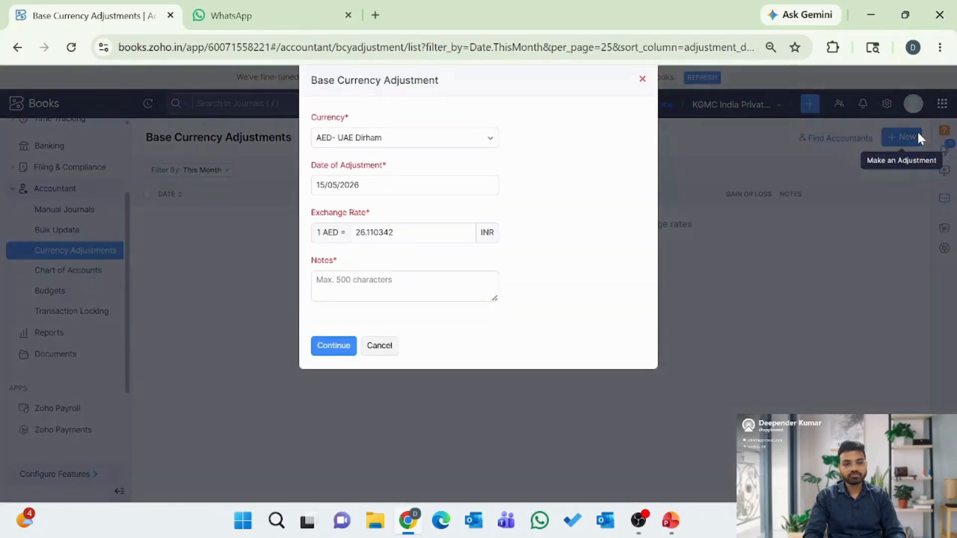
pyautogui.click(367, 145)
pyautogui.write('usd')
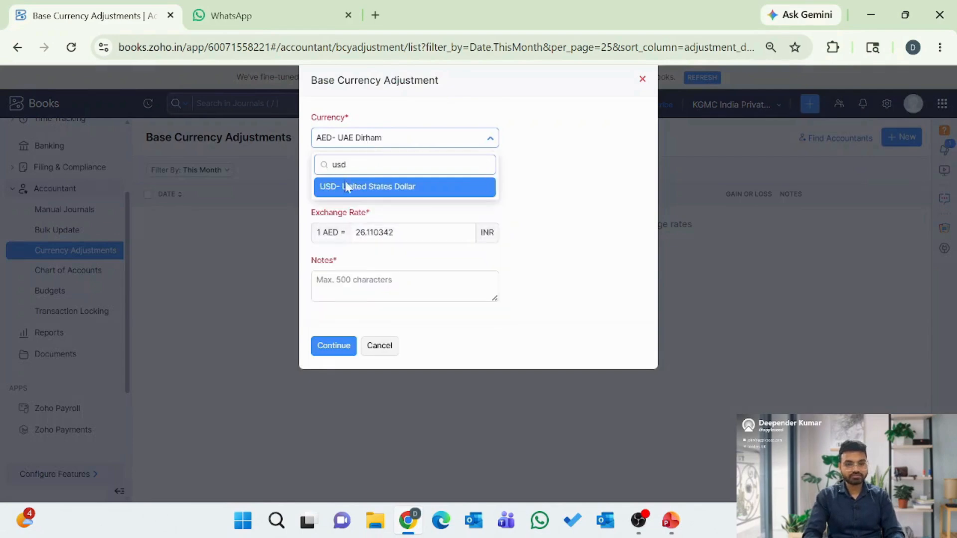
pyautogui.click(355, 188)
# Step: Enter "Unrealised lss" as the adjustment notes and continue to the account balances for revaluation
pyautogui.click(401, 232)
pyautogui.click(393, 285)
pyautogui.write('Unrealised l')
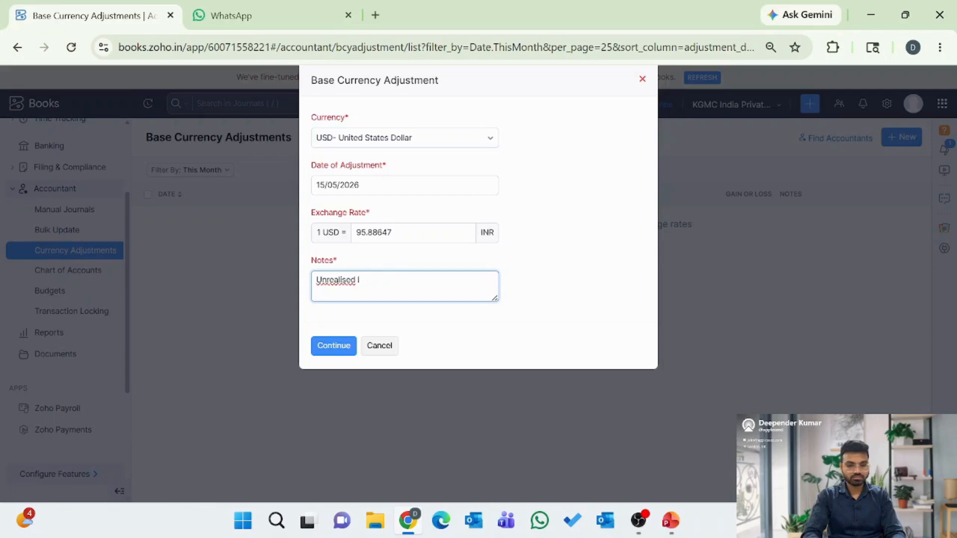
pyautogui.write('ss')
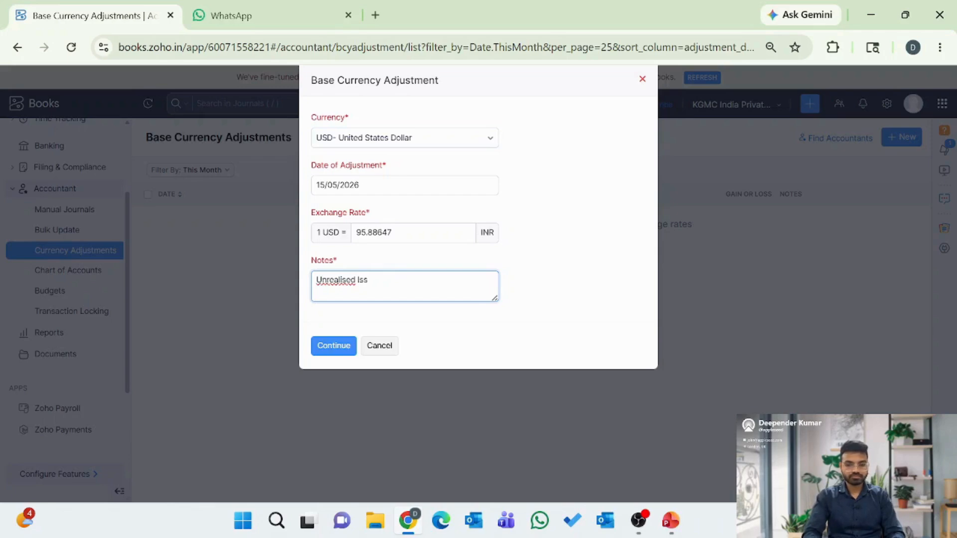
pyautogui.click(335, 345)
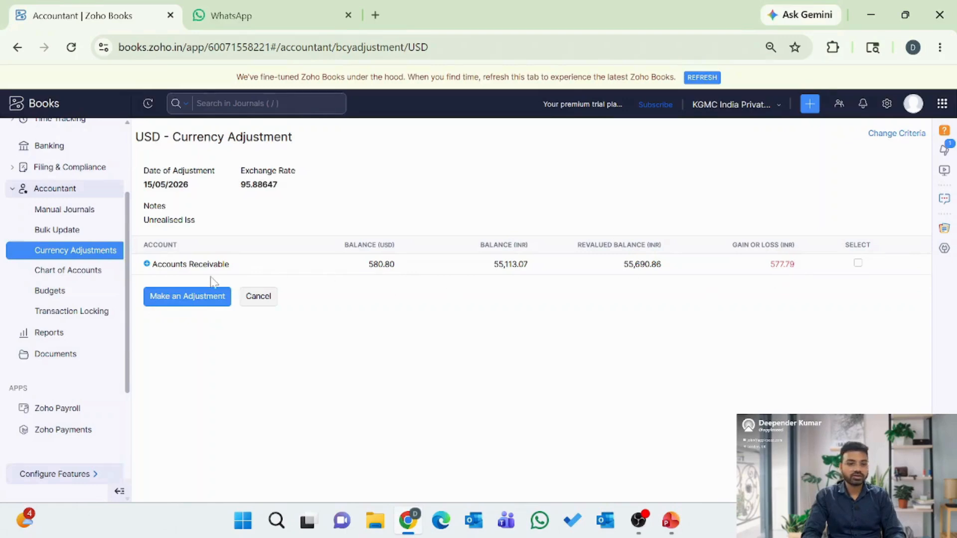
# Step: Select the Accounts Receivable row, make the USD currency adjustment, and close the confirmation
pyautogui.click(188, 298)
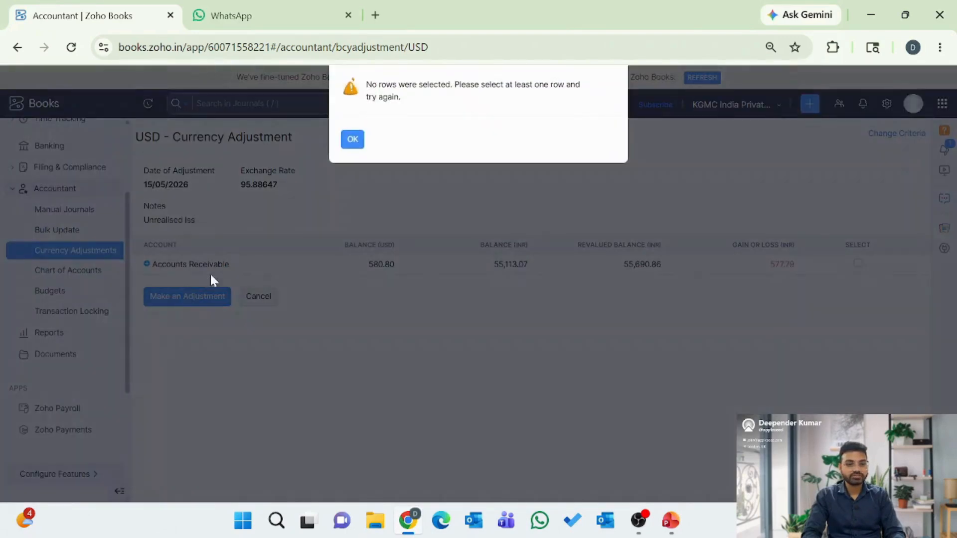
pyautogui.click(351, 146)
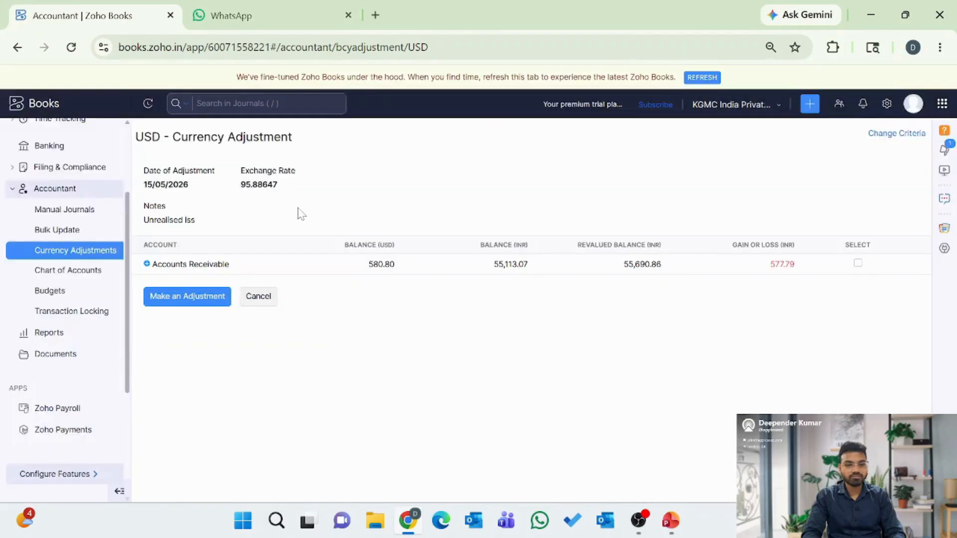
pyautogui.click(184, 298)
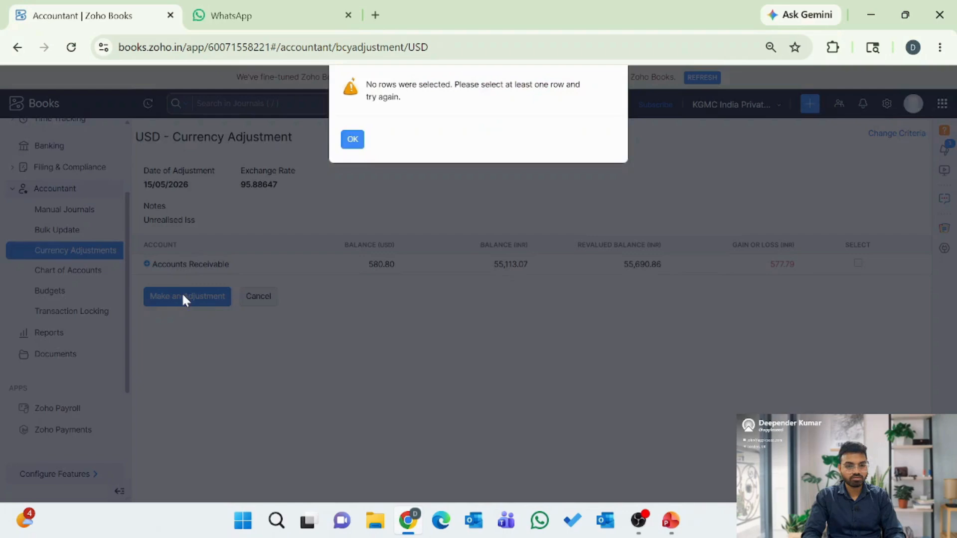
pyautogui.click(352, 143)
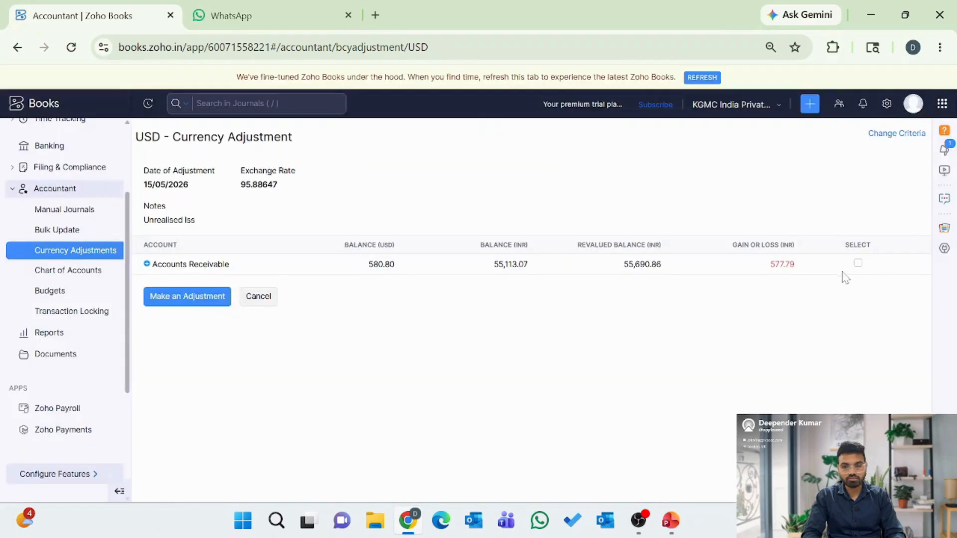
pyautogui.click(185, 301)
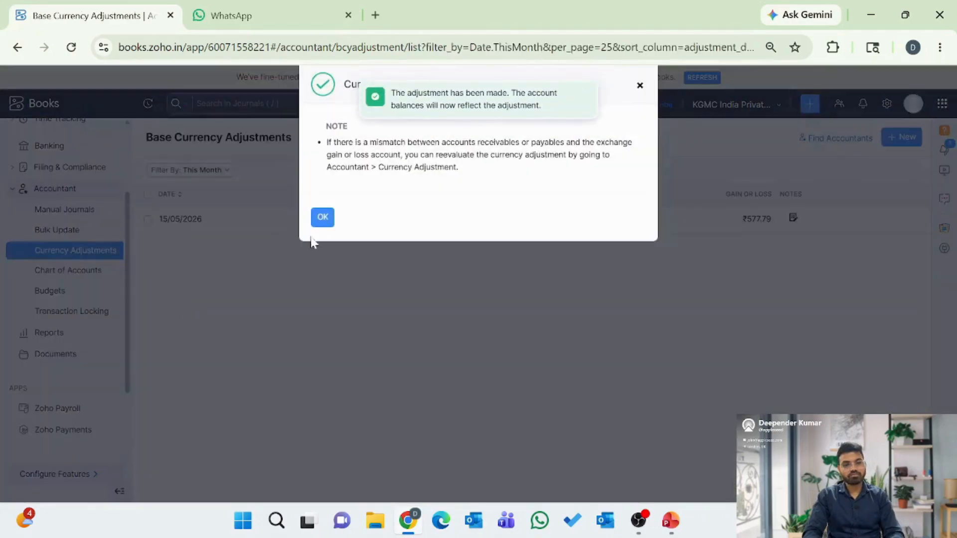
pyautogui.click(323, 215)
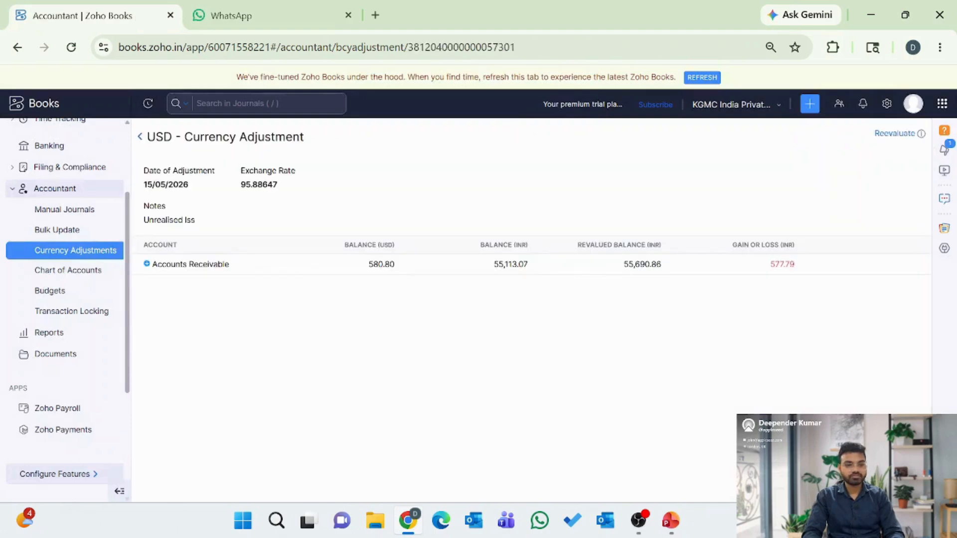
# Step: Trace the adjustment through Accounts Receivable to ABC Corporation's transactions and examine the base currency adjustment journal on its overdue invoice
pyautogui.click(147, 264)
pyautogui.click(170, 290)
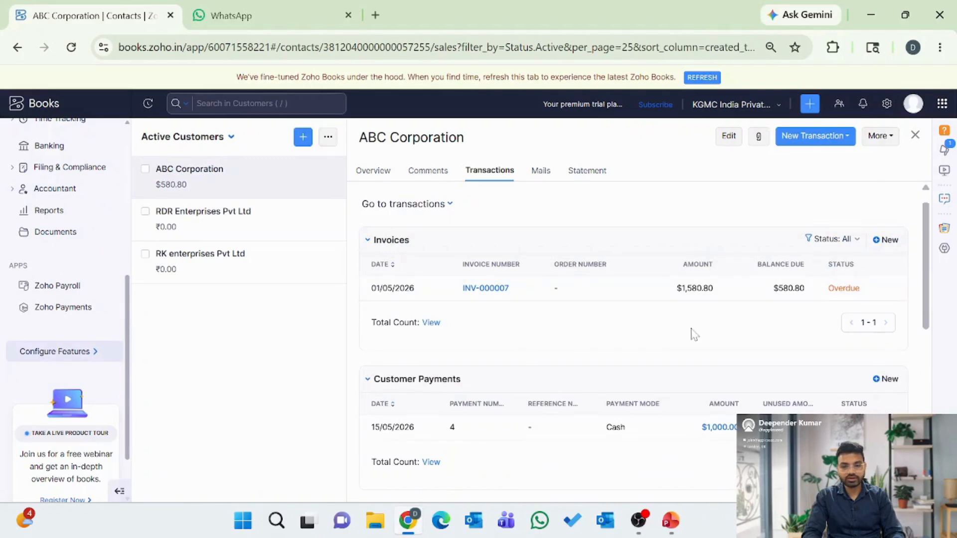
pyautogui.scroll(-1, 692, 334)
pyautogui.scroll(-8, 694, 334)
pyautogui.scroll(4, 695, 333)
pyautogui.scroll(5, 694, 334)
pyautogui.click(486, 289)
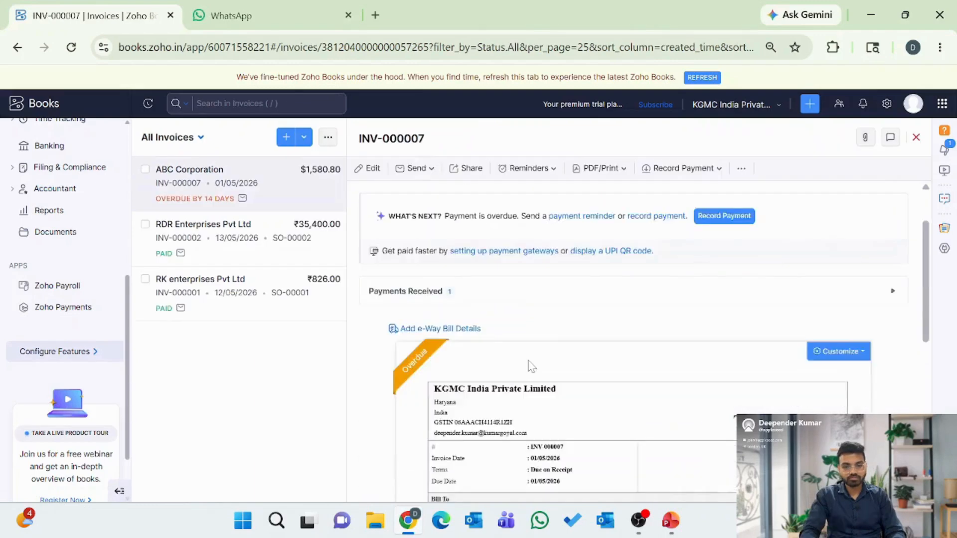
pyautogui.scroll(-15, 532, 366)
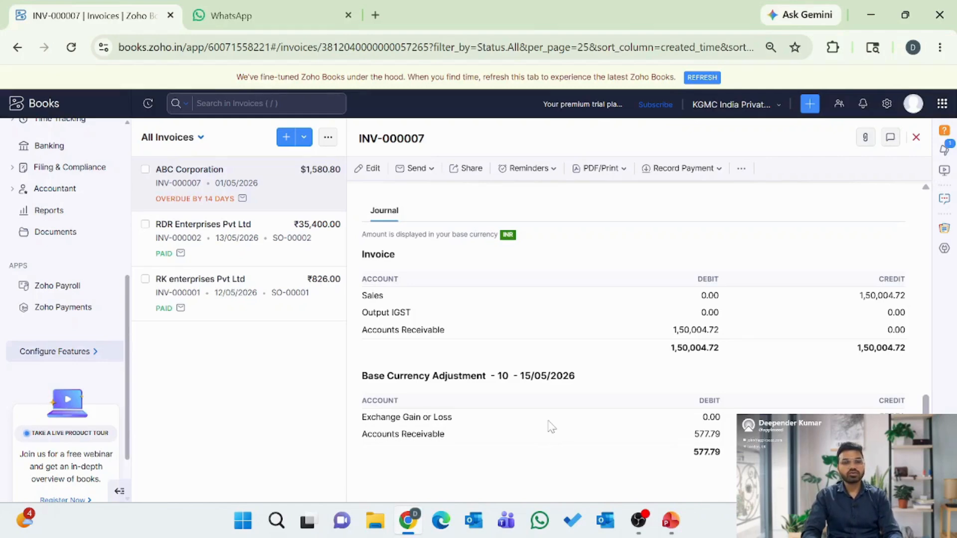
# Step: Switch to the presentation to review the Budgets slide, and return to Zoho Books
pyautogui.hotkey('alt', 'Tab')
pyautogui.press('Right')
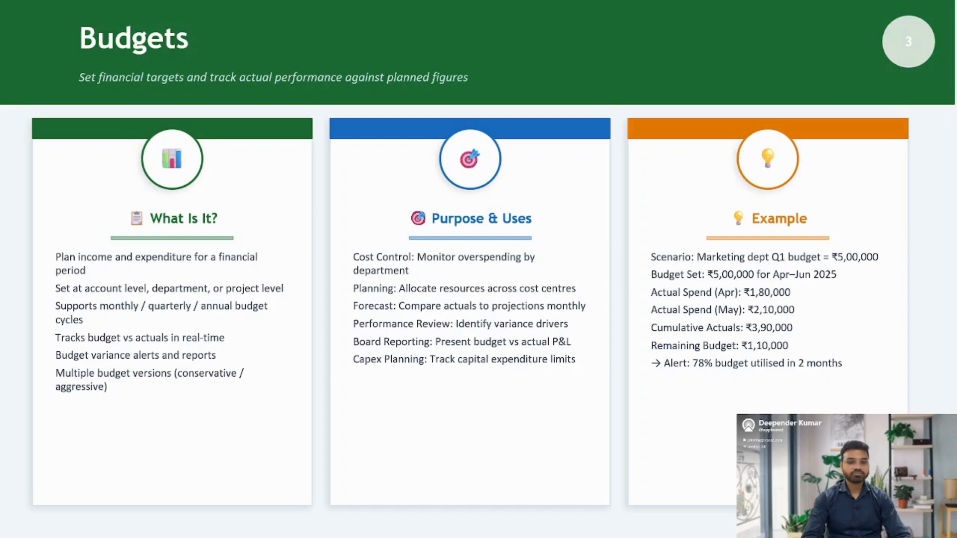
pyautogui.hotkey('alt', 'Tab')
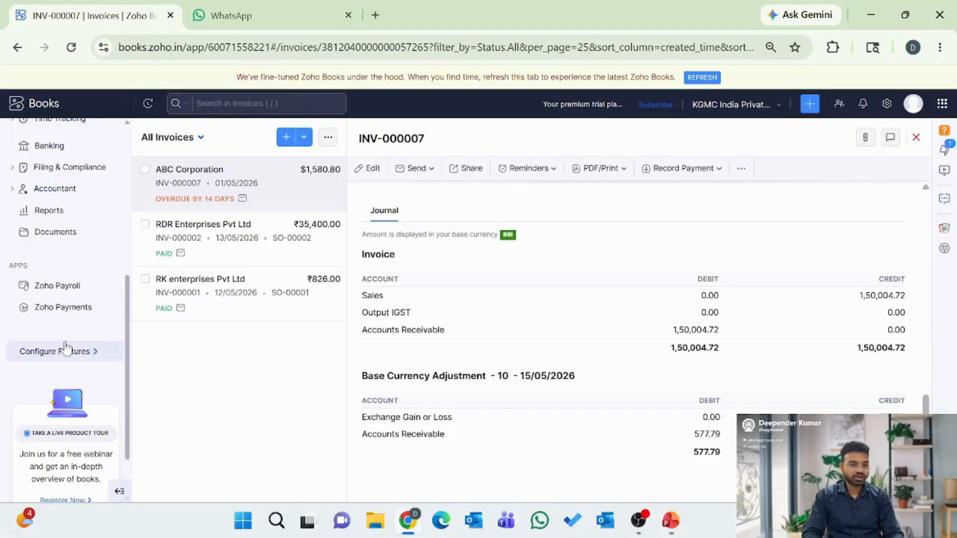
# Step: Start a new budget in the accountant features and name it "Expense budget"
pyautogui.scroll(6, 53, 233)
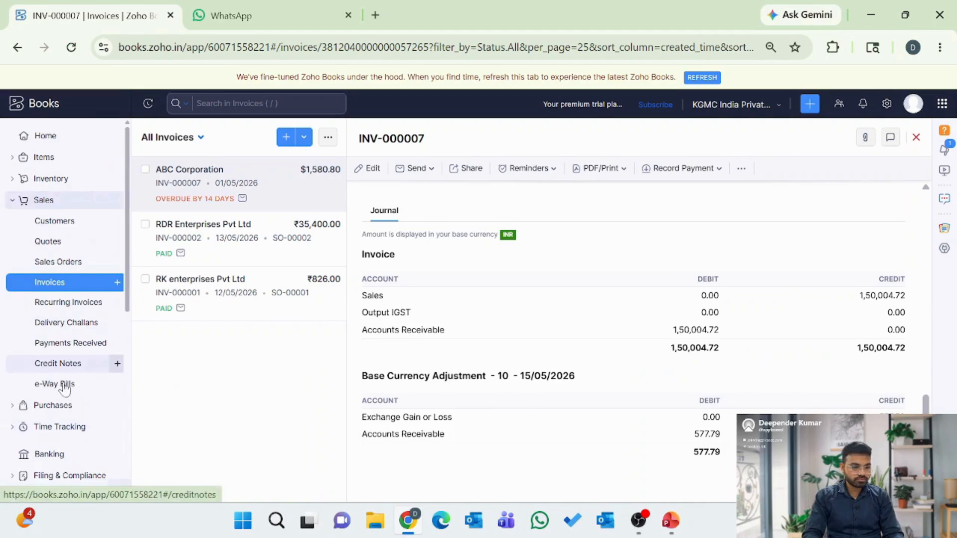
pyautogui.scroll(-3, 60, 398)
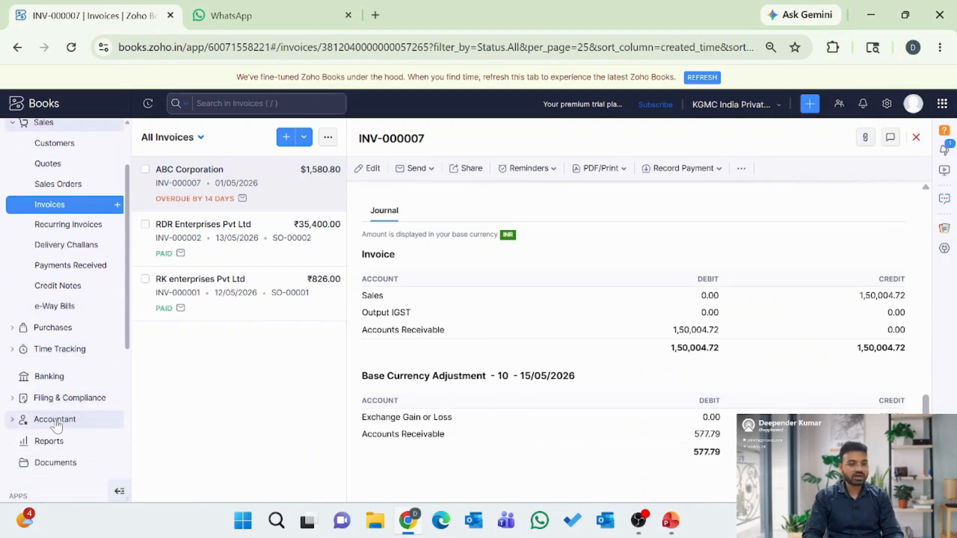
pyautogui.click(55, 420)
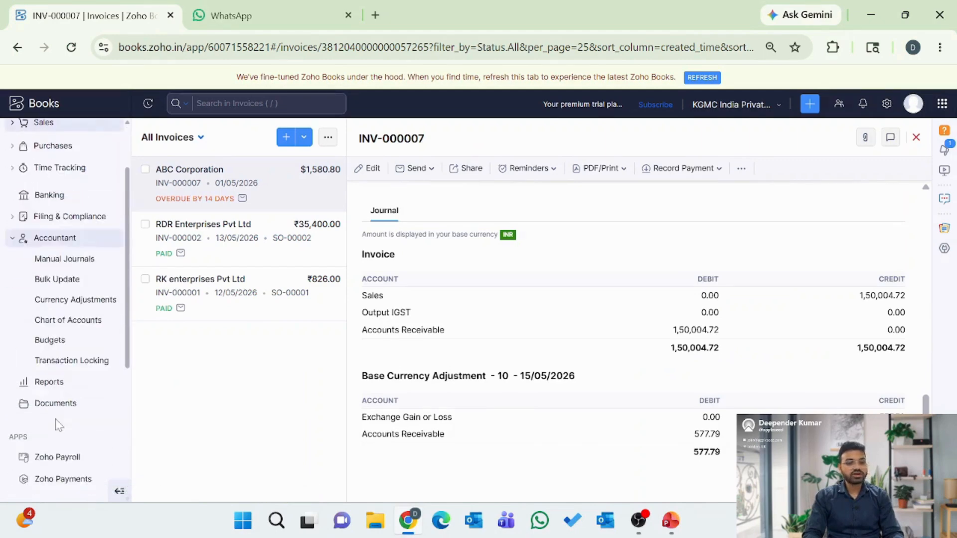
pyautogui.click(43, 340)
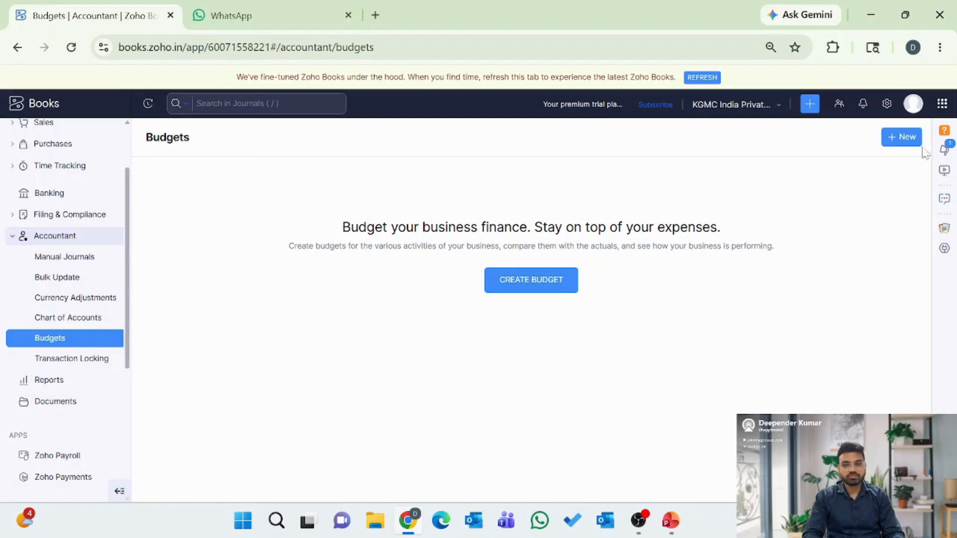
pyautogui.click(907, 138)
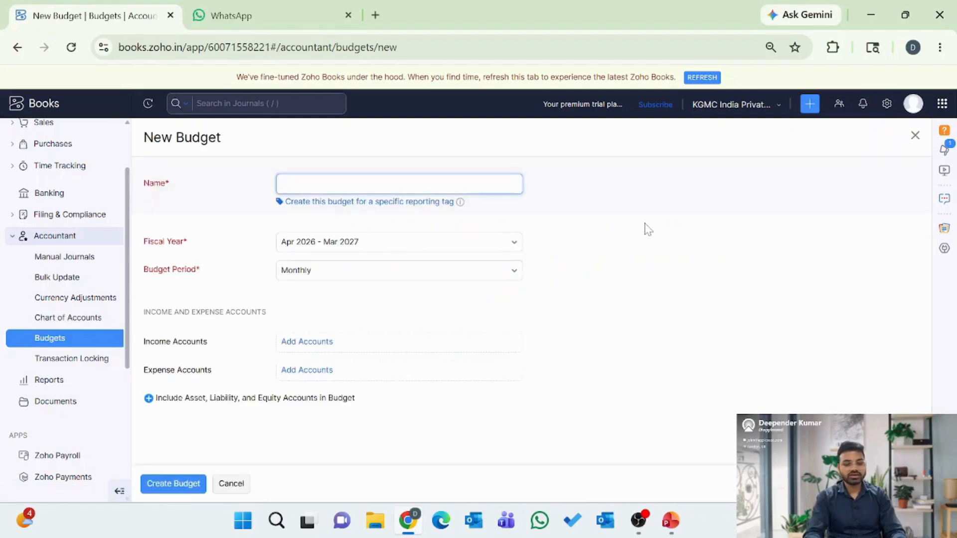
pyautogui.write('Expe')
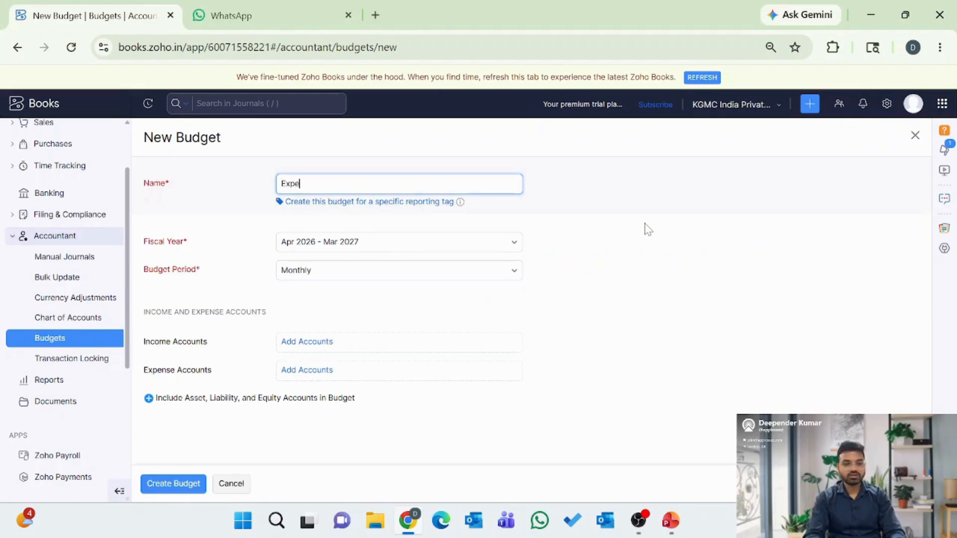
pyautogui.write('nse budget')
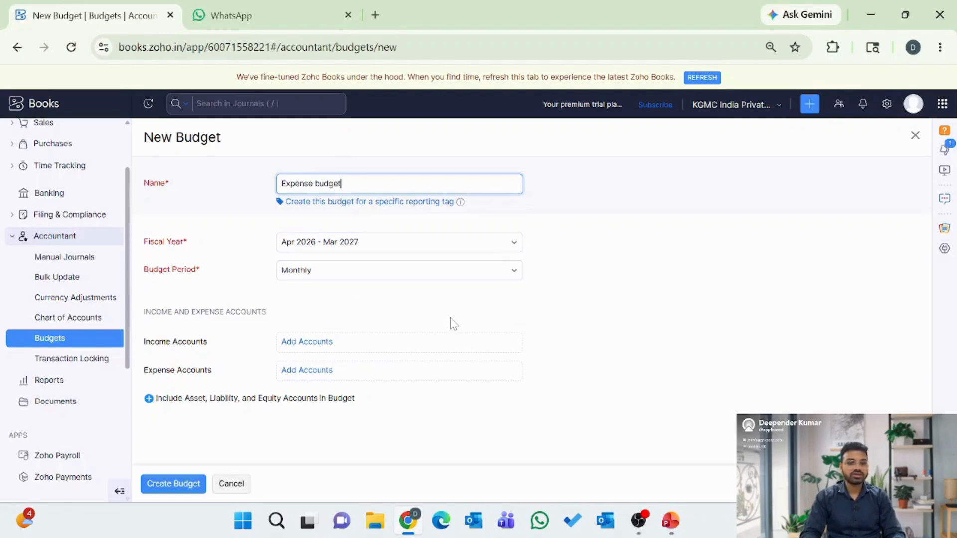
# Step: Add Other Expenses and Rent Expense as the budget's expense accounts and create the budget
pyautogui.click(339, 377)
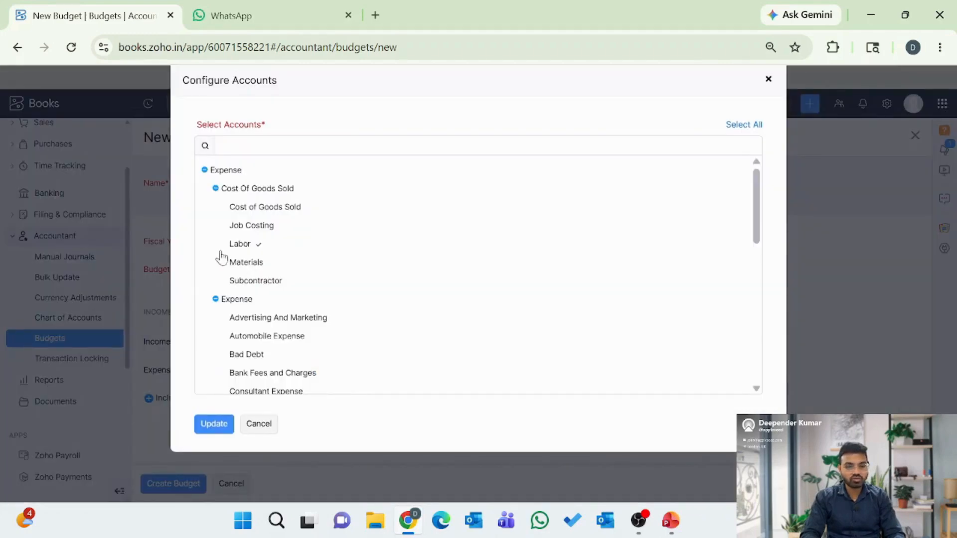
pyautogui.scroll(-5, 301, 340)
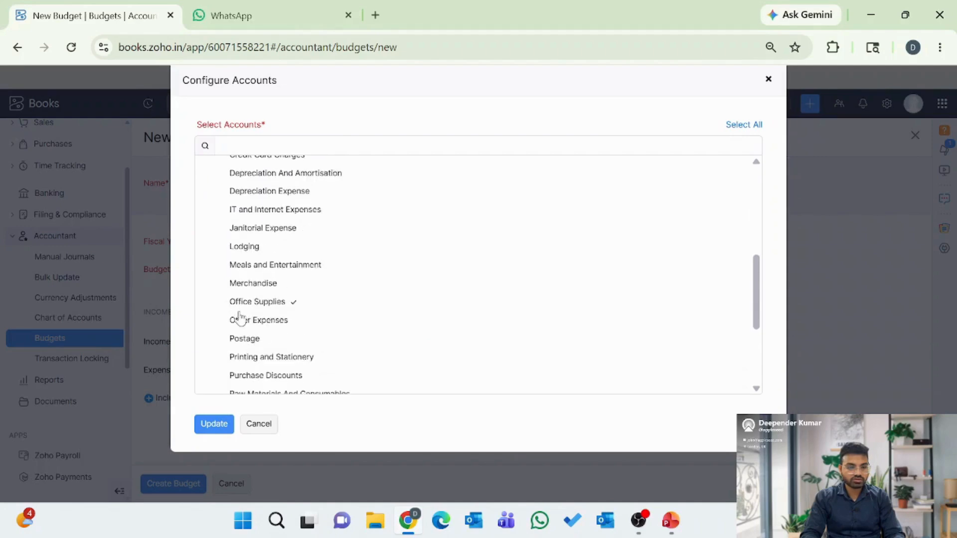
pyautogui.click(233, 326)
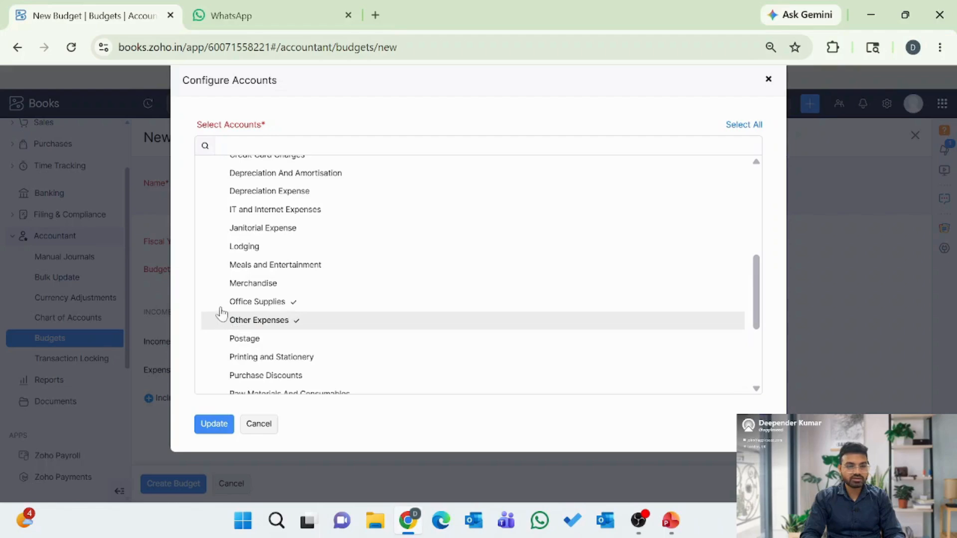
pyautogui.scroll(-3, 249, 354)
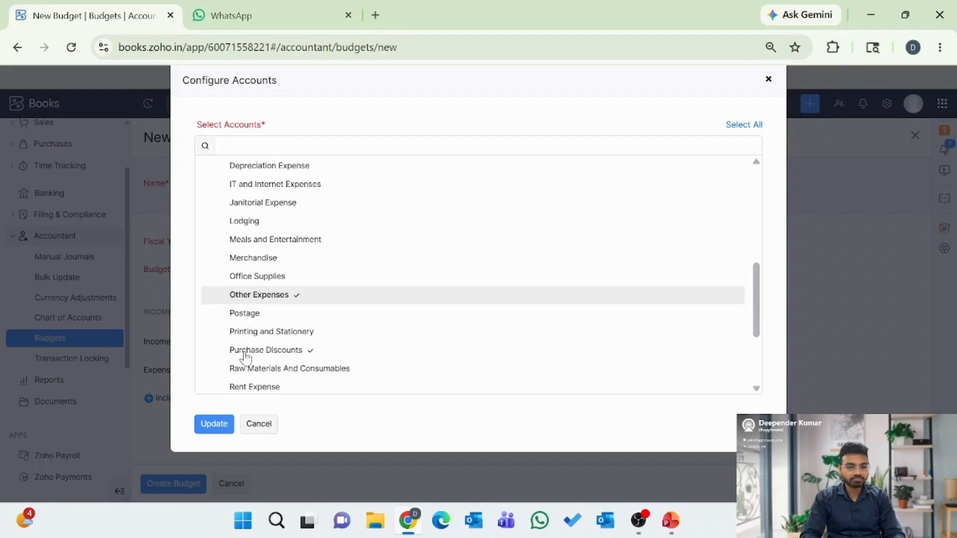
pyautogui.click(246, 335)
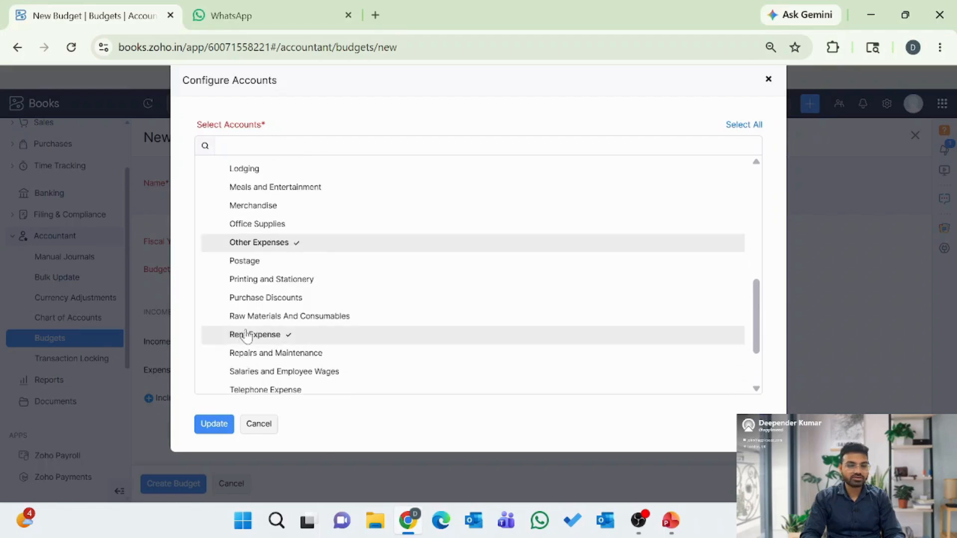
pyautogui.click(212, 425)
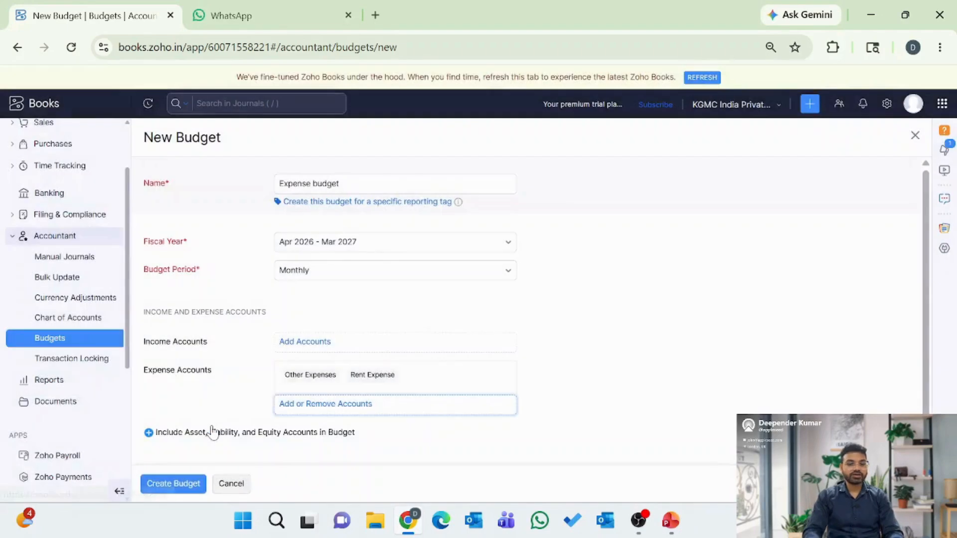
pyautogui.click(174, 483)
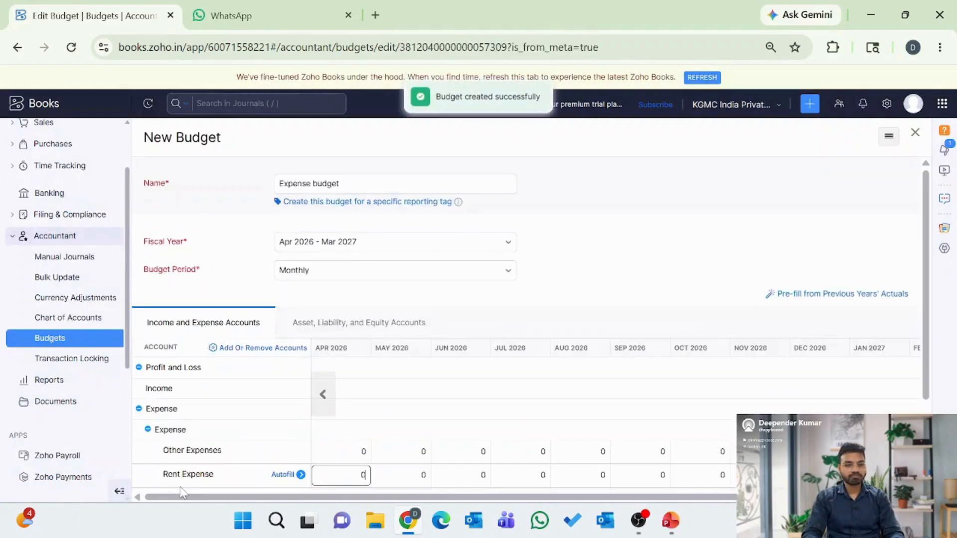
# Step: Enter April 2026 budget amounts of 120000 for Other Expenses and 200000 for Rent Expense
pyautogui.scroll(-2, 215, 422)
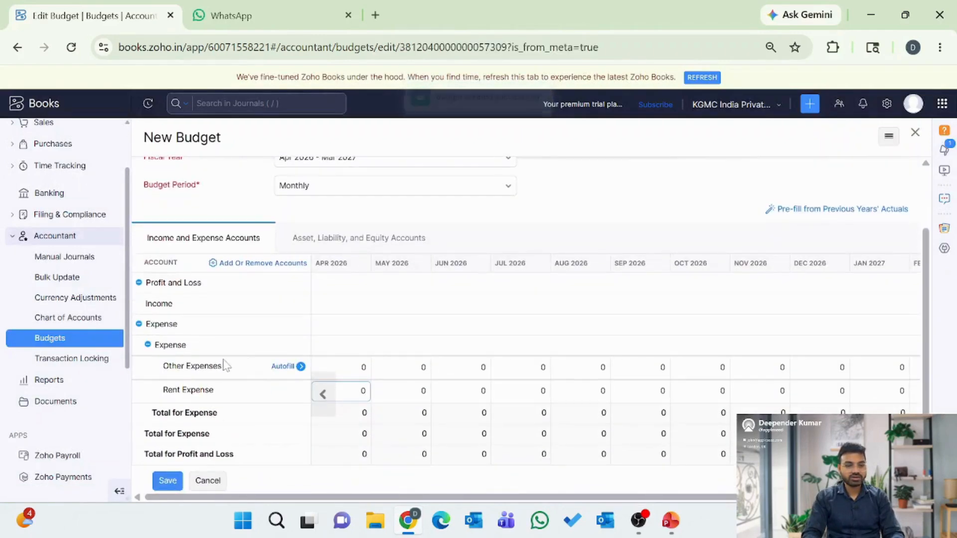
pyautogui.click(362, 367)
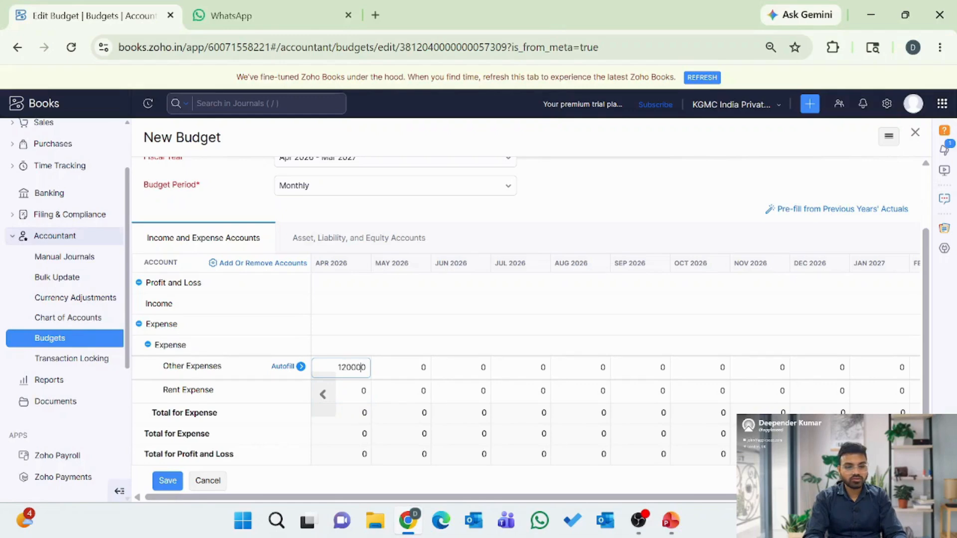
pyautogui.click(360, 390)
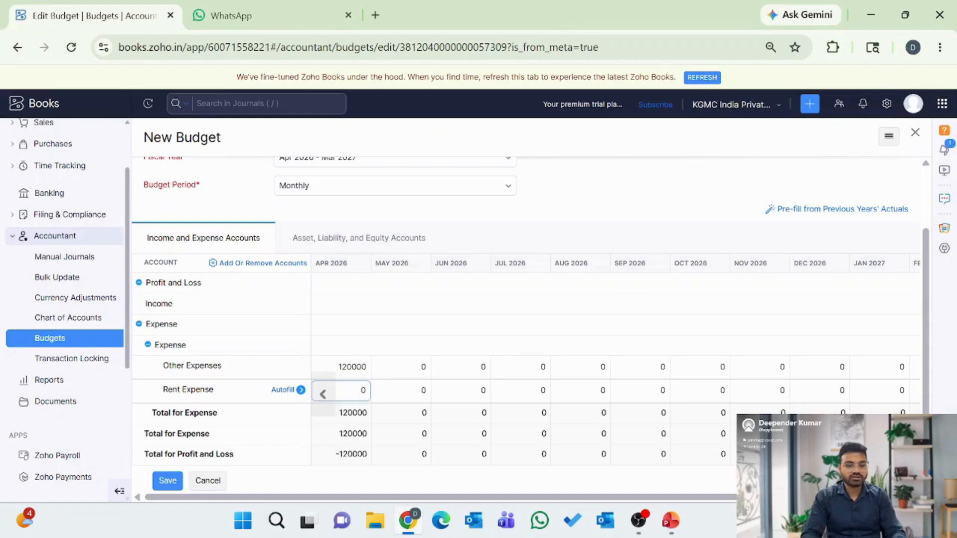
pyautogui.write('200000')
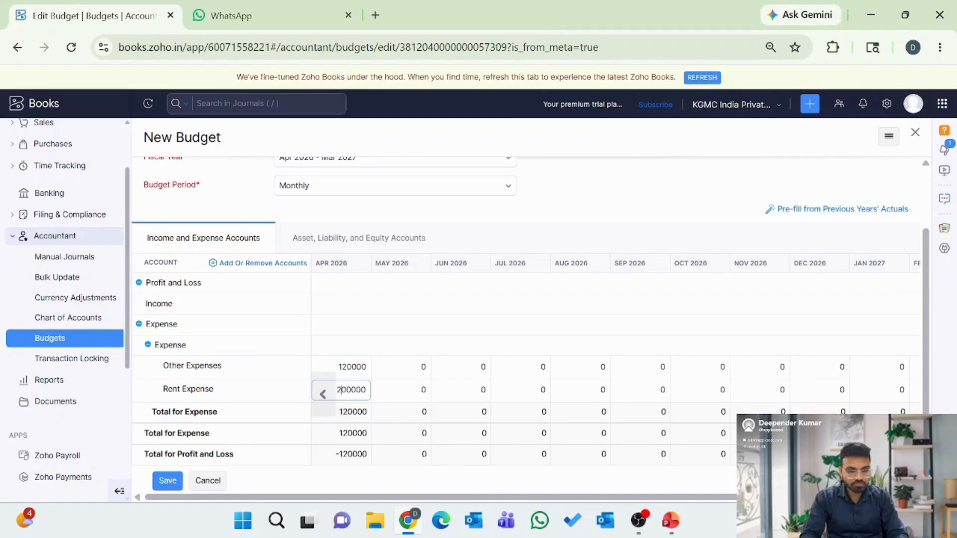
pyautogui.scroll(-1, 314, 456)
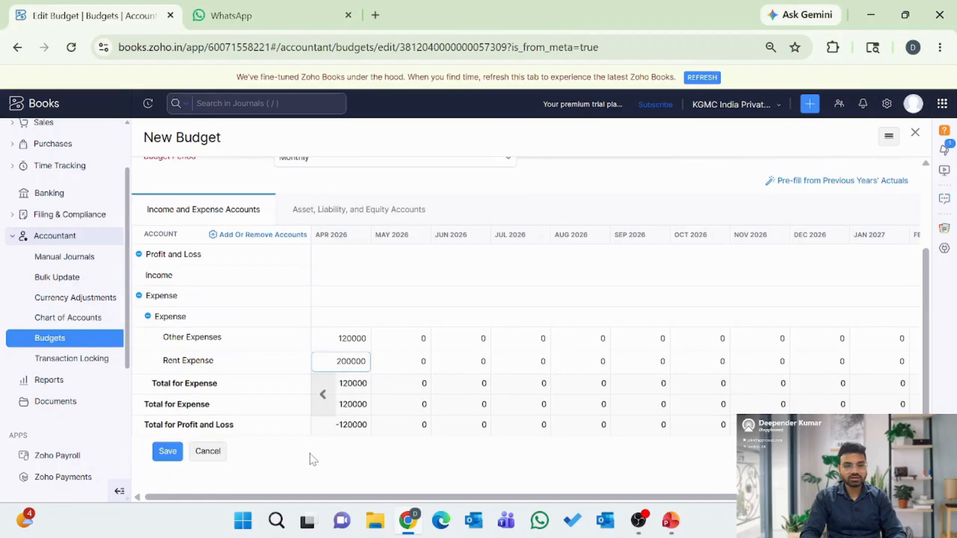
pyautogui.scroll(4, 313, 459)
pyautogui.scroll(-3, 252, 397)
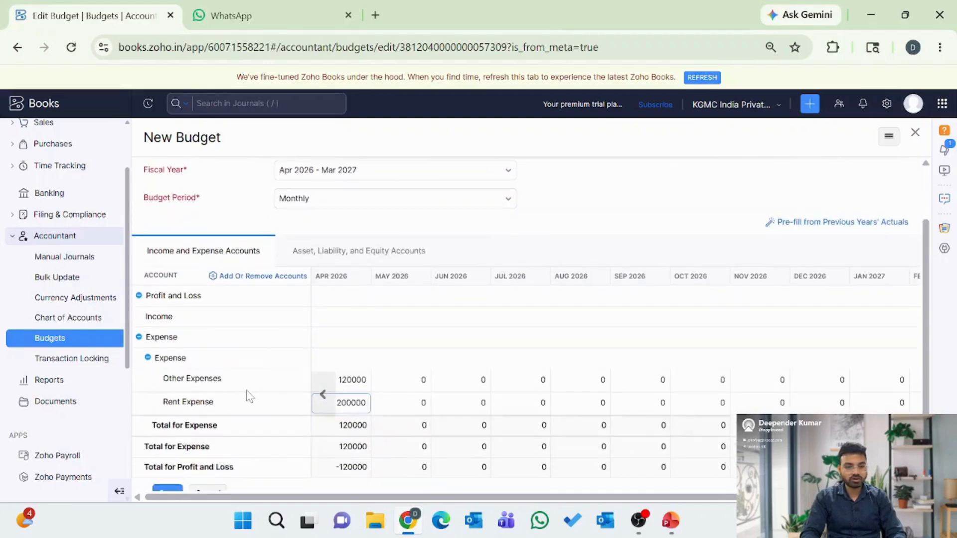
# Step: Autofill Other Expenses with a fixed amount of 120000 for each period
pyautogui.click(283, 379)
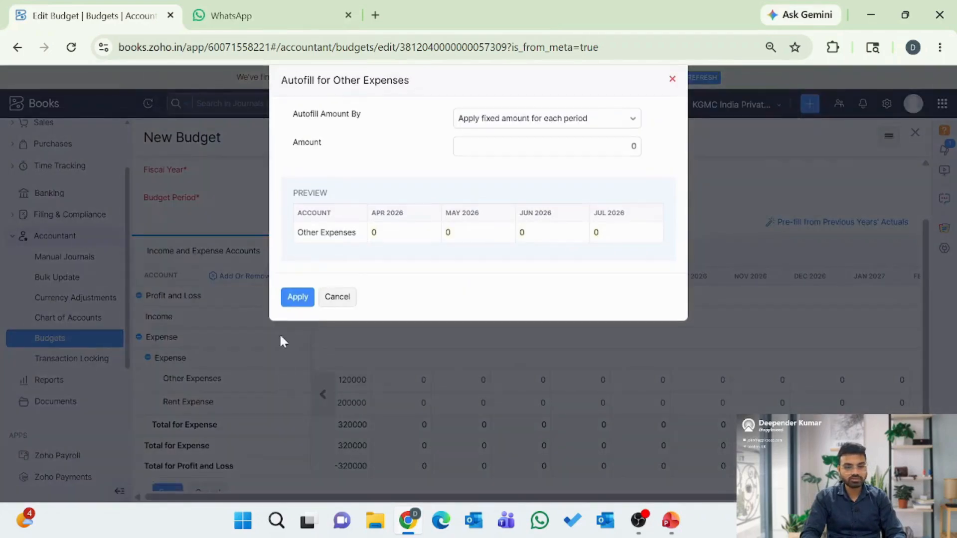
pyautogui.click(629, 146)
pyautogui.write('120000')
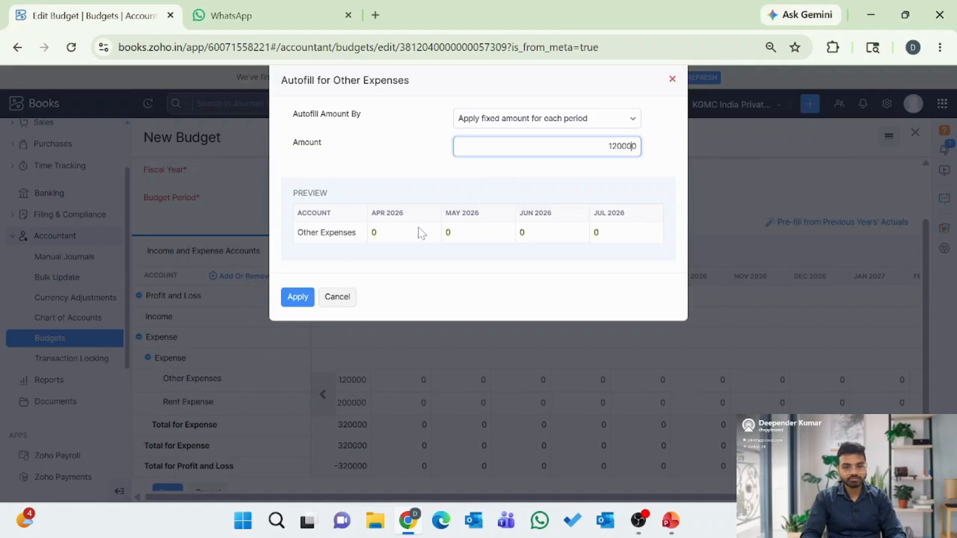
pyautogui.click(298, 297)
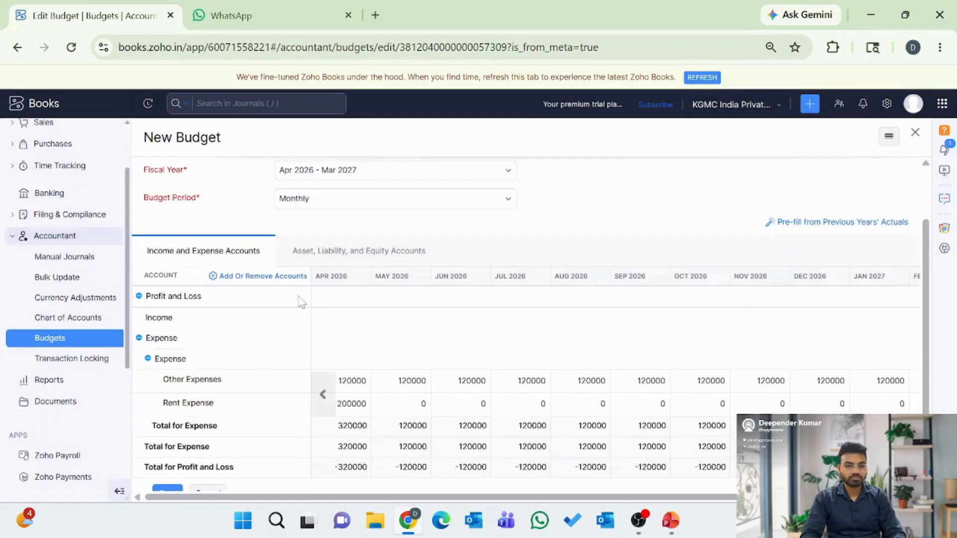
# Step: Autofill Rent Expense with a fixed amount of 200000 for each period
pyautogui.scroll(-1, 362, 349)
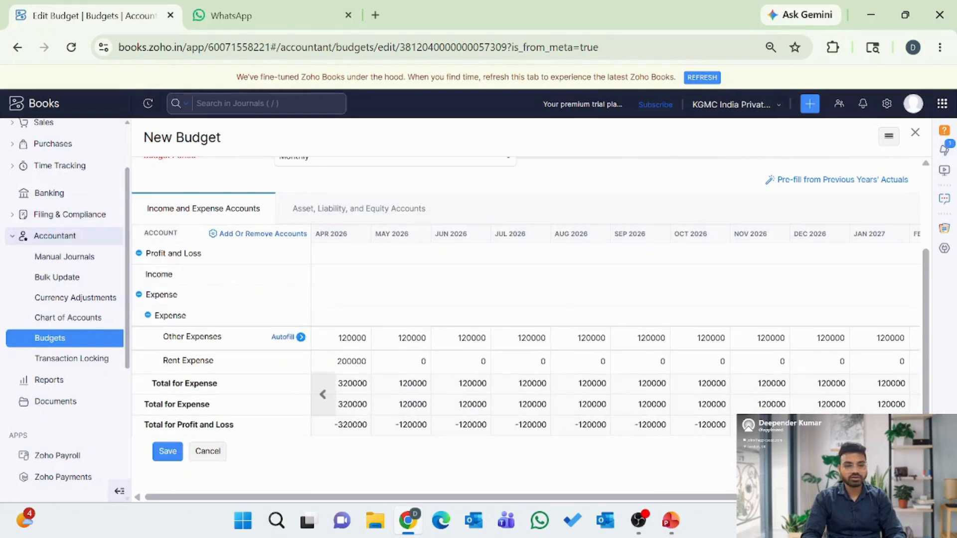
pyautogui.click(283, 362)
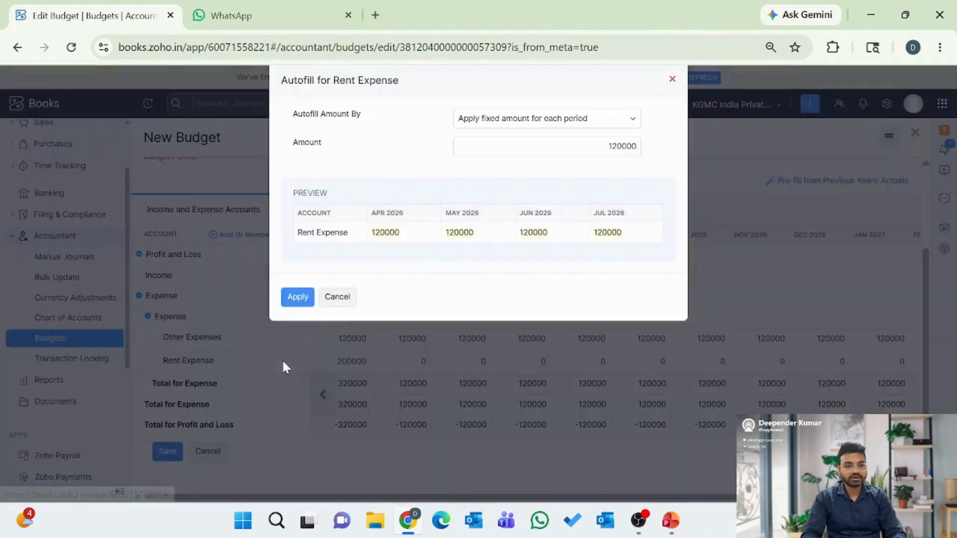
pyautogui.click(612, 146)
pyautogui.press('BackSpace')
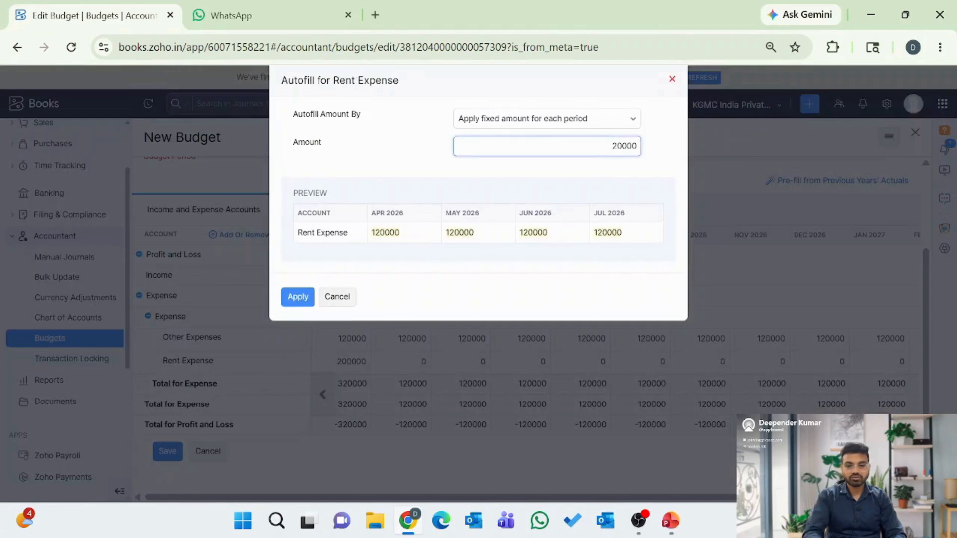
pyautogui.write('0')
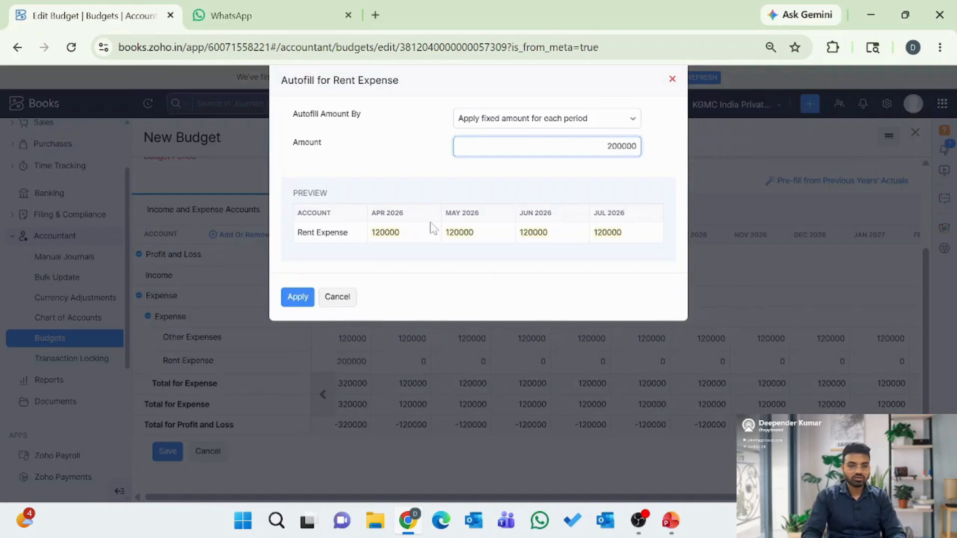
pyautogui.click(295, 298)
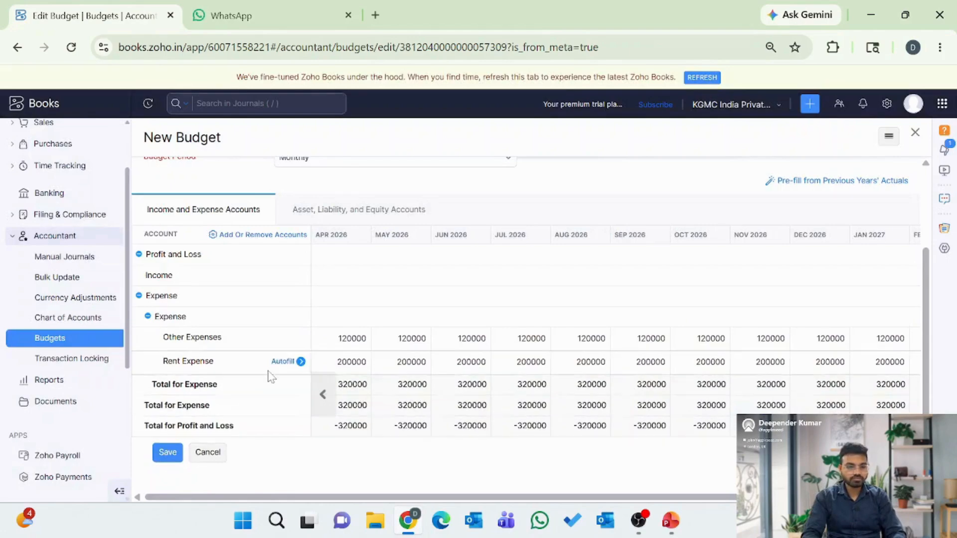
# Step: Review the monthly amounts of the expense budget and save it
pyautogui.scroll(3, 269, 376)
pyautogui.scroll(-2, 270, 375)
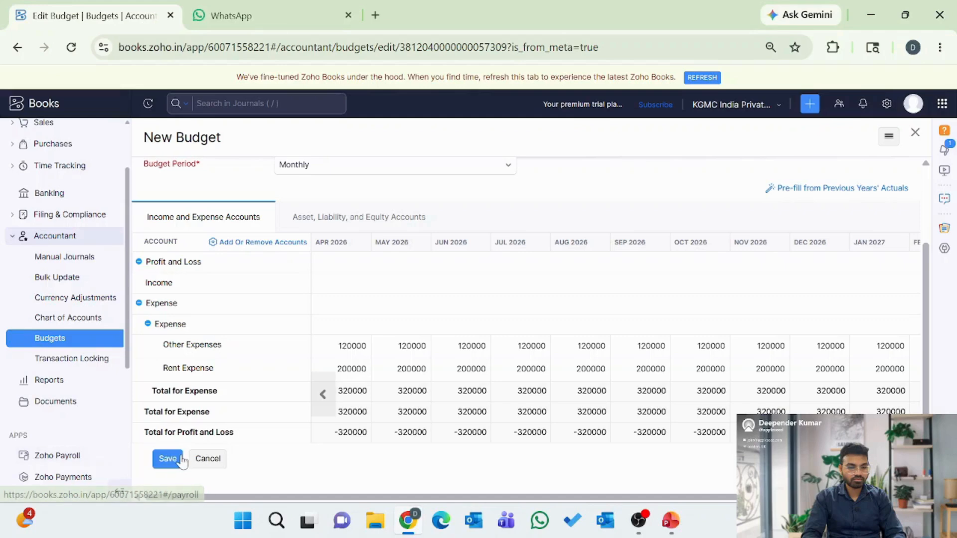
pyautogui.scroll(2, 233, 413)
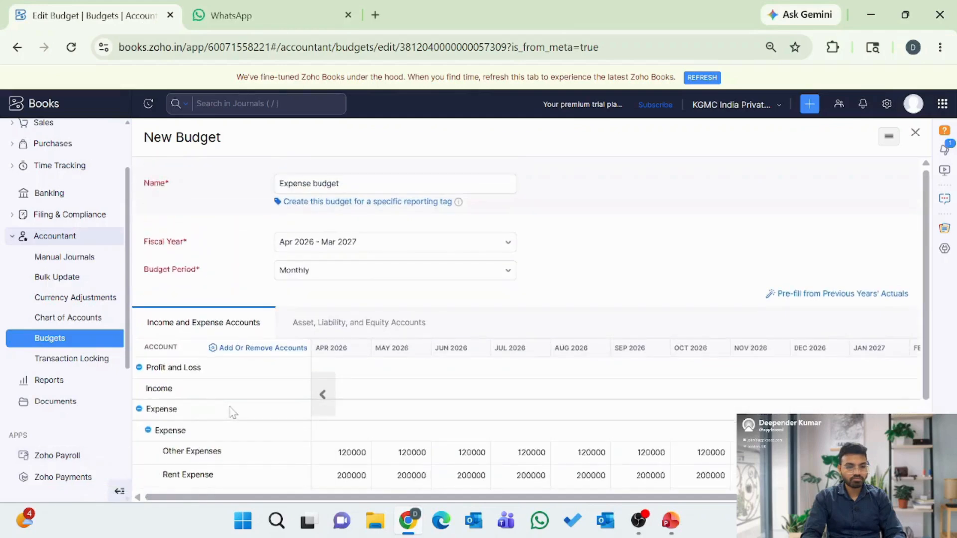
pyautogui.scroll(-2, 235, 357)
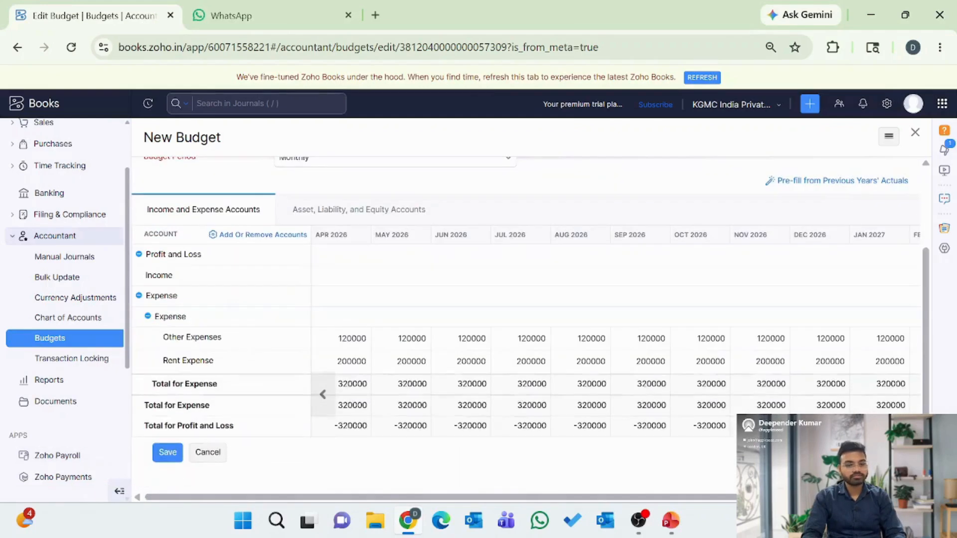
pyautogui.click(166, 452)
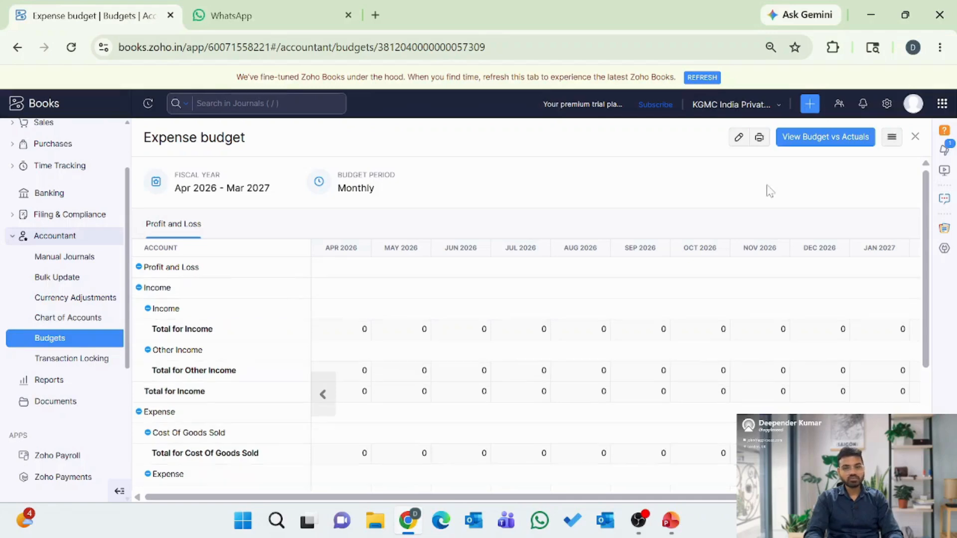
# Step: Open the Budget Vs Actuals report for the expense budget and examine budgeted against actual amounts for the income and expense accounts
pyautogui.click(829, 143)
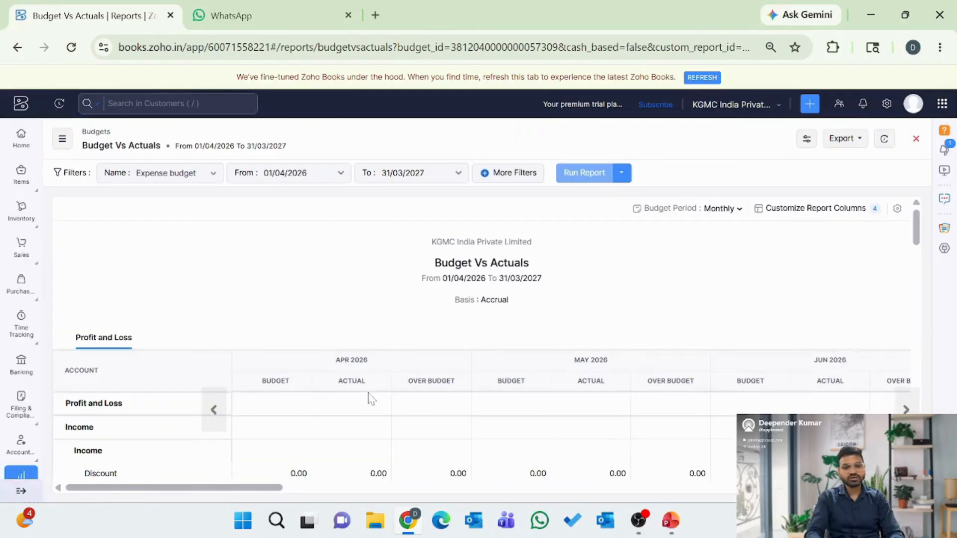
pyautogui.scroll(-10, 368, 399)
pyautogui.scroll(-1, 368, 398)
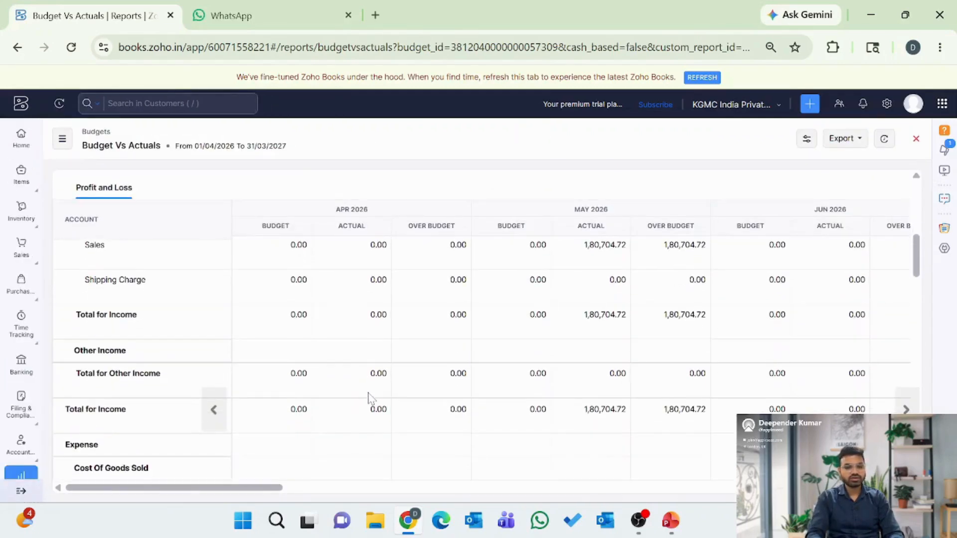
pyautogui.scroll(5, 420, 382)
pyautogui.scroll(4, 423, 384)
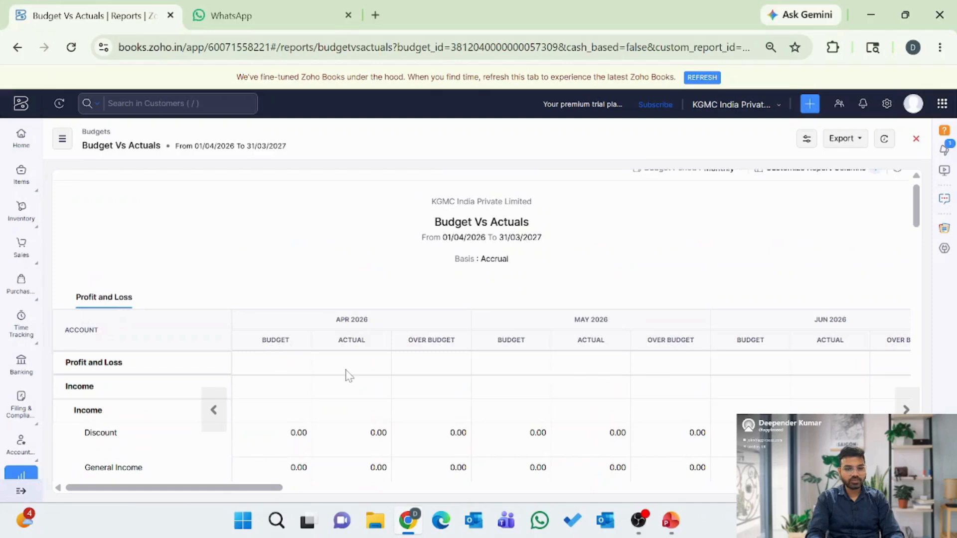
pyautogui.scroll(-2, 354, 396)
pyautogui.scroll(-8, 354, 396)
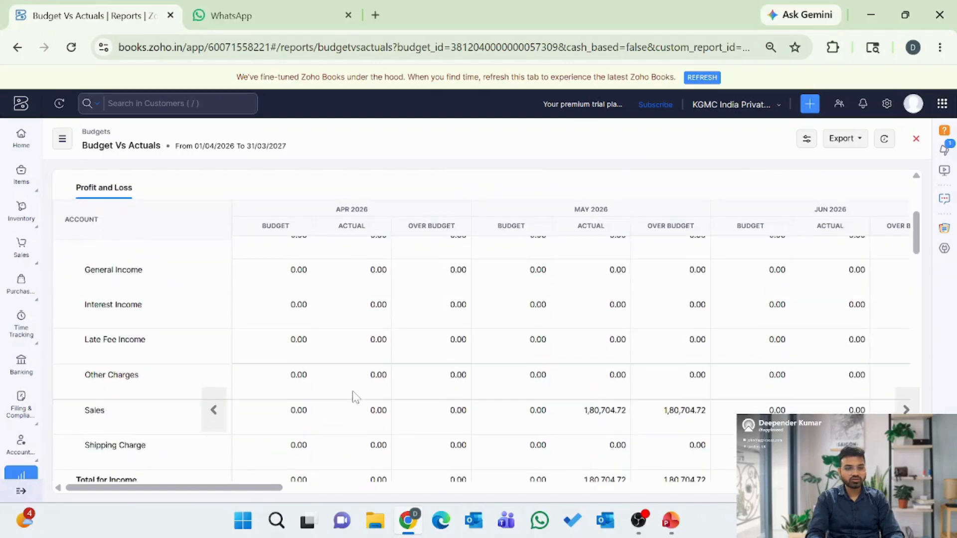
pyautogui.scroll(-8, 354, 396)
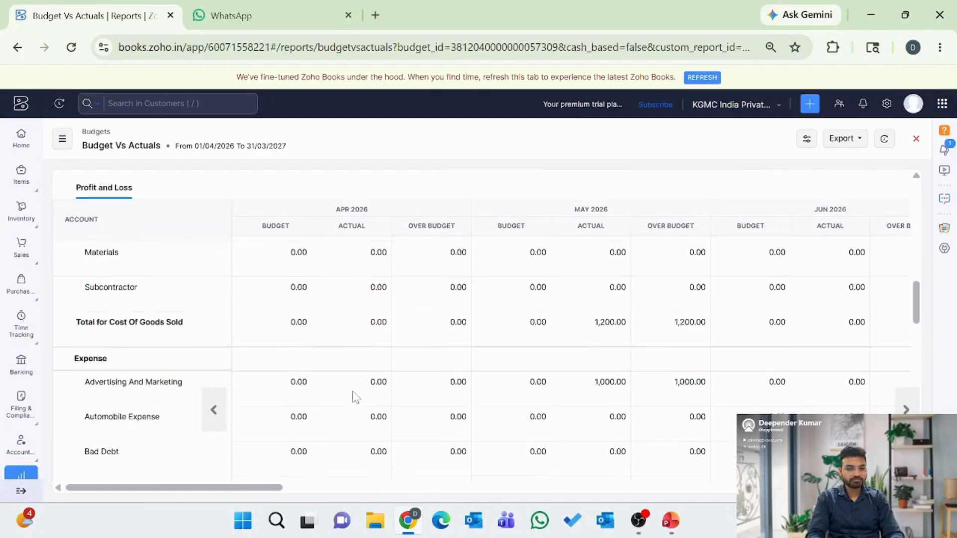
pyautogui.scroll(-2, 355, 397)
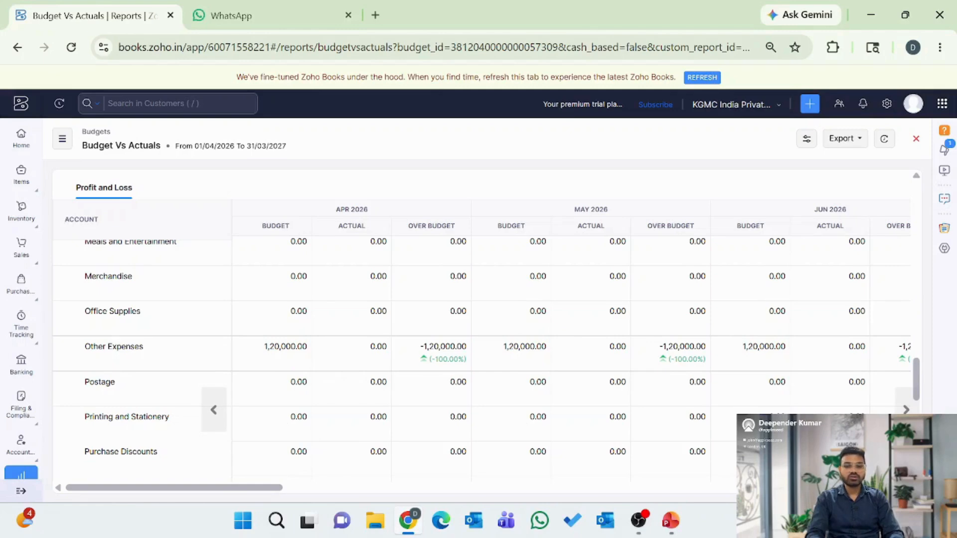
pyautogui.scroll(10, 185, 396)
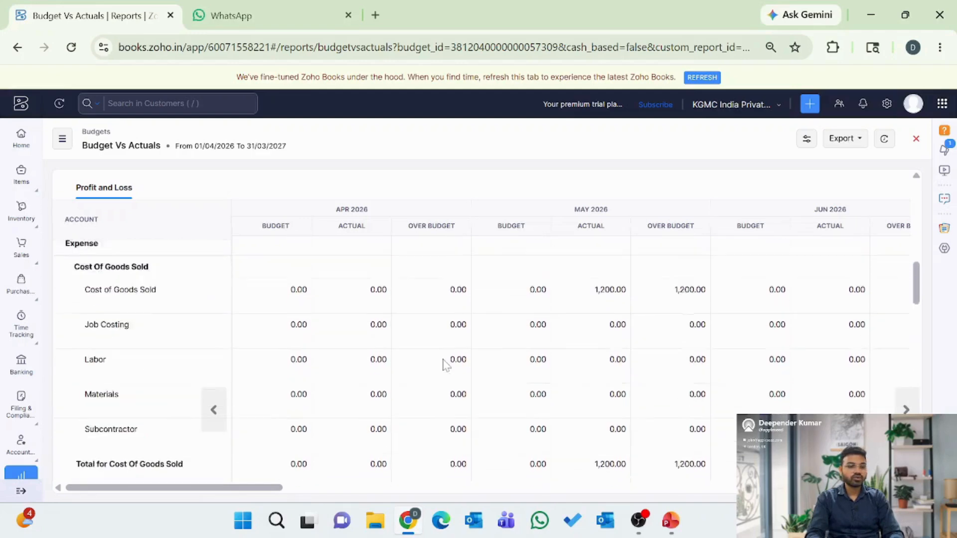
# Step: Start a new manual journal and enter "Budget" as its notes
pyautogui.moveTo(21, 445)
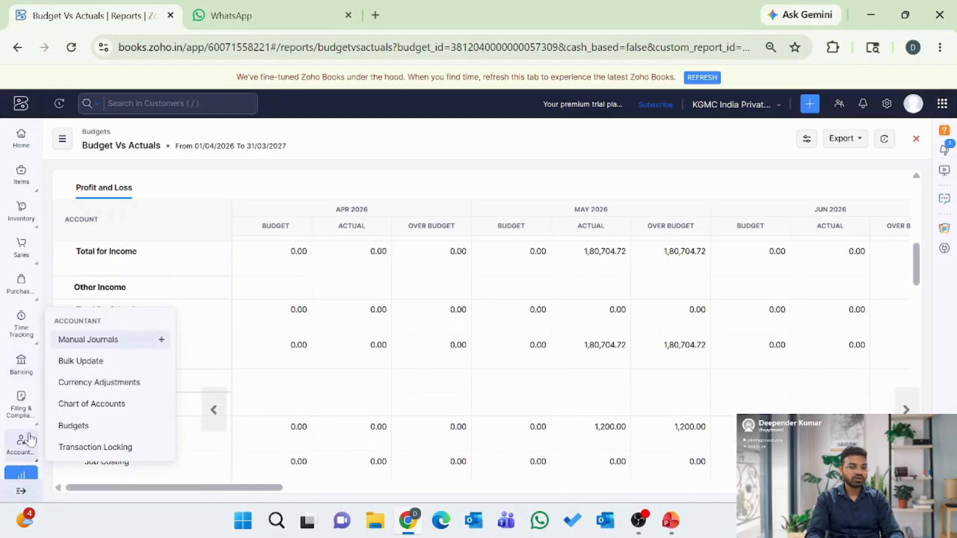
pyautogui.scroll(-2, 27, 441)
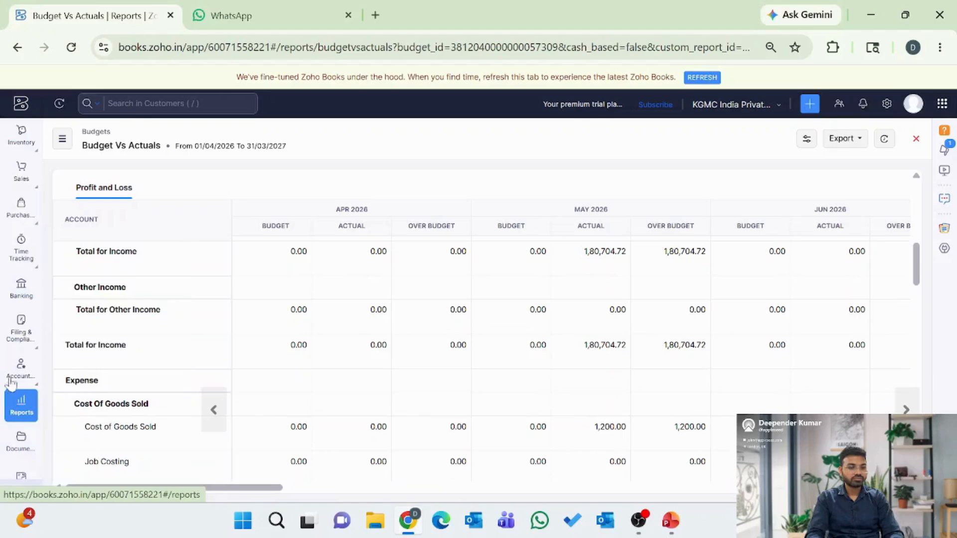
pyautogui.click(13, 381)
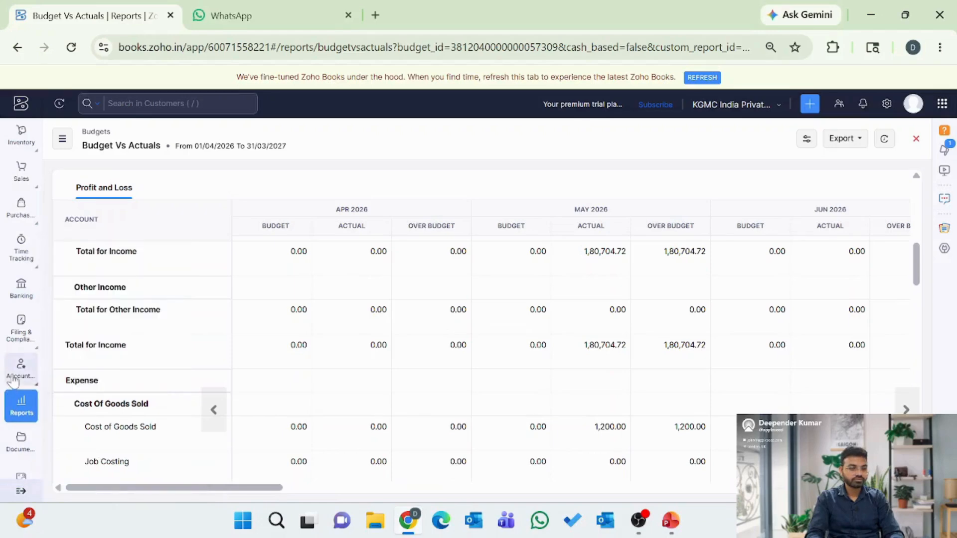
pyautogui.click(13, 382)
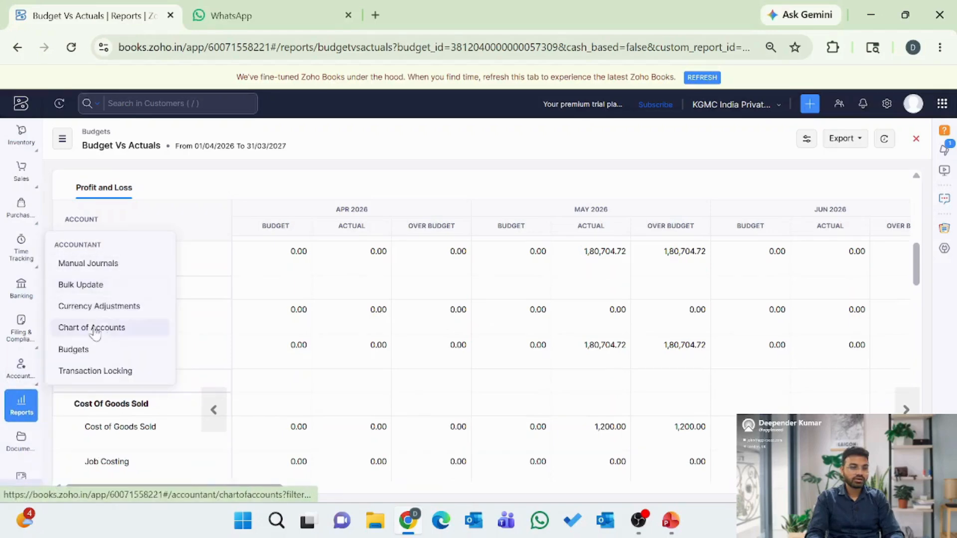
pyautogui.click(94, 266)
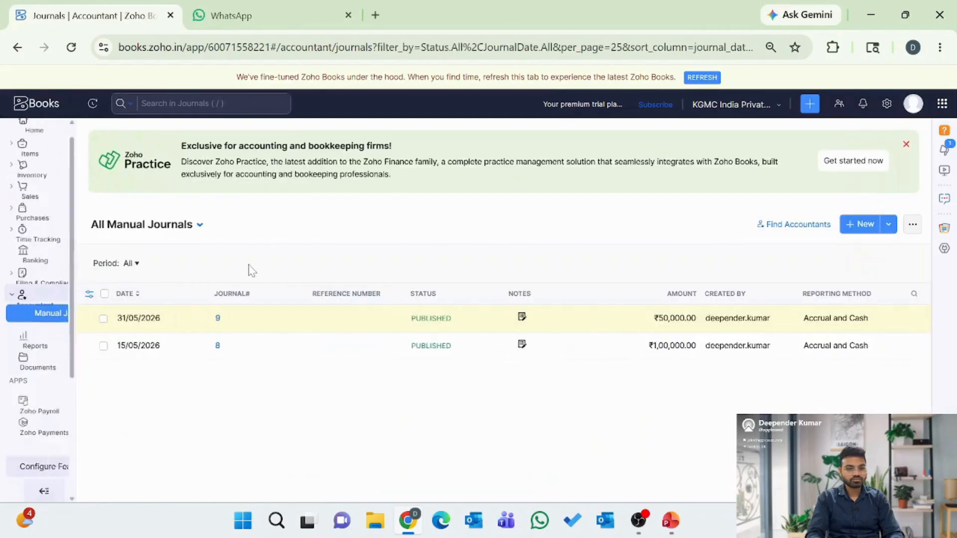
pyautogui.click(862, 224)
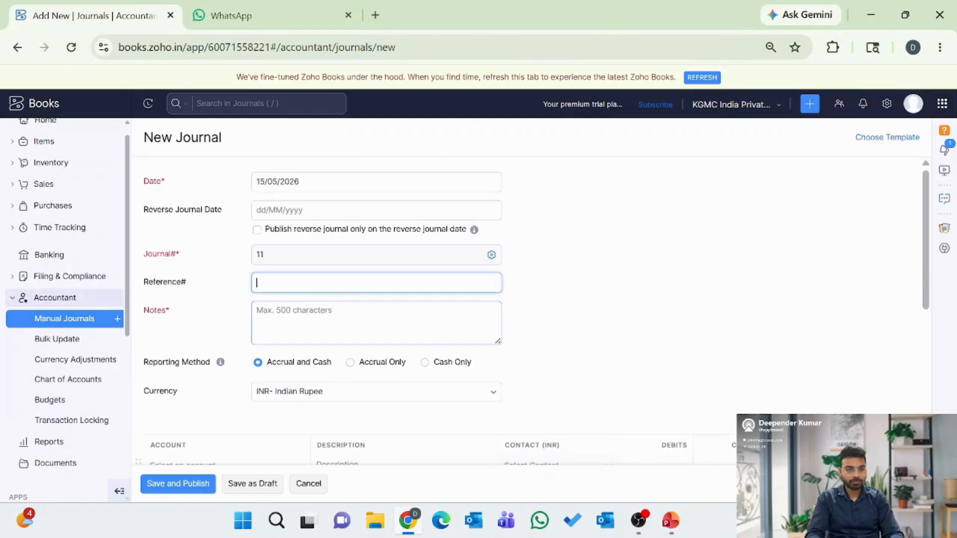
pyautogui.scroll(-1, 343, 340)
pyautogui.click(343, 289)
pyautogui.write('Budget')
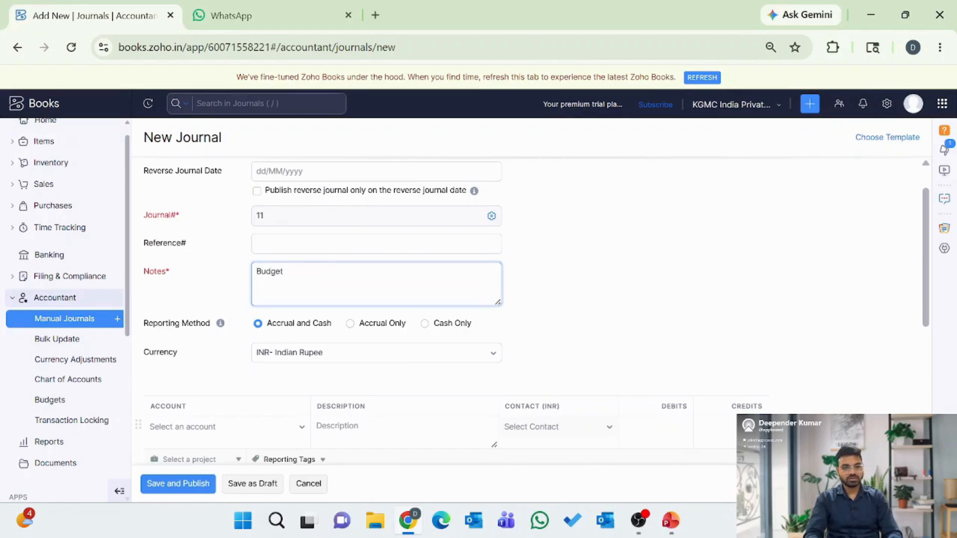
# Step: Select Rent Expense as the account of the first journal line
pyautogui.scroll(-3, 352, 289)
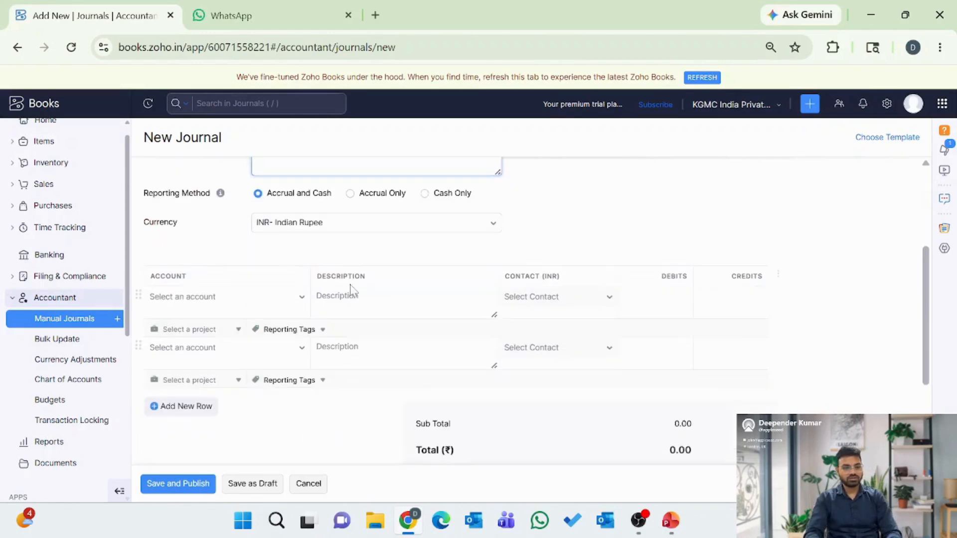
pyautogui.click(204, 310)
pyautogui.write('rent')
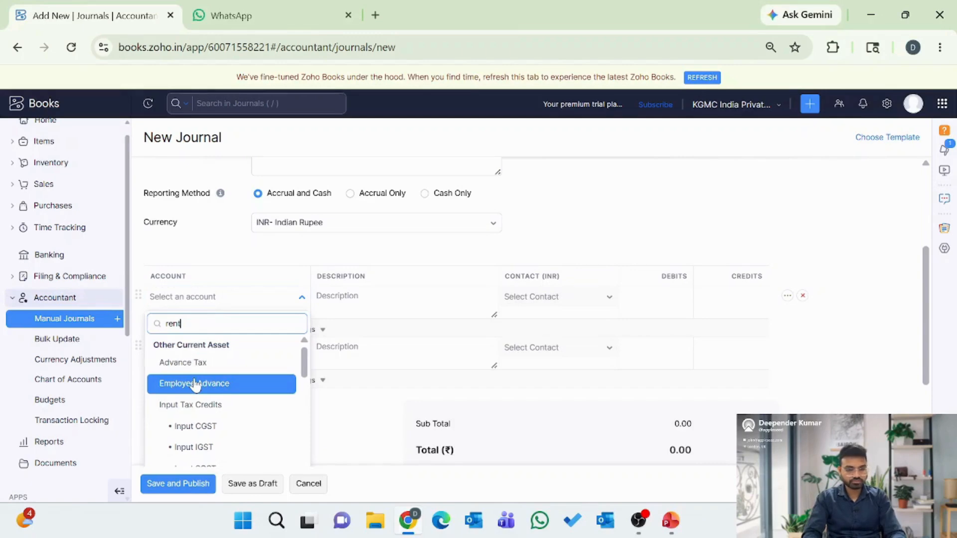
pyautogui.write(' e')
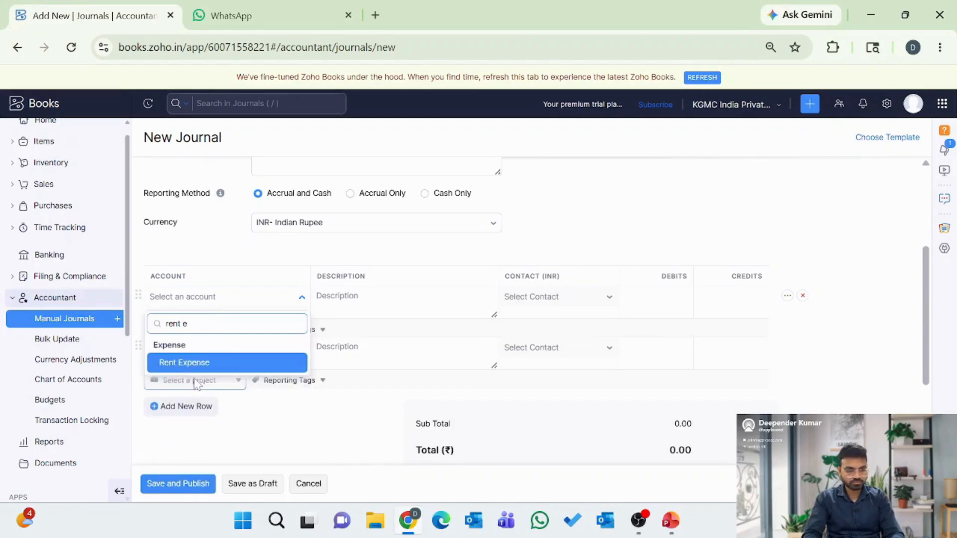
pyautogui.click(198, 367)
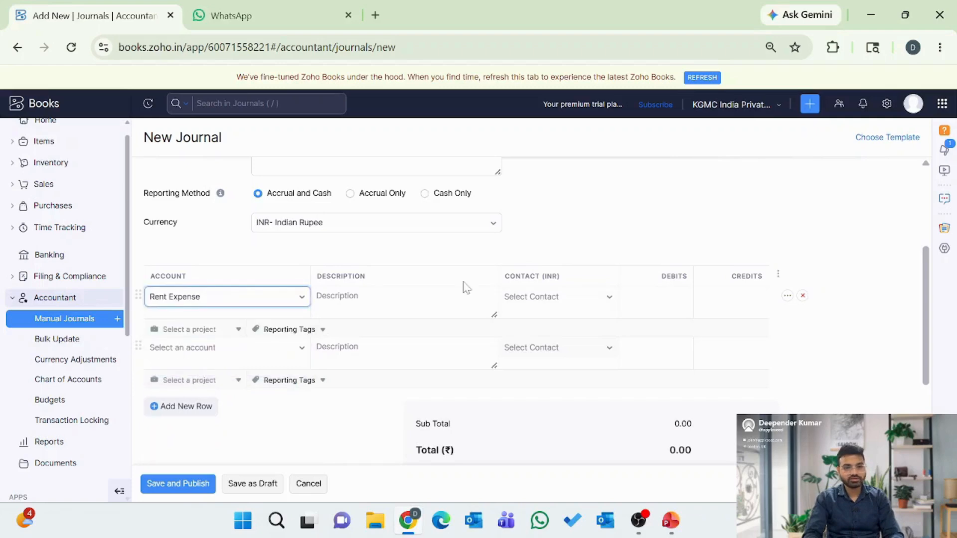
# Step: Set the debit of the Rent Expense line to 180000, leaving its contact empty
pyautogui.click(559, 306)
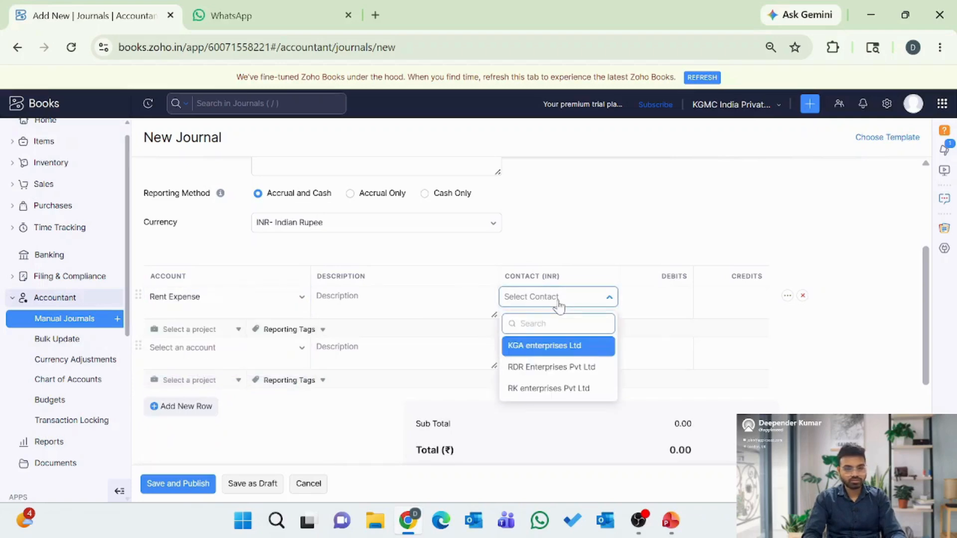
pyautogui.click(559, 305)
pyautogui.click(656, 297)
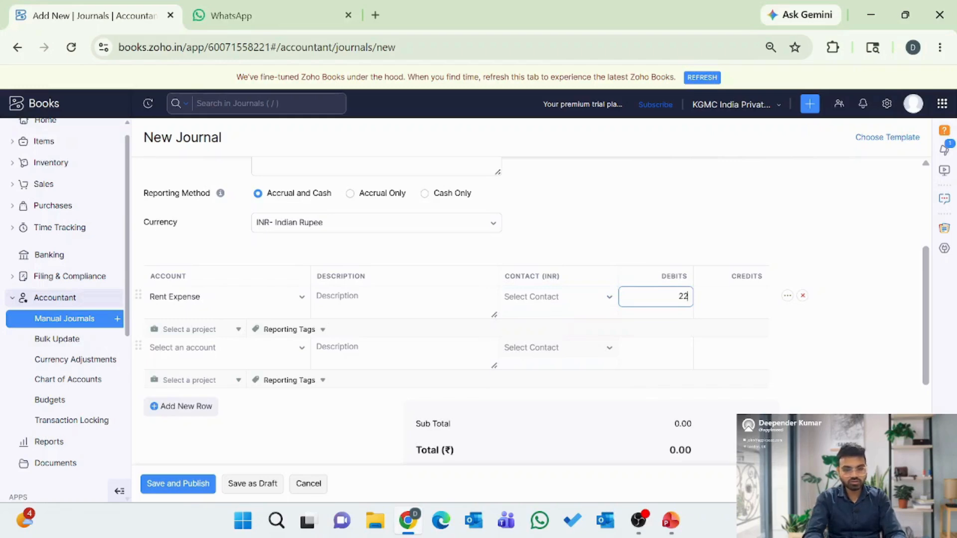
pyautogui.write('22000')
pyautogui.press('BackSpace')
pyautogui.press('BackSpace')
pyautogui.press('BackSpace')
pyautogui.press('BackSpace')
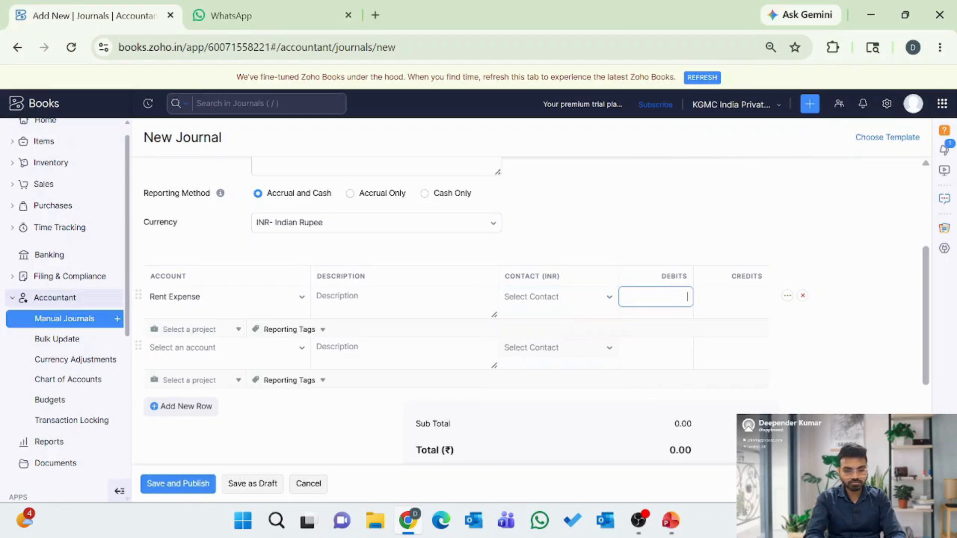
pyautogui.write('000')
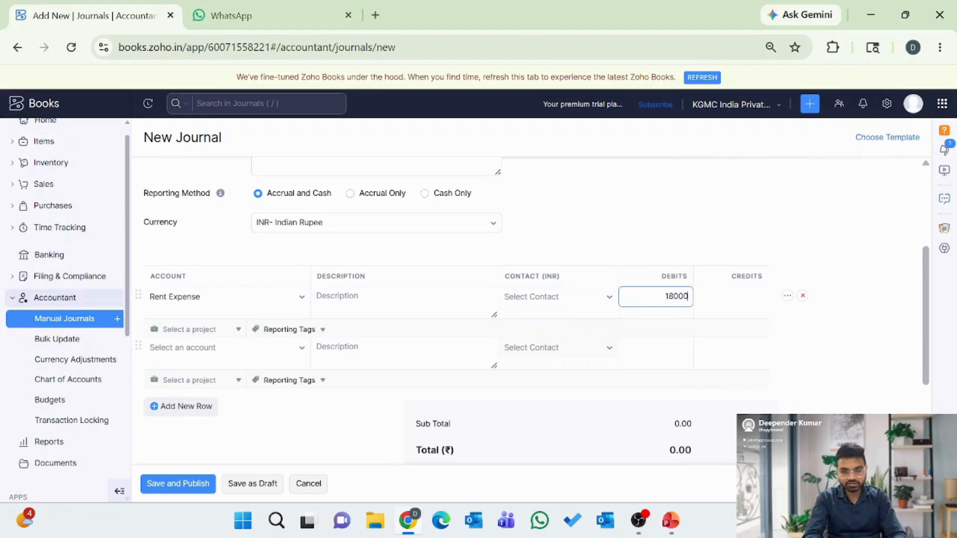
pyautogui.write('0')
# Step: Fill the second journal line with the Other Expenses account and a debit of 150000
pyautogui.click(186, 353)
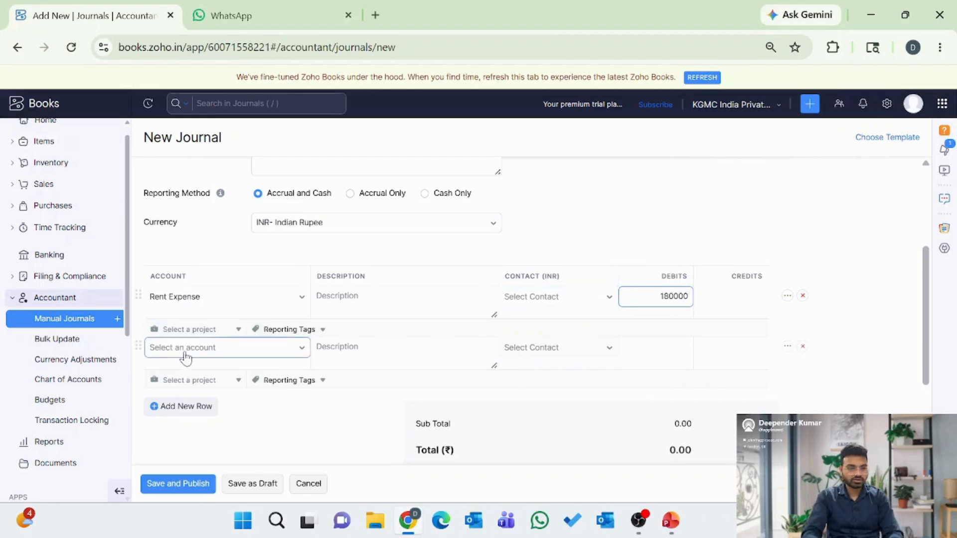
pyautogui.click(183, 353)
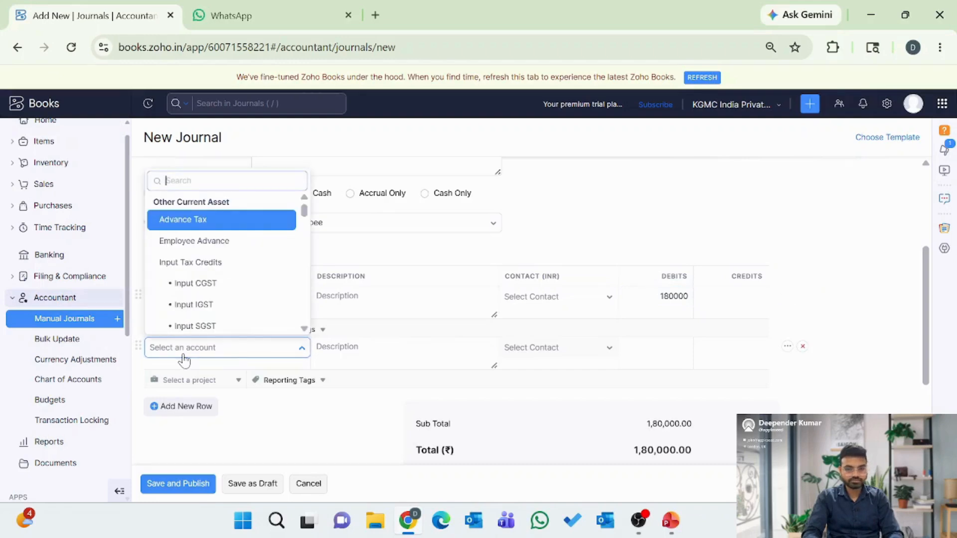
pyautogui.write('dther ex')
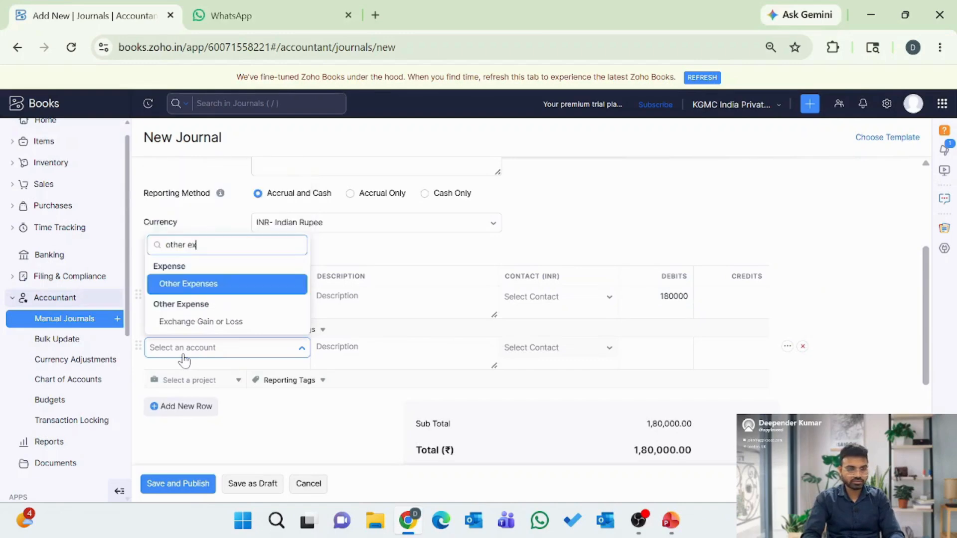
pyautogui.click(196, 283)
pyautogui.click(656, 348)
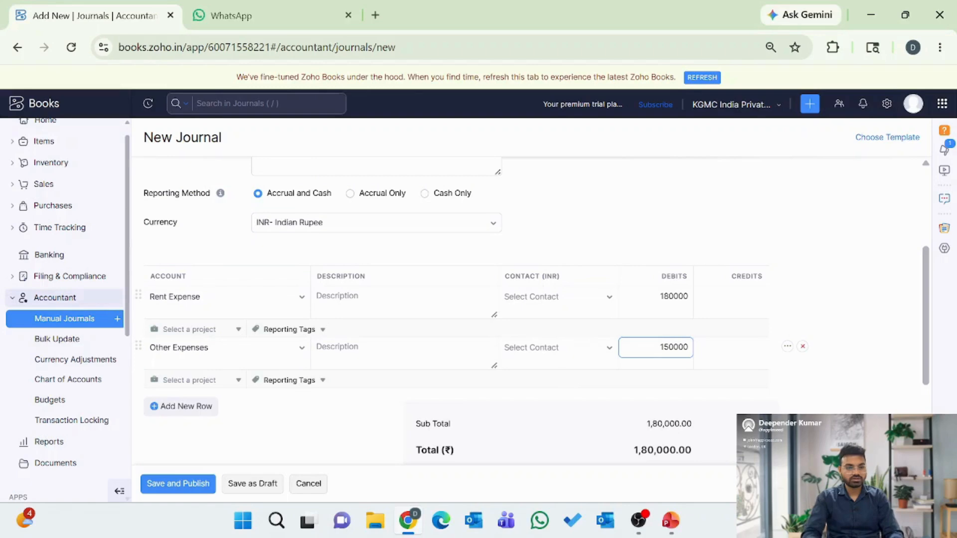
# Step: Add a third journal line for the HDFC Bank account with a credit of 330000
pyautogui.click(179, 411)
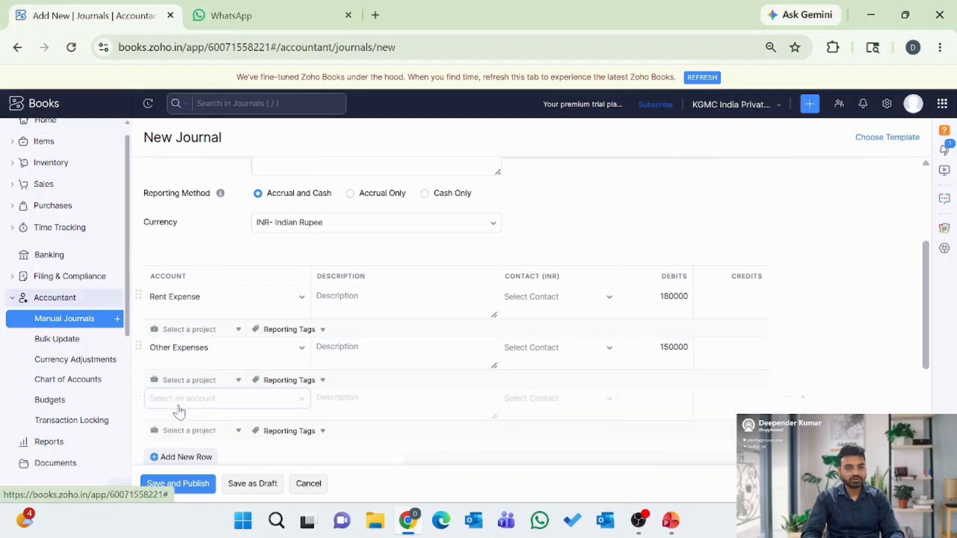
pyautogui.click(184, 410)
pyautogui.write('bank')
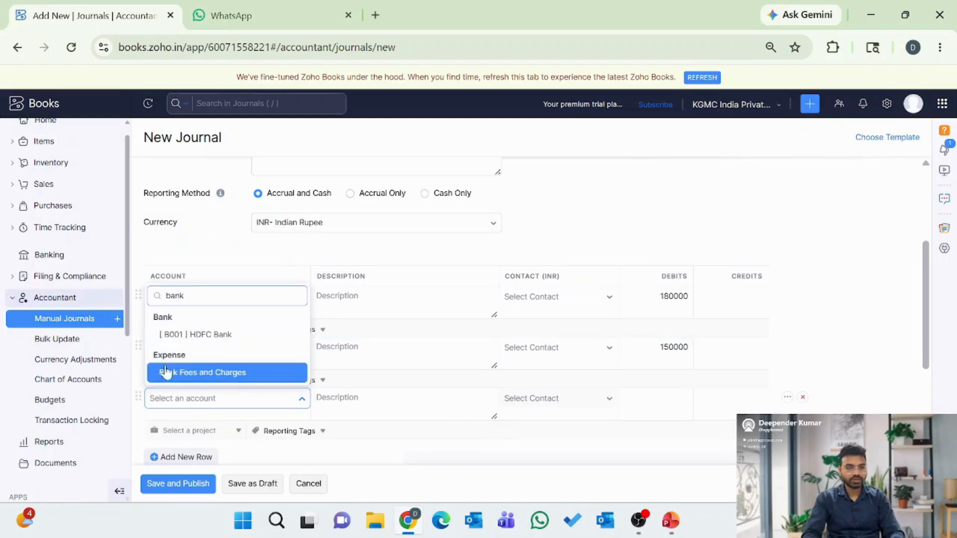
pyautogui.click(200, 334)
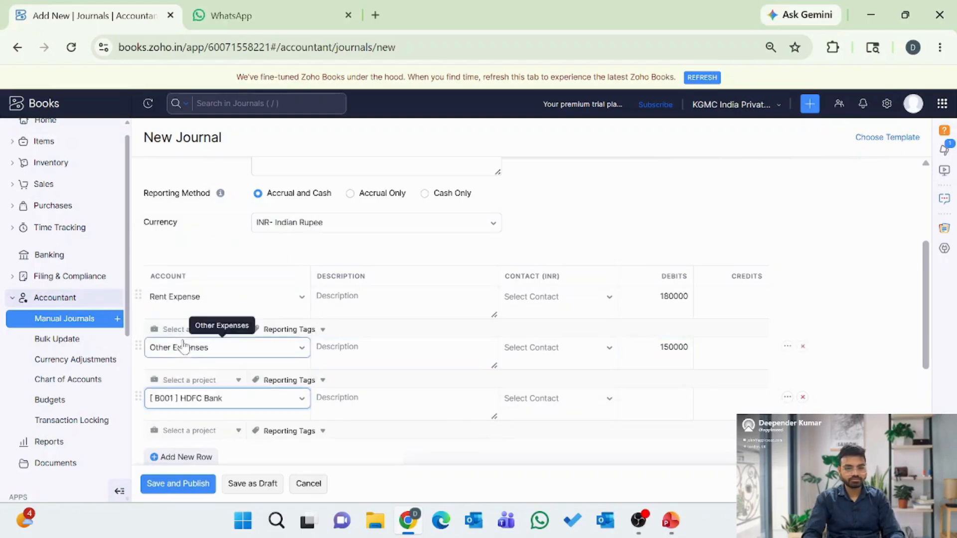
pyautogui.click(731, 399)
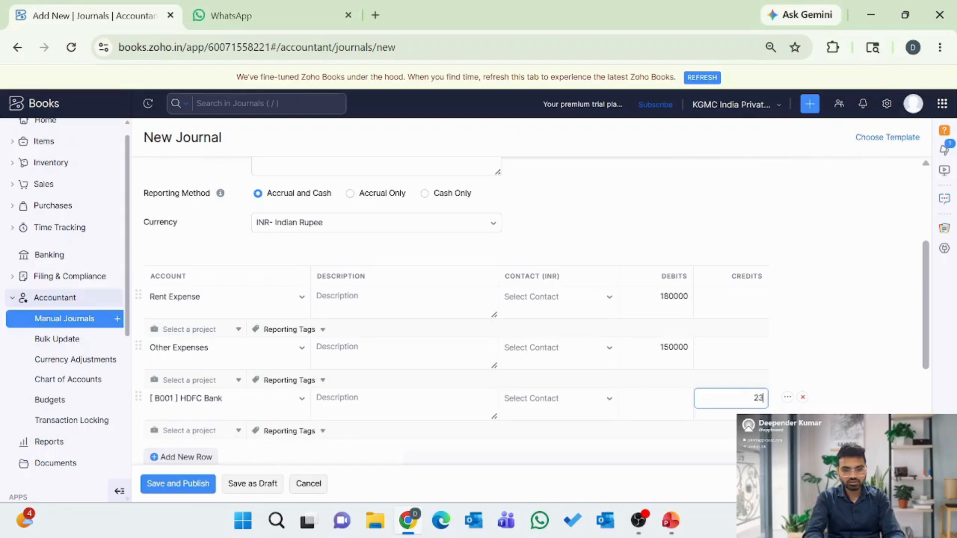
pyautogui.press('BackSpace')
pyautogui.press('BackSpace')
pyautogui.write('330000')
pyautogui.click(656, 441)
# Step: Save and publish the journal, and review its posted debit and credit lines
pyautogui.scroll(-4, 659, 445)
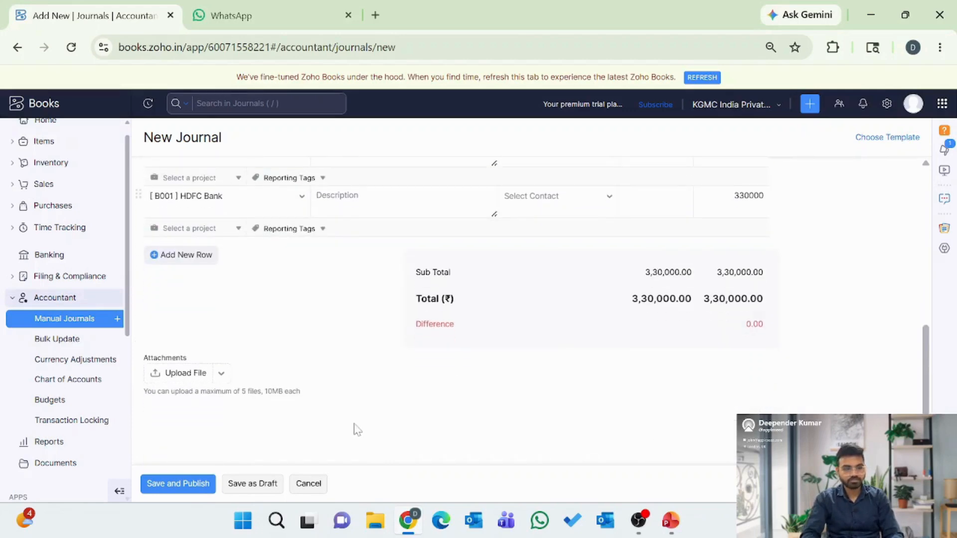
pyautogui.click(192, 484)
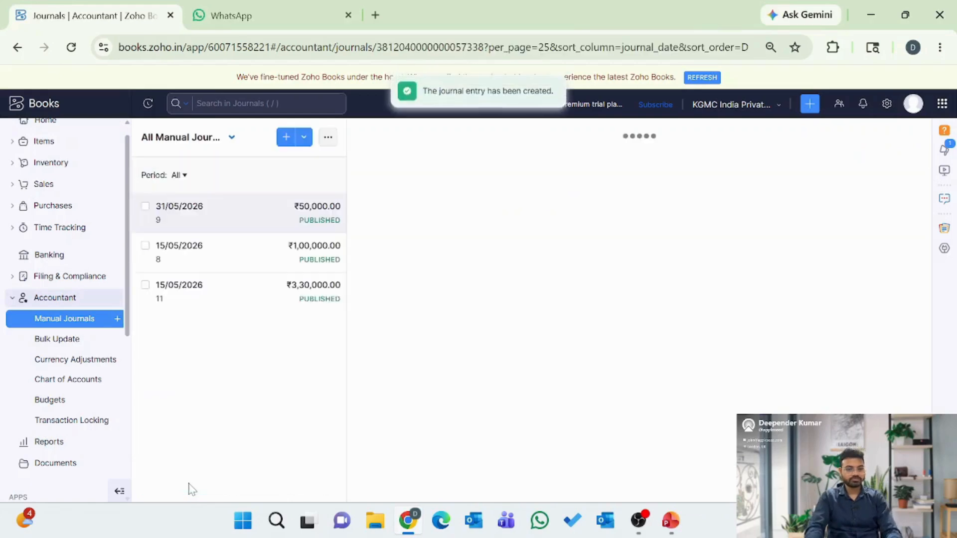
pyautogui.scroll(-3, 495, 423)
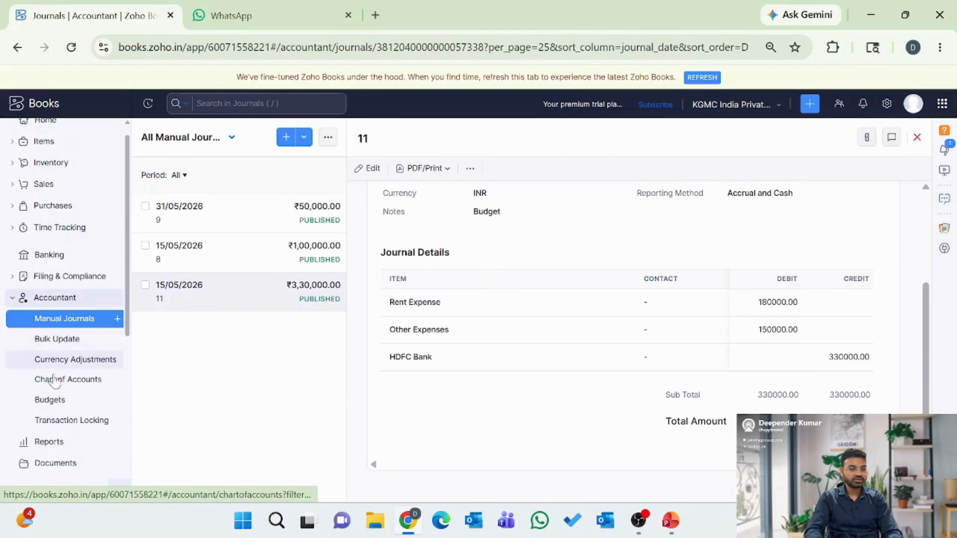
# Step: Open the Budget Vs Actuals report of the Expense budget and examine the May 2026 figures for Rent Expense, Other Expenses and total expense
pyautogui.click(50, 401)
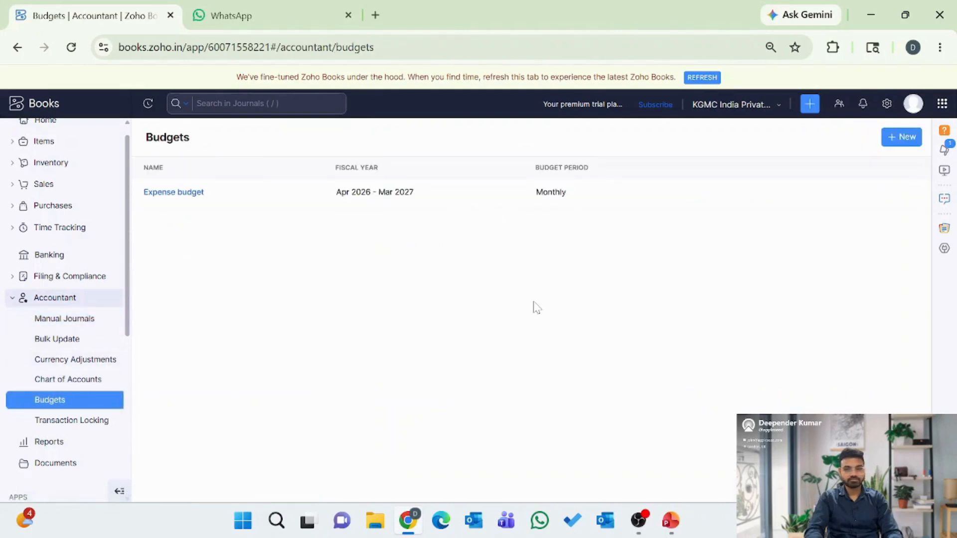
pyautogui.click(172, 194)
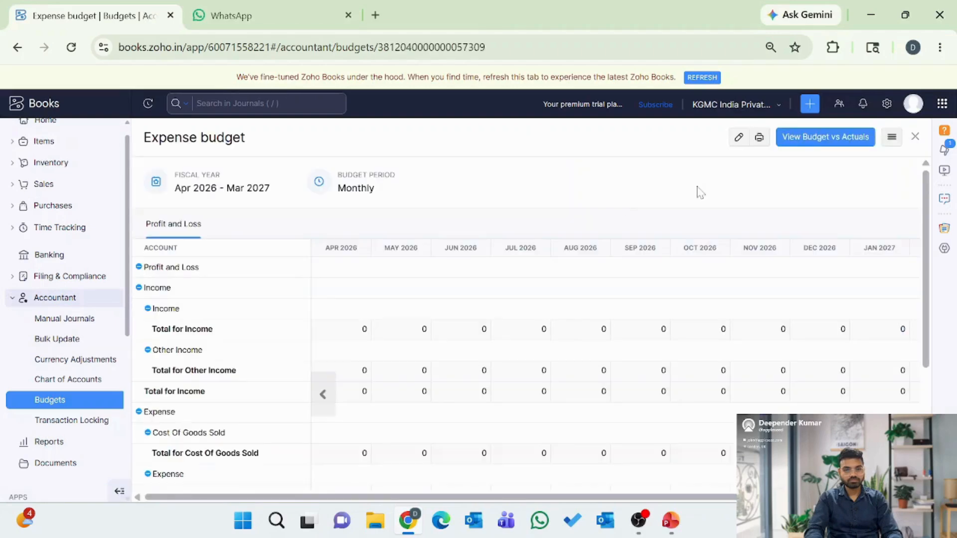
pyautogui.click(810, 145)
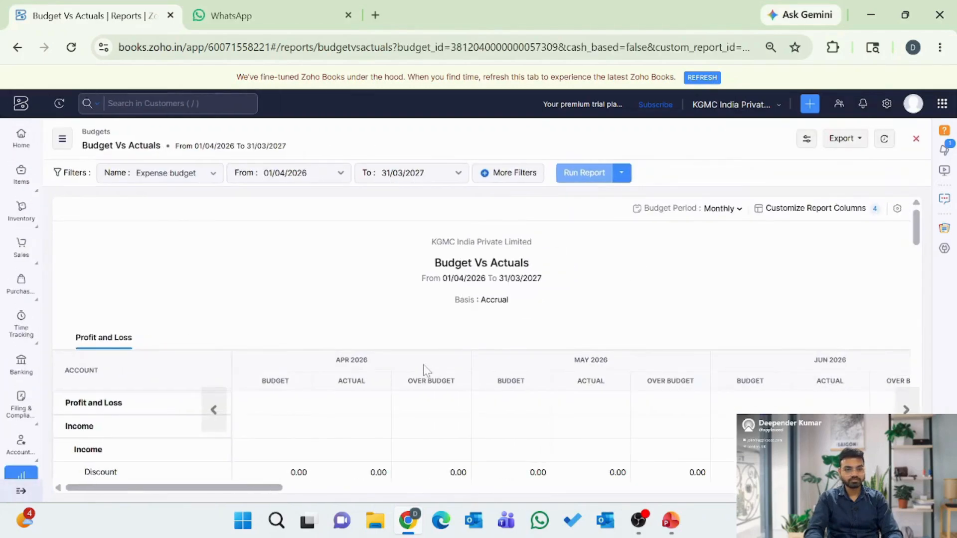
pyautogui.scroll(-5, 423, 369)
pyautogui.scroll(-15, 426, 370)
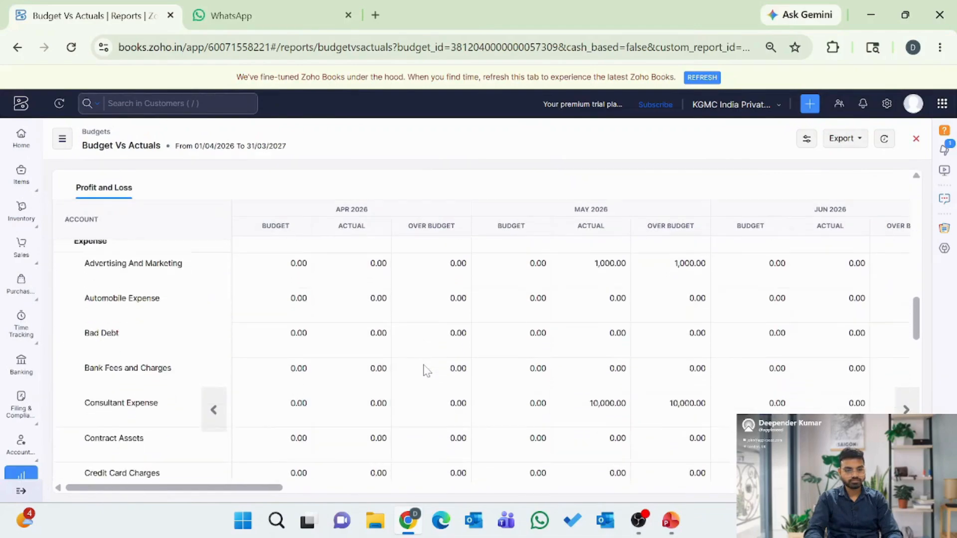
pyautogui.scroll(3, 425, 370)
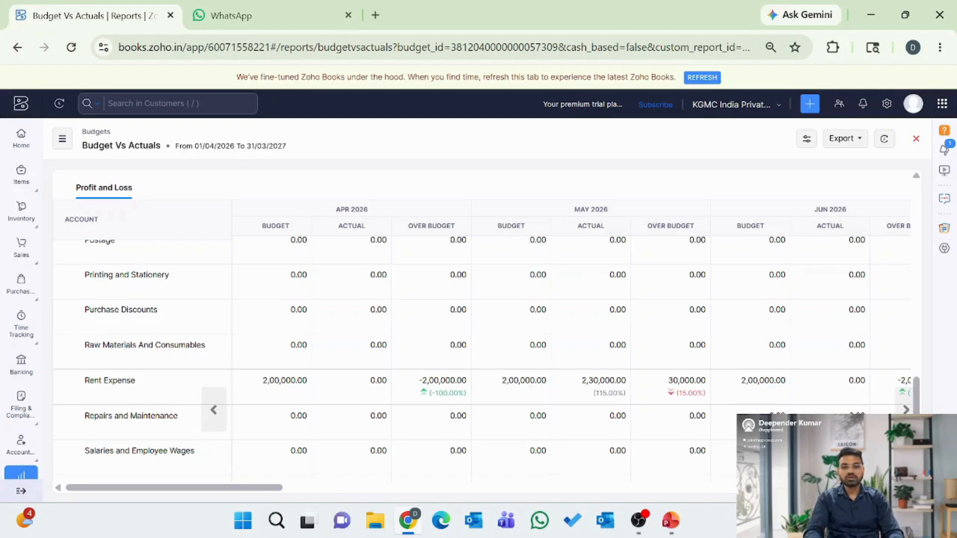
pyautogui.scroll(-5, 686, 397)
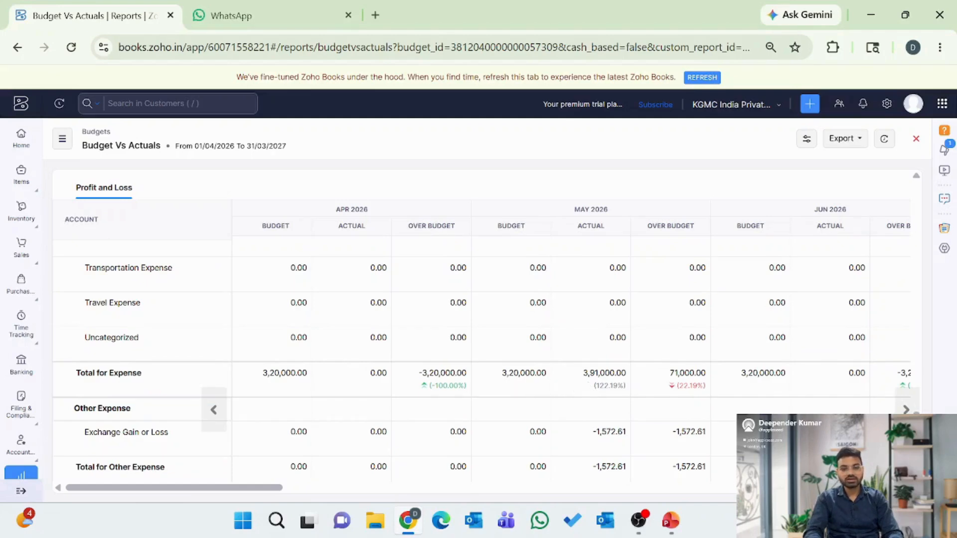
pyautogui.scroll(5, 591, 382)
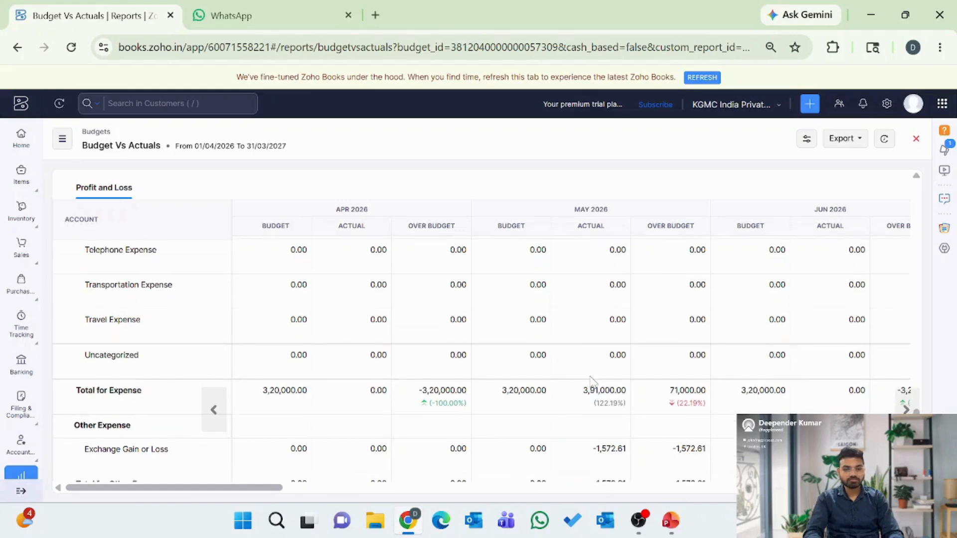
pyautogui.scroll(5, 592, 382)
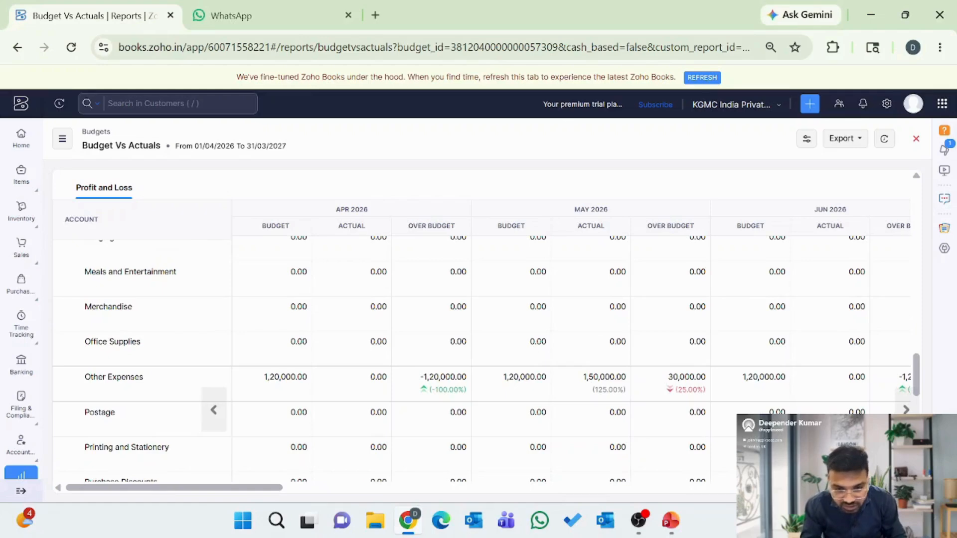
# Step: Examine the report's income and cost of goods sold accounts, and recheck the Rent Expense and Other Expenses variances for May 2026
pyautogui.scroll(10, 528, 392)
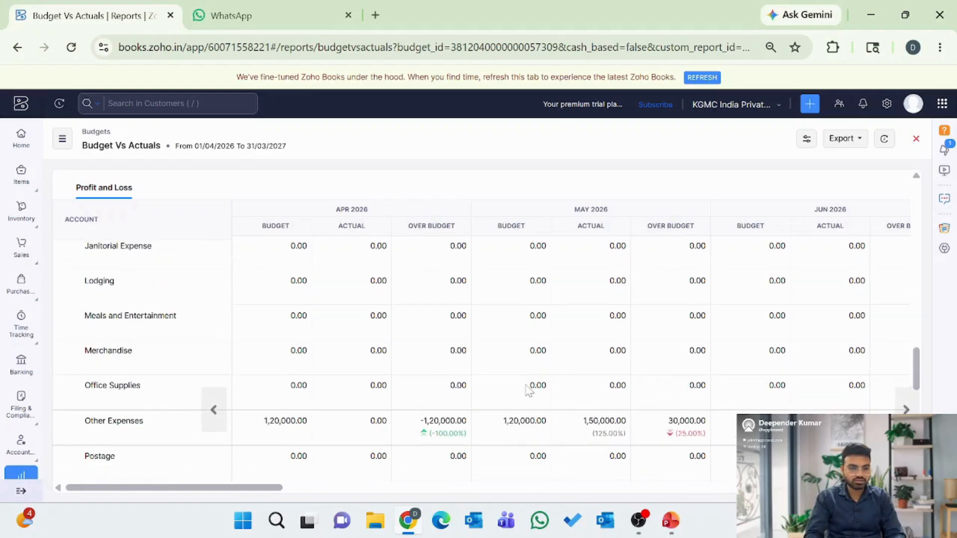
pyautogui.scroll(10, 528, 392)
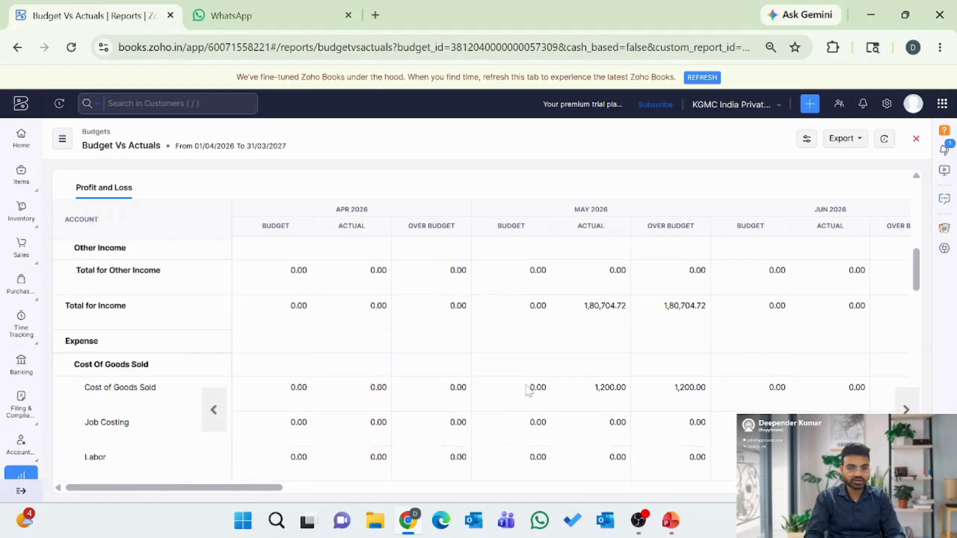
pyautogui.scroll(-3, 529, 391)
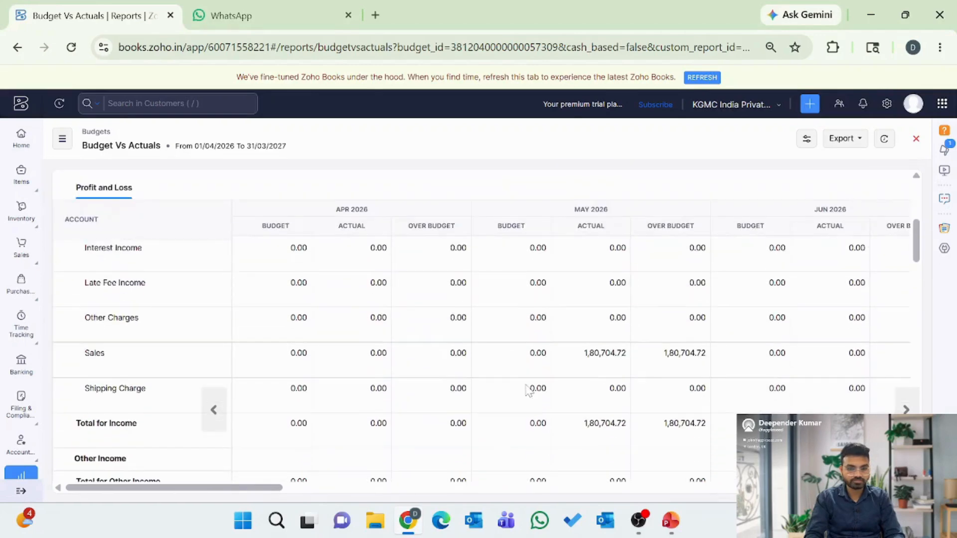
pyautogui.scroll(-8, 551, 362)
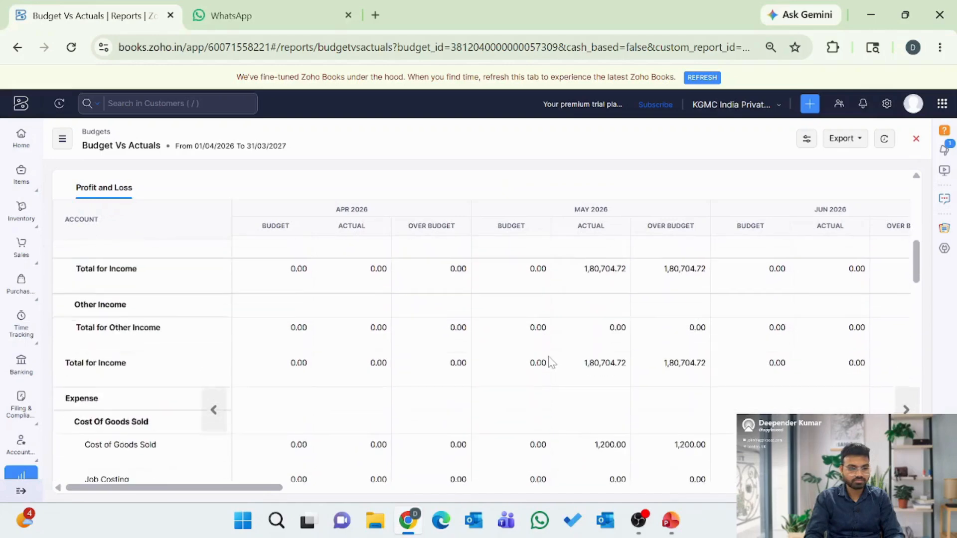
pyautogui.scroll(-5, 550, 361)
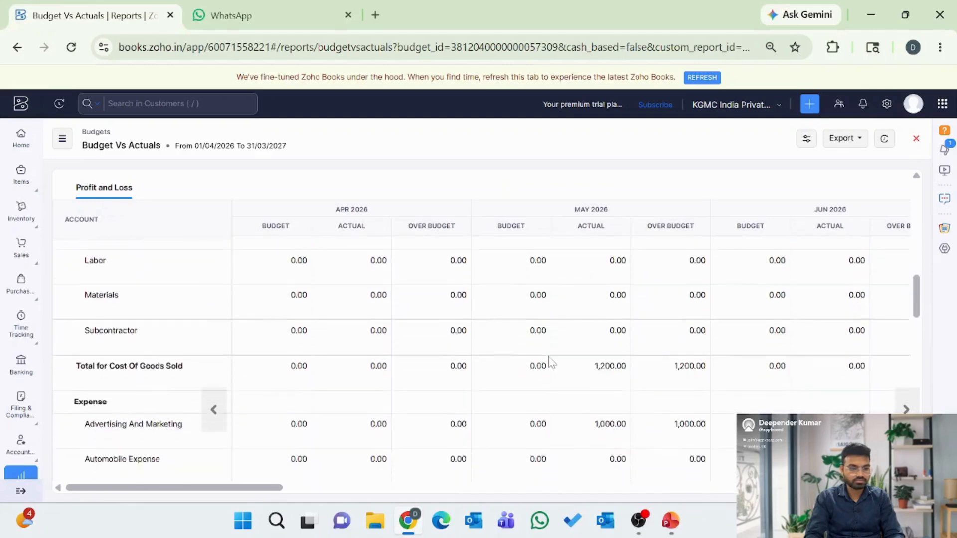
pyautogui.scroll(-8, 551, 361)
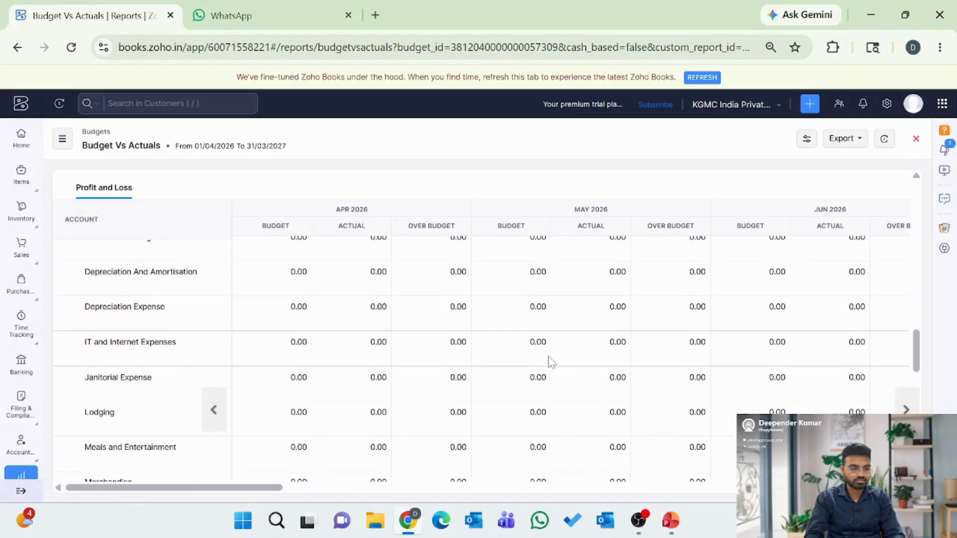
pyautogui.scroll(-1, 551, 361)
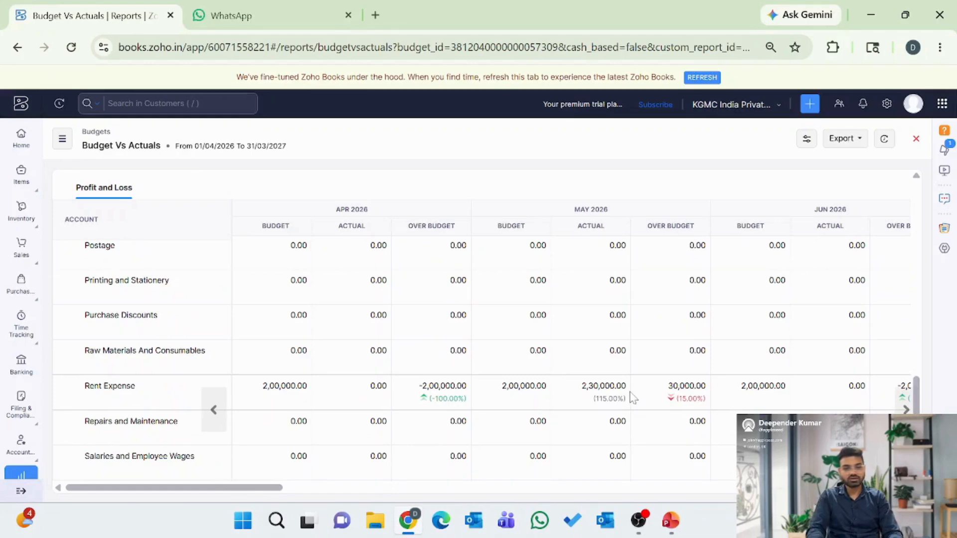
pyautogui.scroll(5, 631, 397)
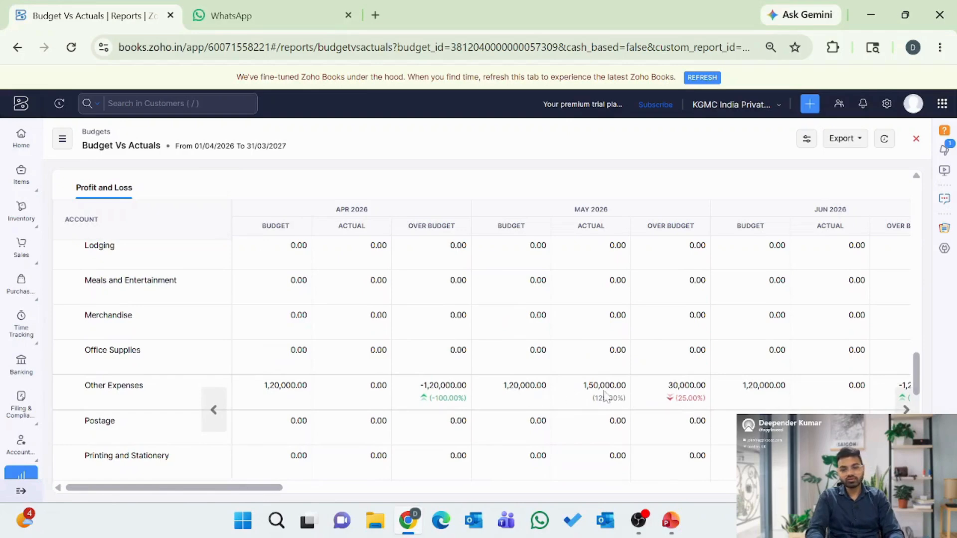
# Step: Examine the May 2026 budget, actual and over-budget figures for Rent Expense and the report's expense and profit and loss totals
pyautogui.scroll(-1, 605, 395)
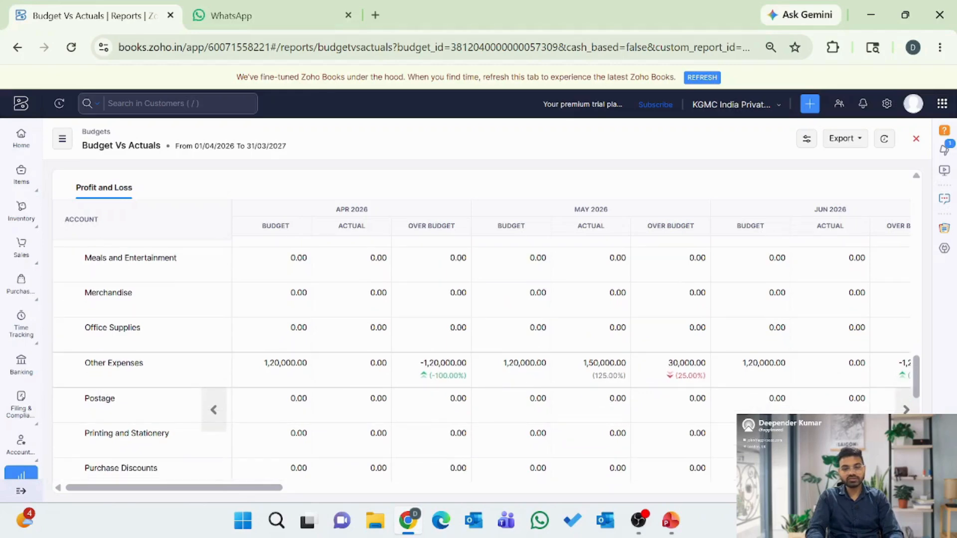
pyautogui.scroll(-3, 605, 384)
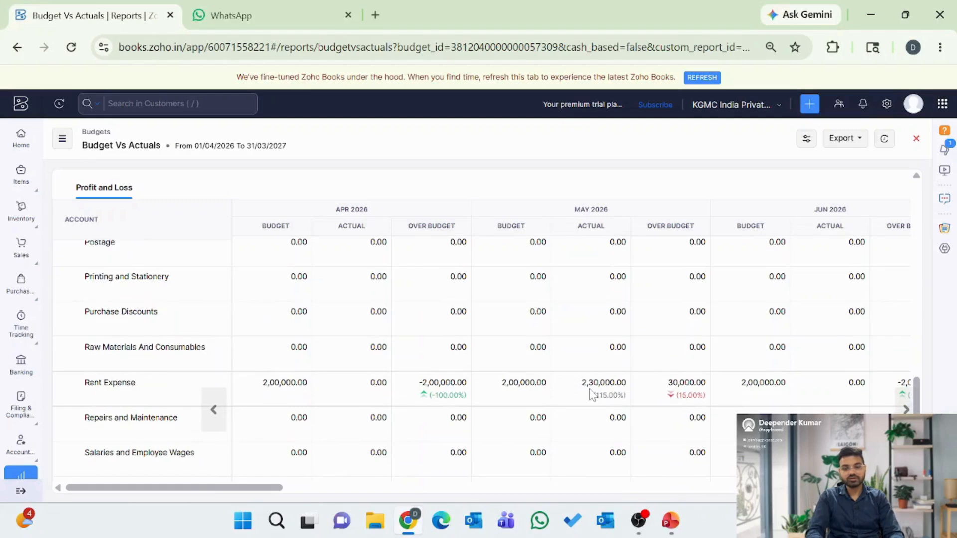
pyautogui.scroll(-7, 585, 392)
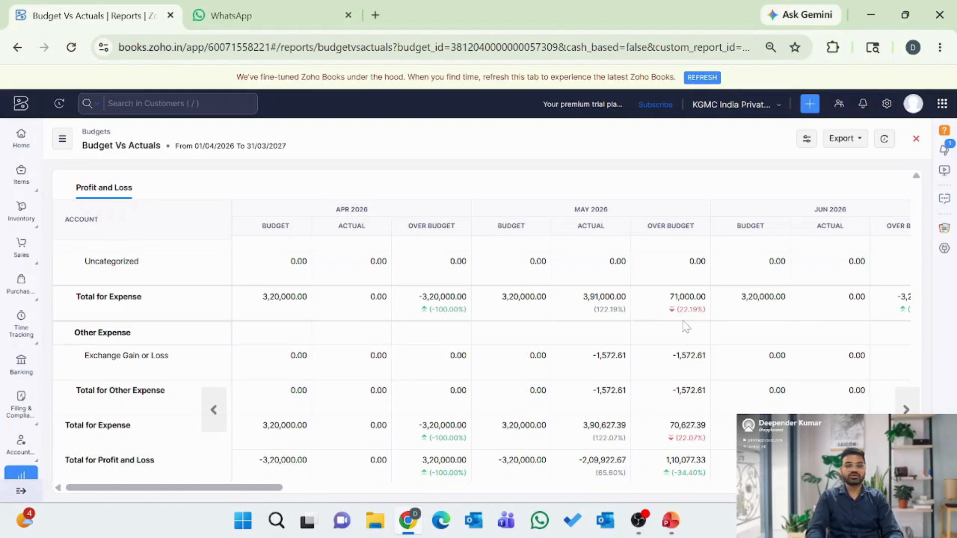
pyautogui.scroll(5, 686, 327)
pyautogui.scroll(10, 686, 327)
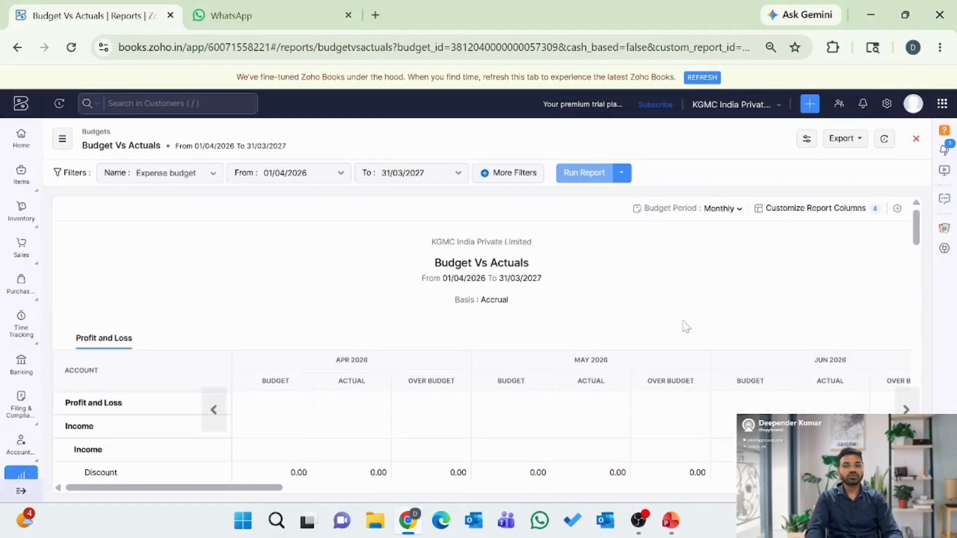
# Step: Switch to the presentation, advance to the Inventory Adjustment slide to read it, and return to Zoho Books
pyautogui.hotkey('alt', 'Tab')
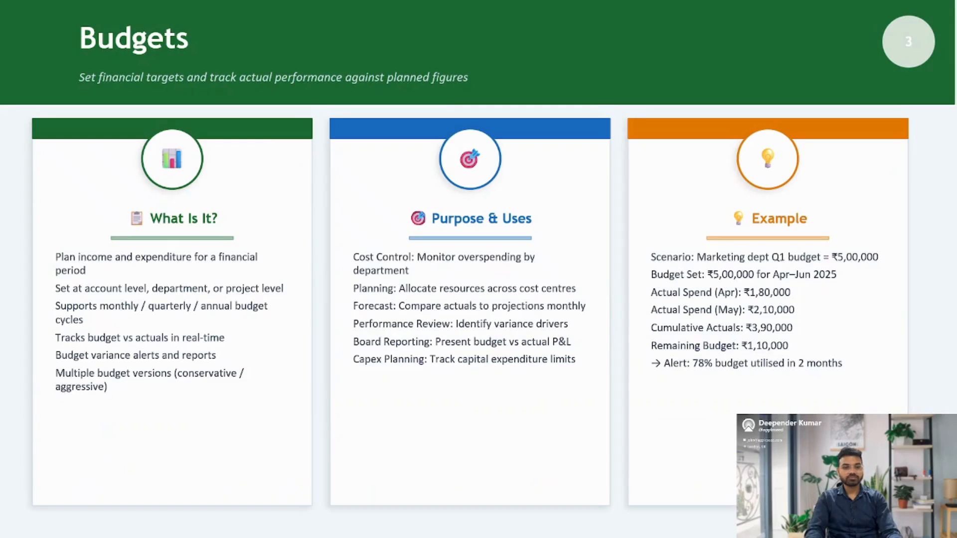
pyautogui.press('Right')
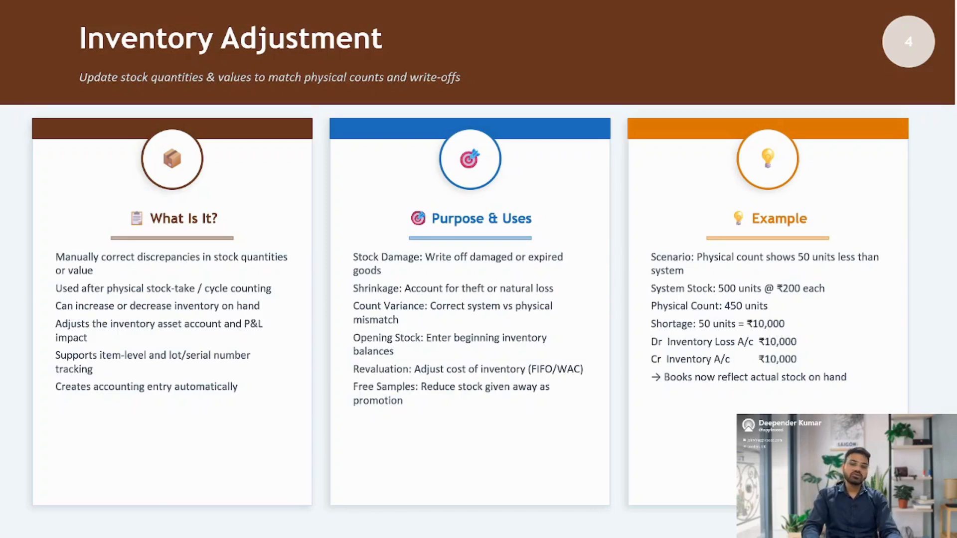
pyautogui.hotkey('alt', 'Tab')
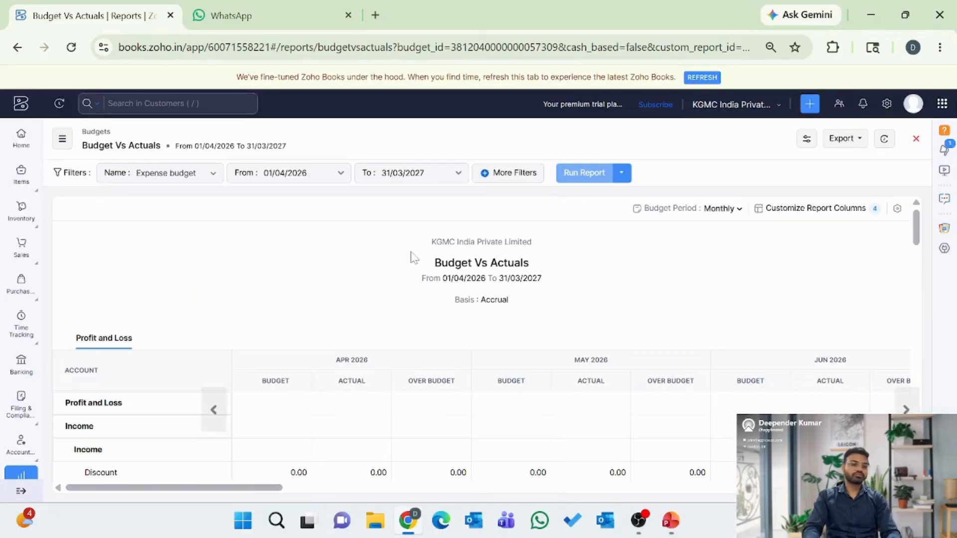
# Step: Create a new purchase bill for the vendor KGA enterprises Ltd
pyautogui.moveTo(17, 231)
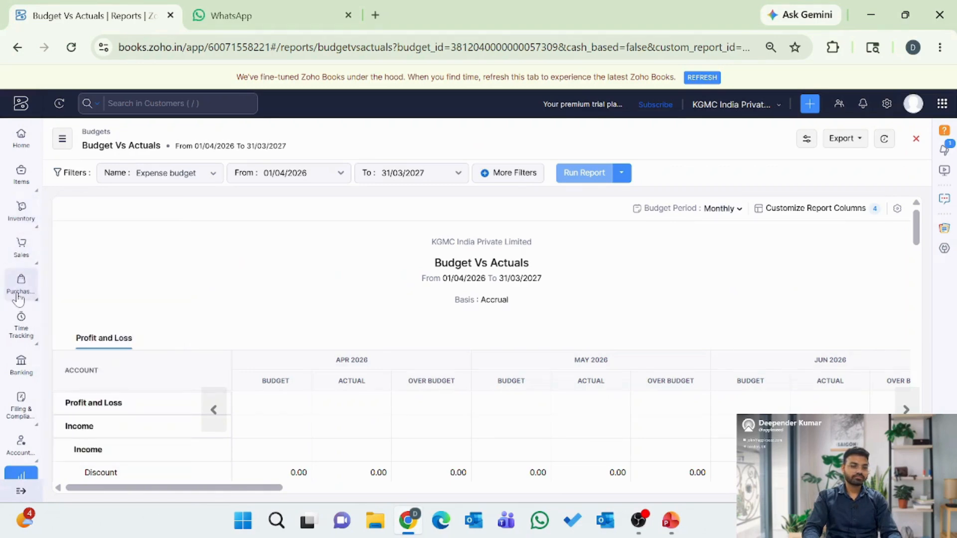
pyautogui.click(22, 491)
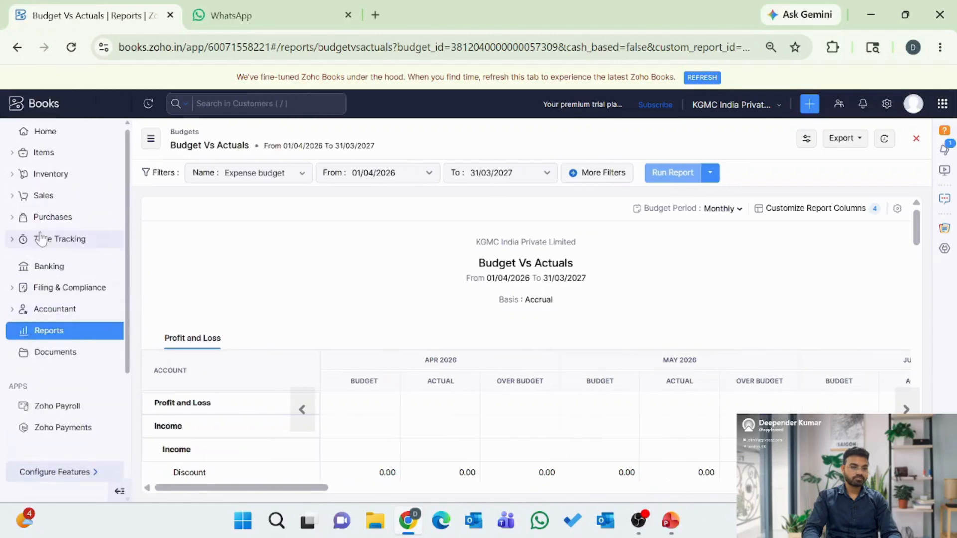
pyautogui.click(53, 218)
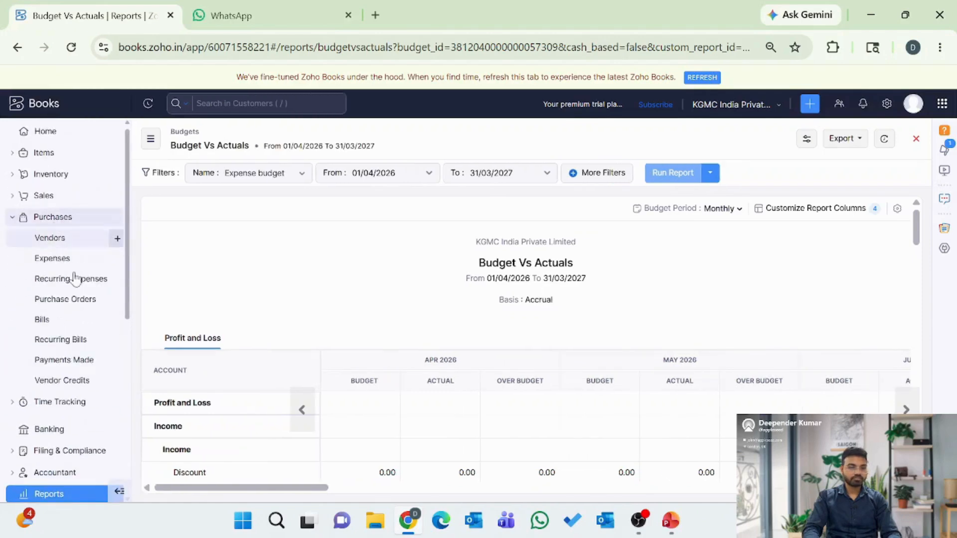
pyautogui.click(60, 323)
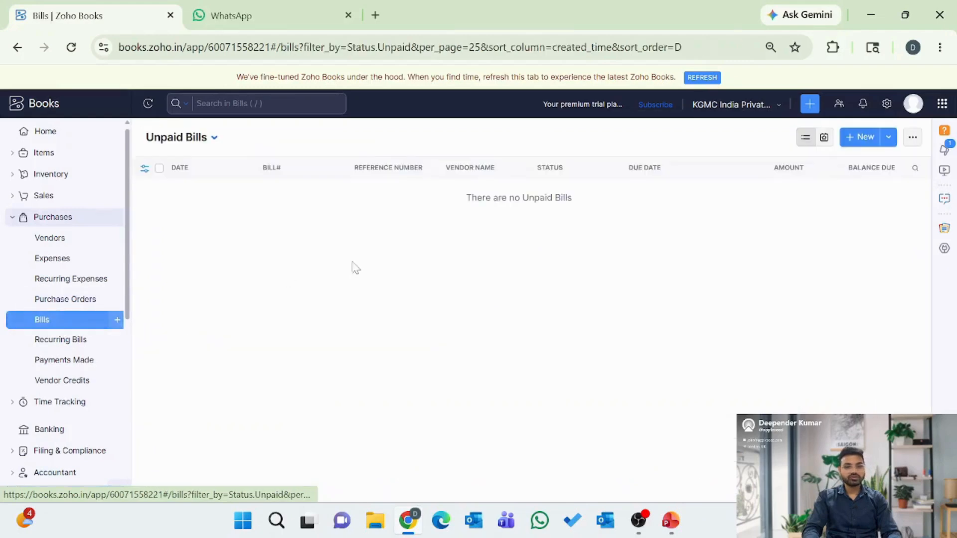
pyautogui.click(866, 142)
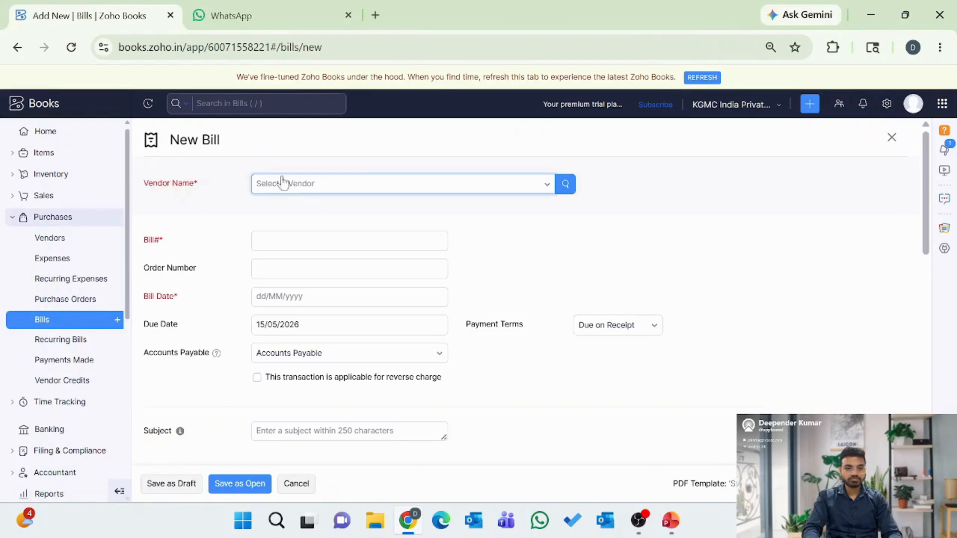
pyautogui.click(337, 191)
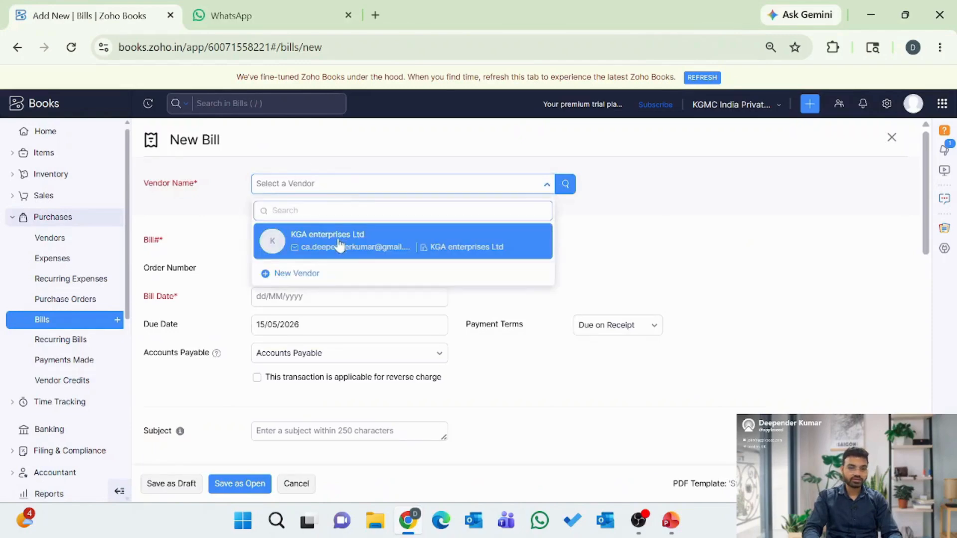
pyautogui.click(338, 246)
pyautogui.scroll(-2, 335, 312)
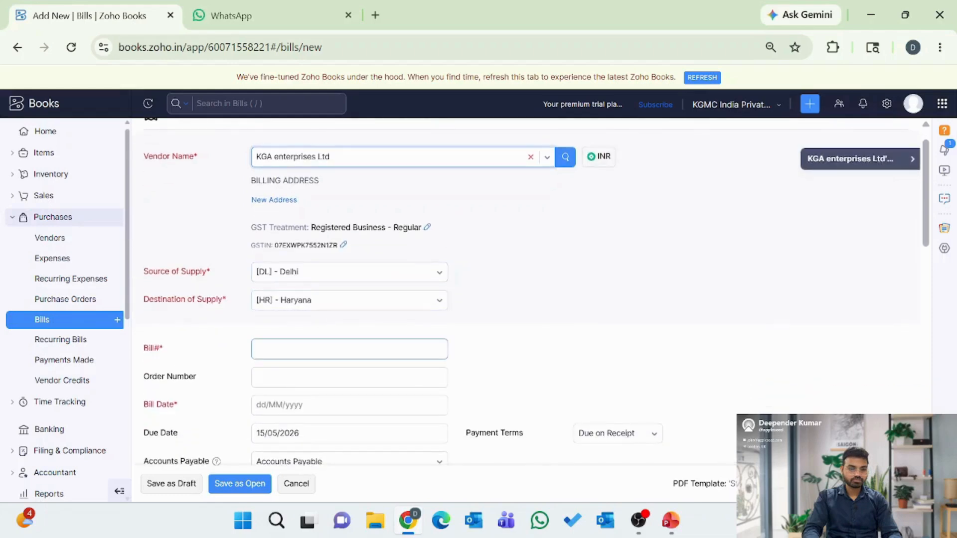
# Step: Set the bill number to 0122 and the bill date to 15/05/2026
pyautogui.click(285, 258)
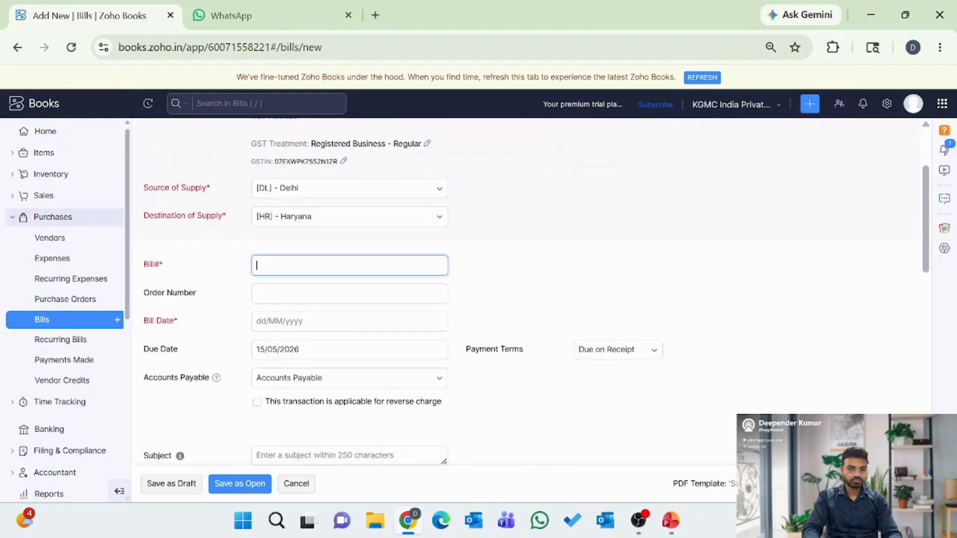
pyautogui.write('0122')
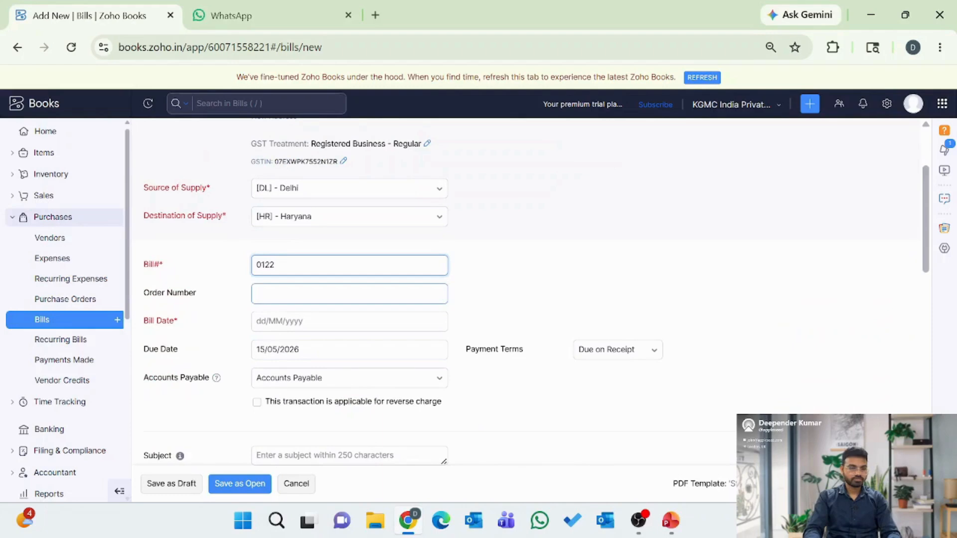
pyautogui.scroll(-1, 287, 291)
pyautogui.click(286, 271)
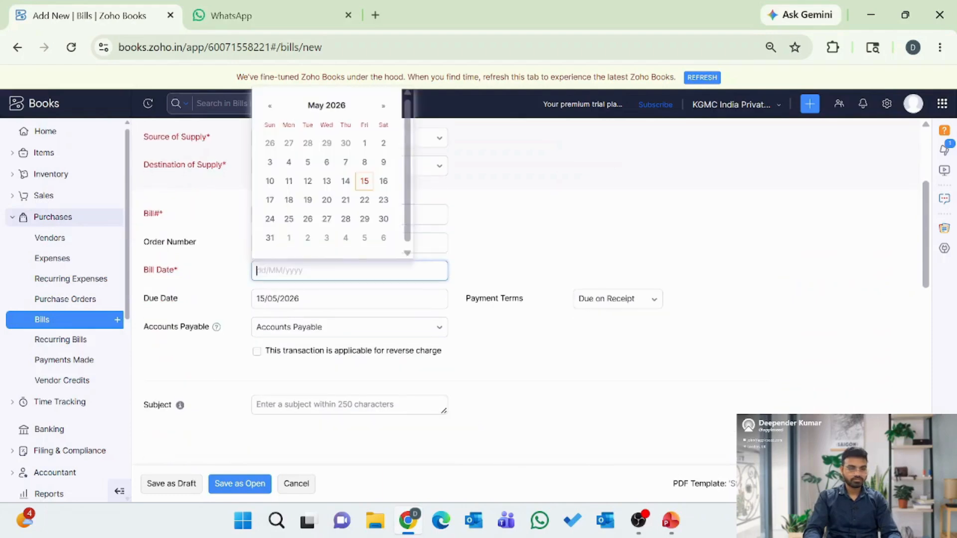
pyautogui.click(364, 182)
# Step: Add the ceiling fan to the bill's item table with a quantity of 3
pyautogui.scroll(-3, 284, 310)
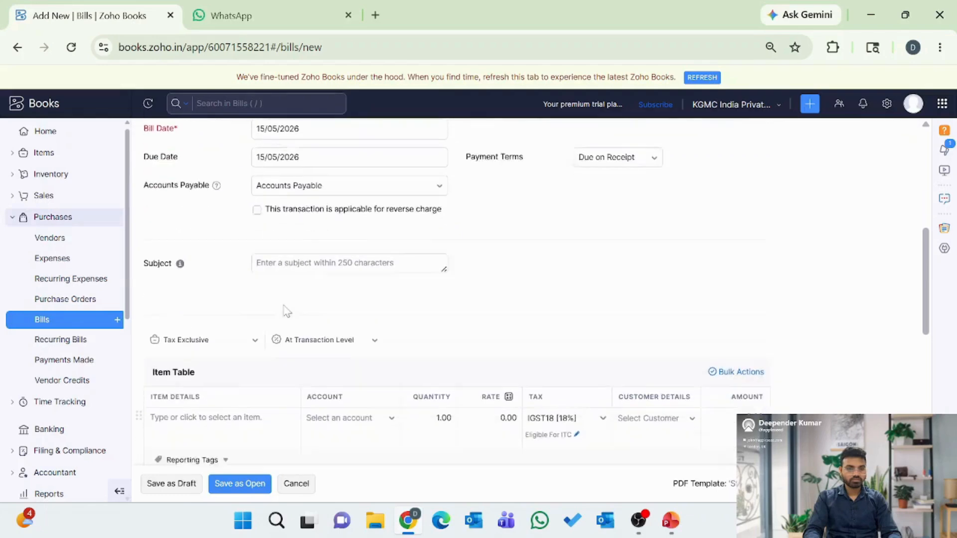
pyautogui.click(213, 391)
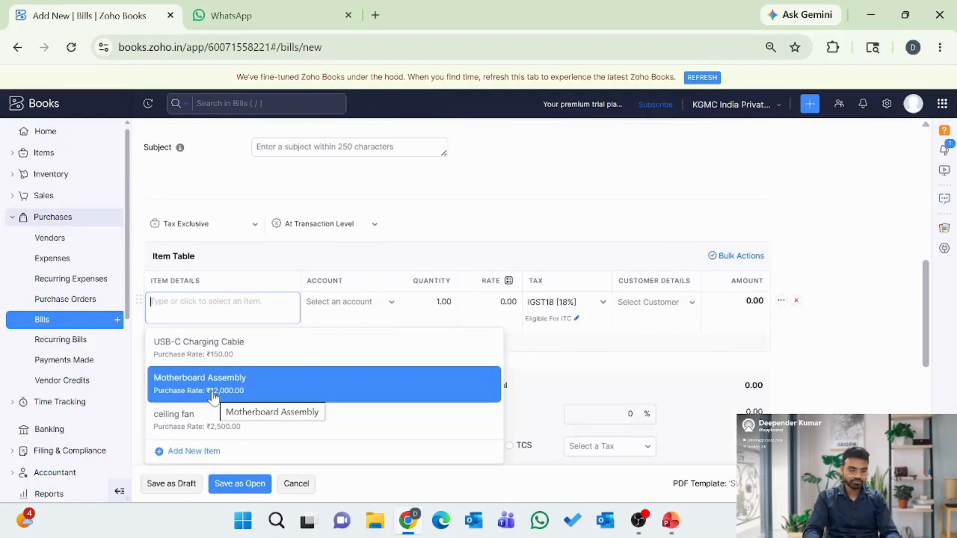
pyautogui.click(213, 418)
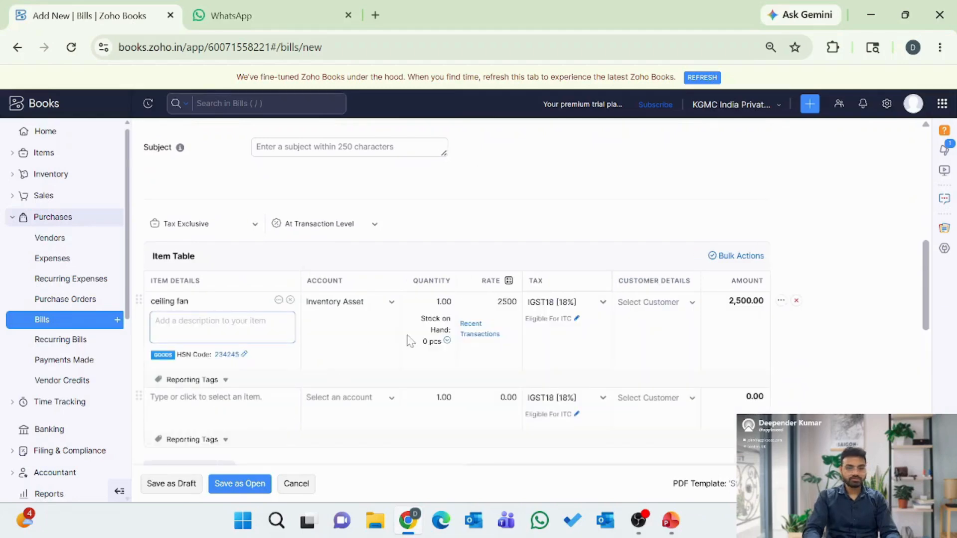
pyautogui.click(435, 301)
pyautogui.write('3')
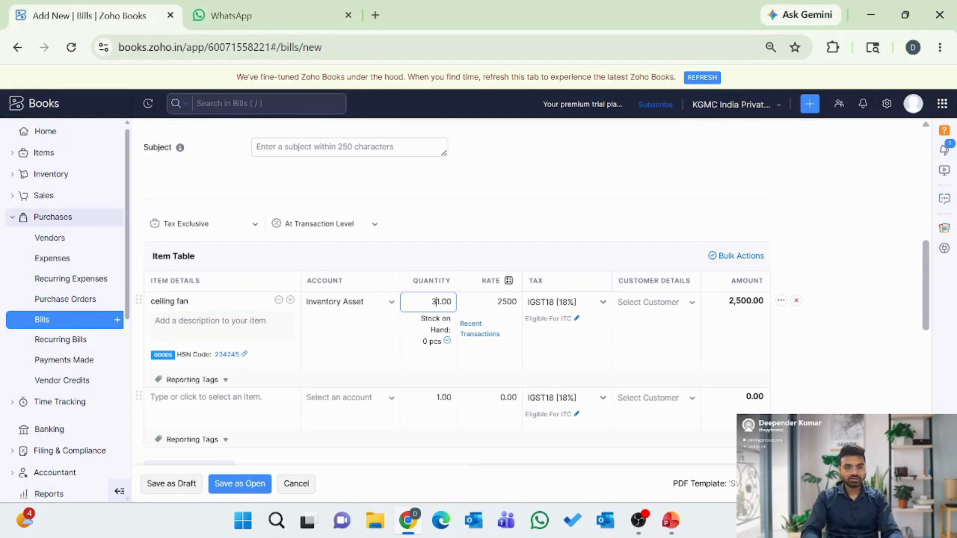
pyautogui.press('Delete')
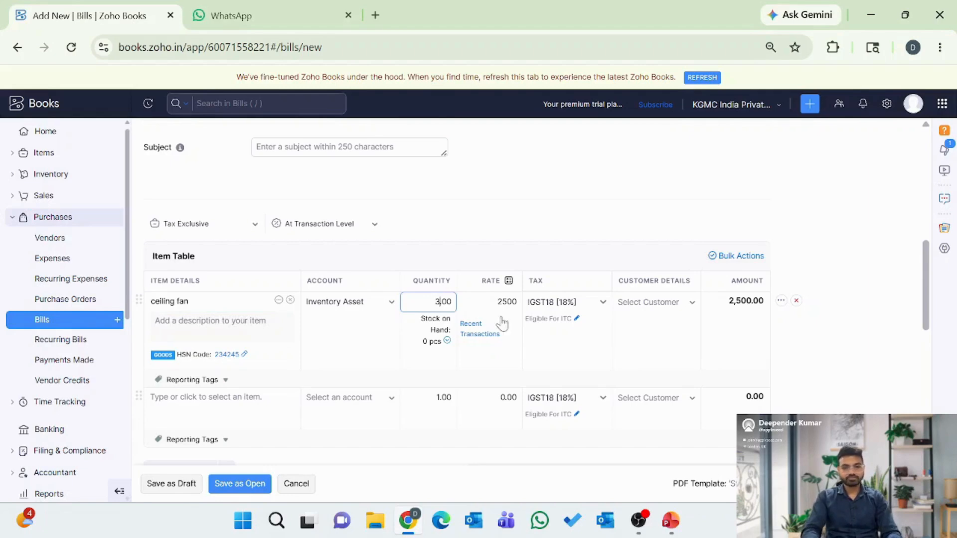
# Step: Save the bill as open and check the ceiling fan's stock on hand in the items list
pyautogui.scroll(-8, 587, 353)
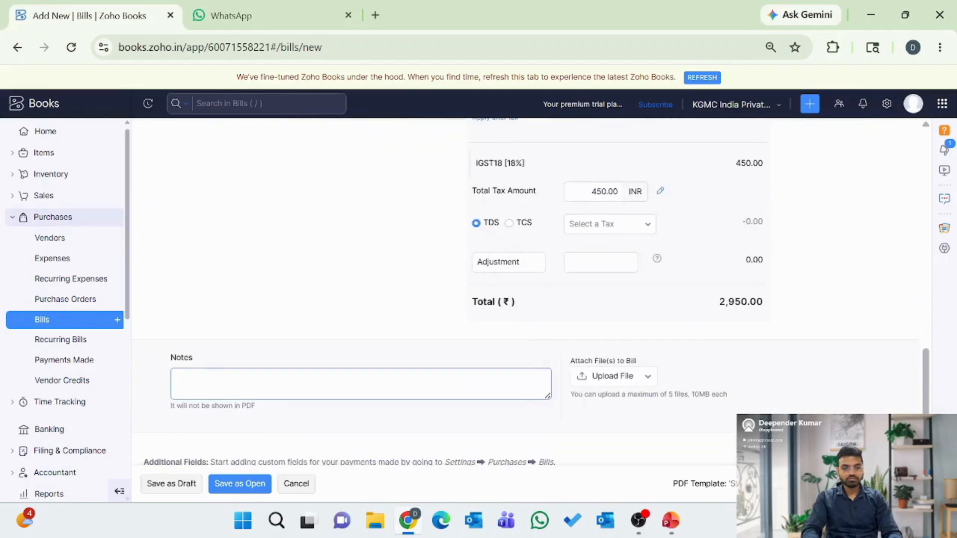
pyautogui.scroll(8, 326, 374)
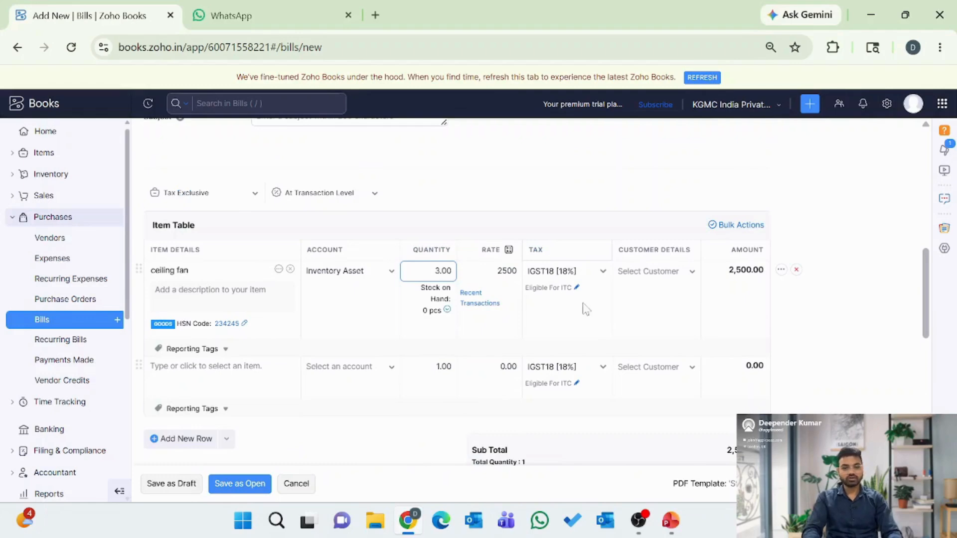
pyautogui.click(233, 486)
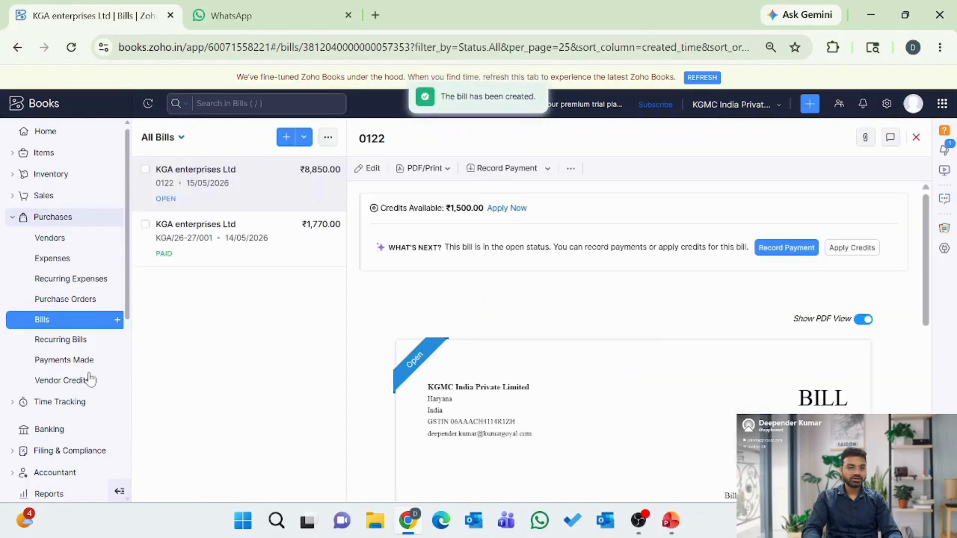
pyautogui.click(46, 152)
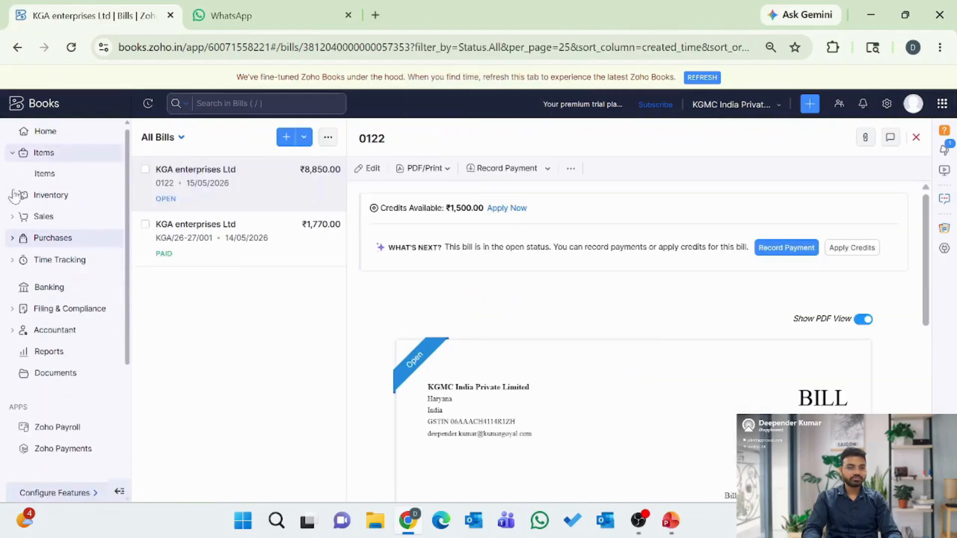
pyautogui.click(45, 174)
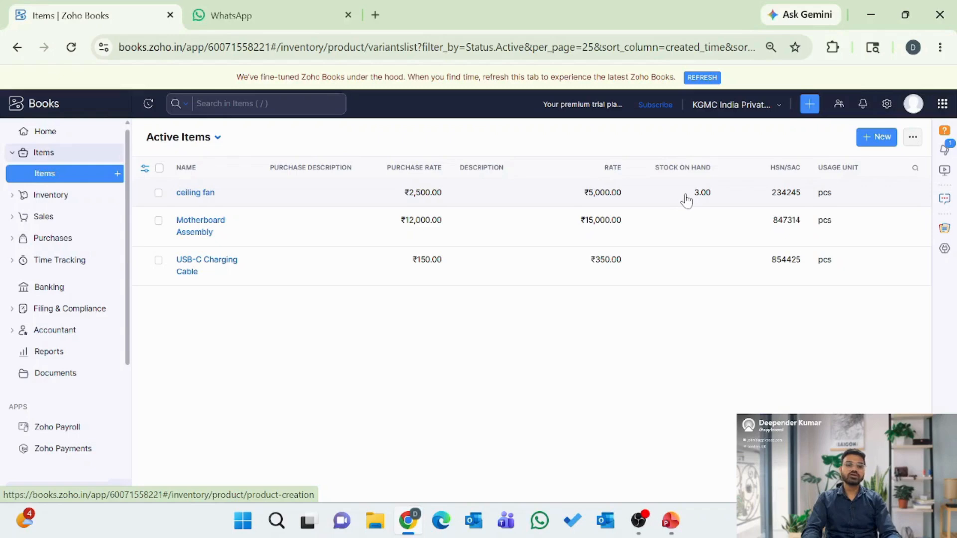
# Step: Start a new inventory adjustment in quantity mode and set its reason to Stolen goods
pyautogui.click(49, 199)
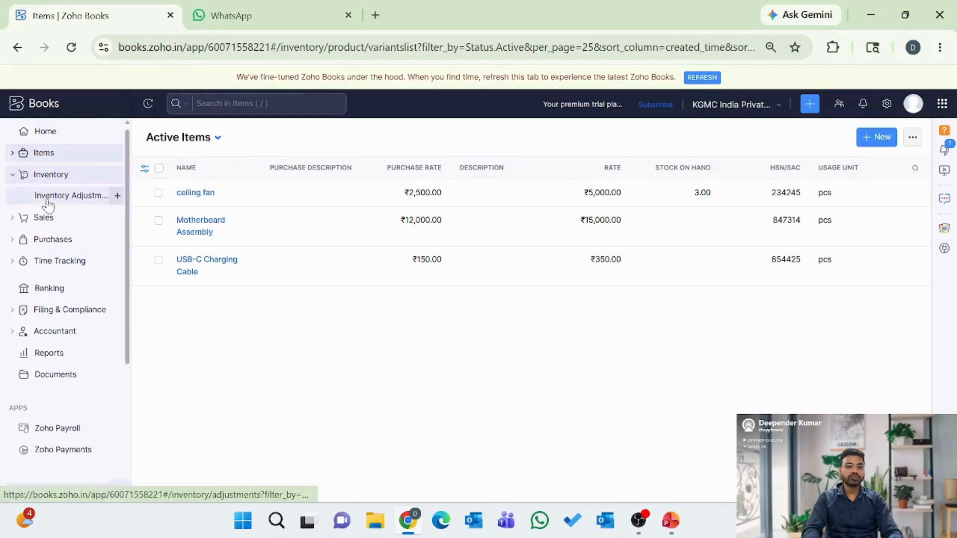
pyautogui.click(71, 197)
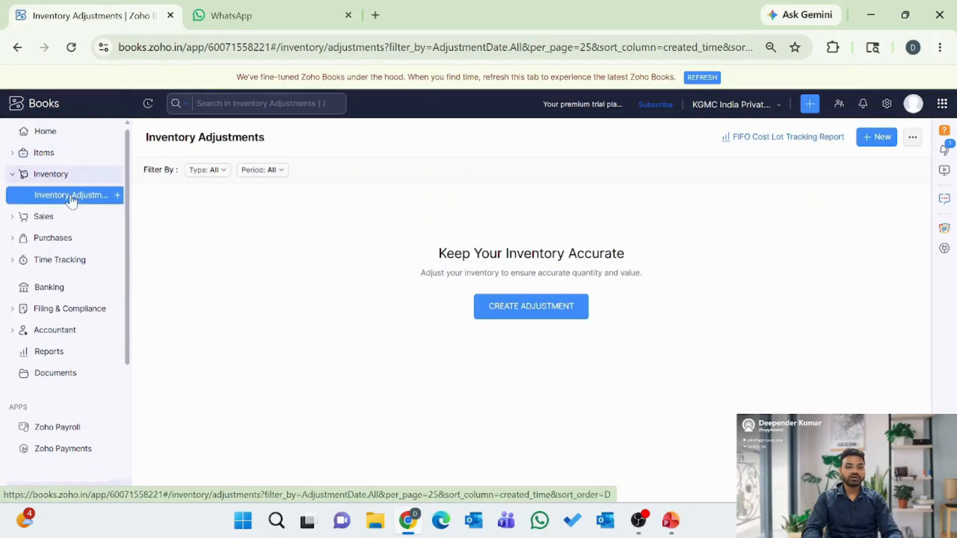
pyautogui.click(880, 138)
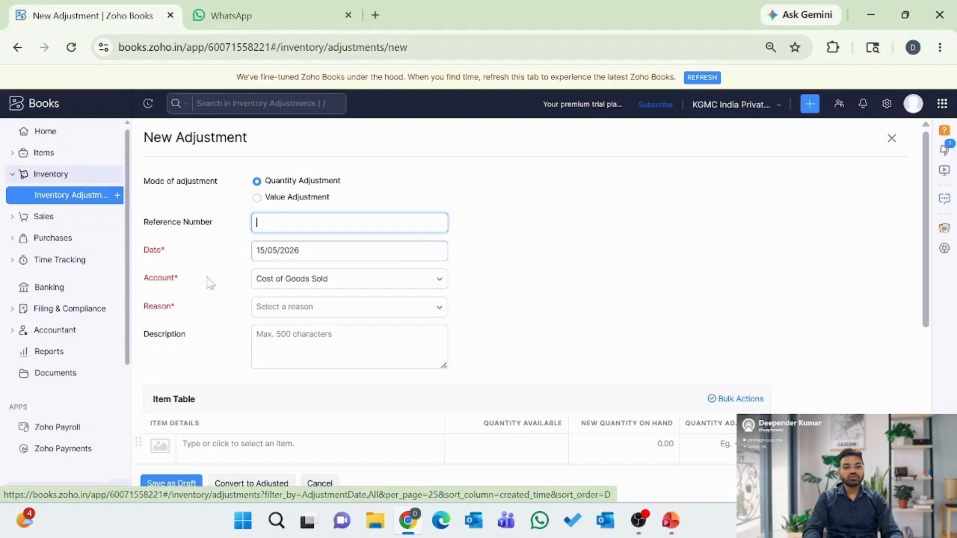
pyautogui.scroll(-1, 225, 289)
pyautogui.click(281, 287)
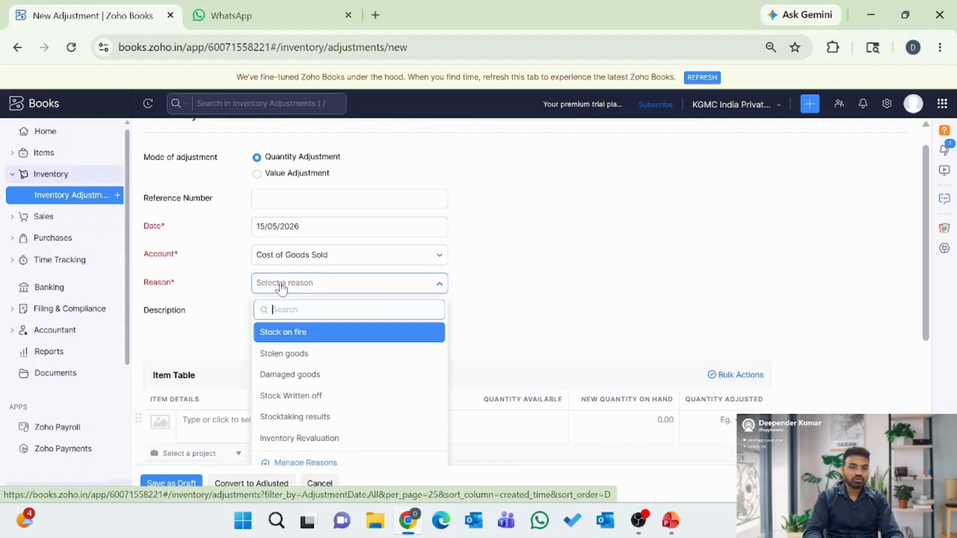
pyautogui.press('Down')
pyautogui.press('Return')
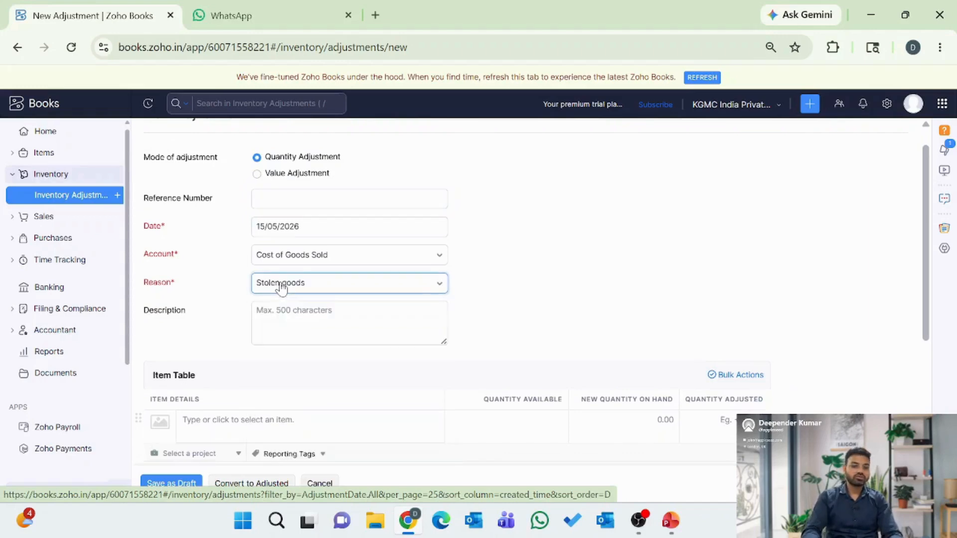
# Step: Add the ceiling fan to the adjustment's item table and set its new quantity on hand to 2
pyautogui.scroll(-3, 281, 288)
pyautogui.click(242, 349)
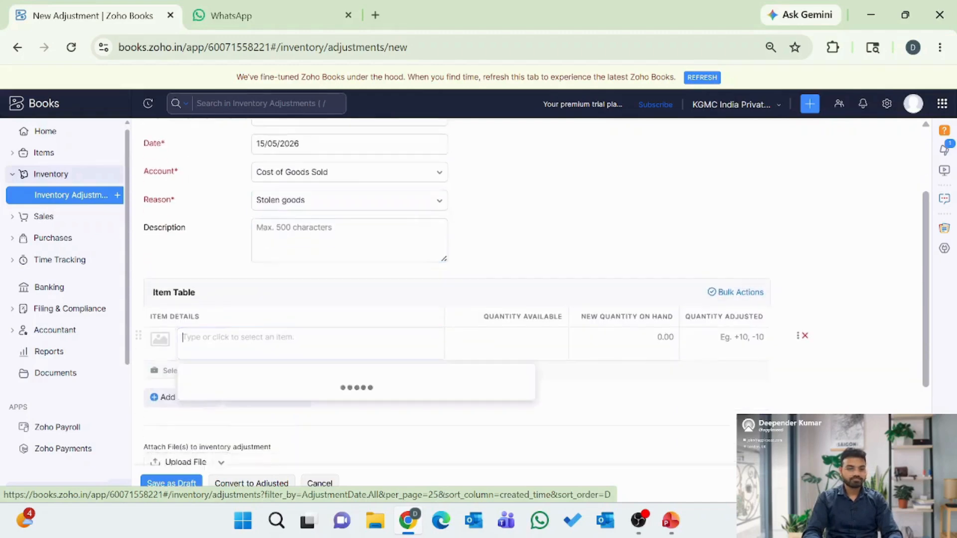
pyautogui.click(241, 344)
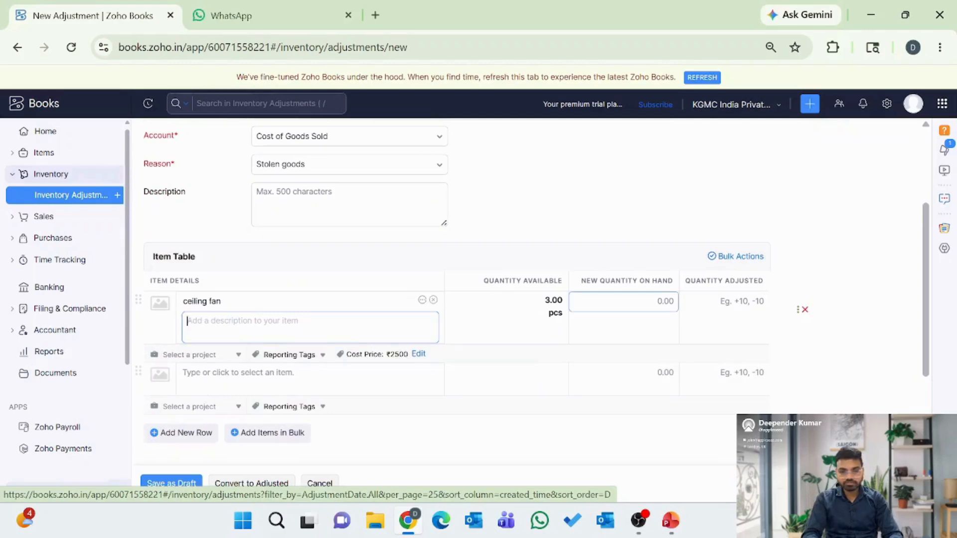
pyautogui.click(623, 302)
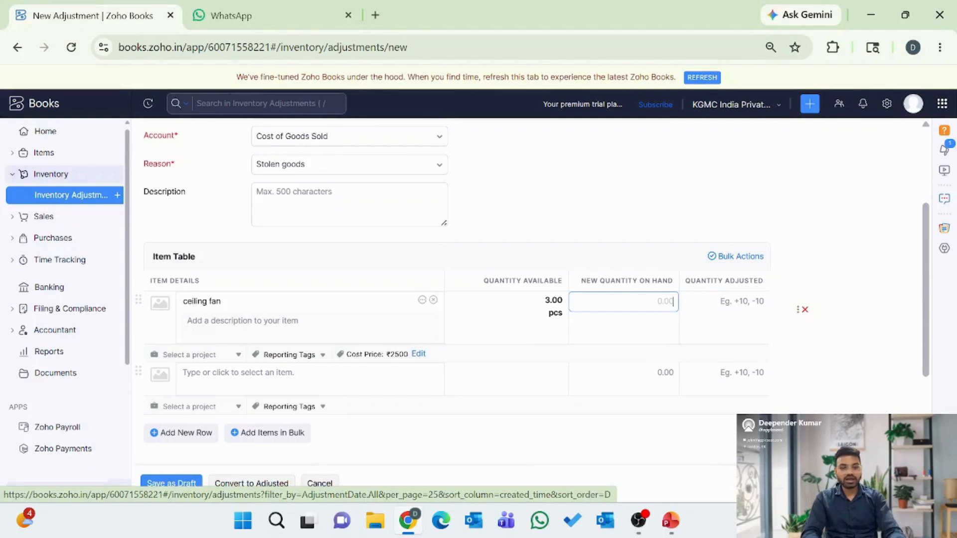
pyautogui.write('2')
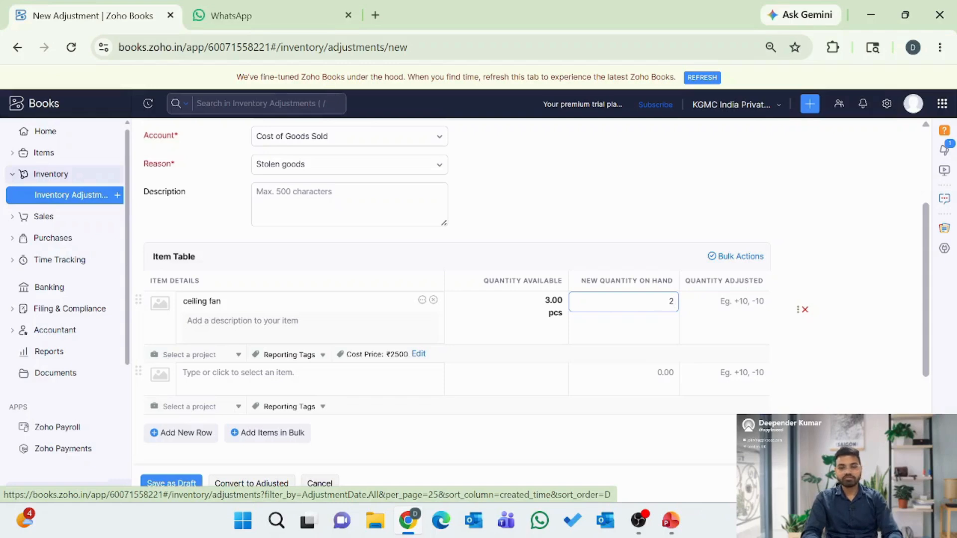
pyautogui.click(643, 344)
pyautogui.press('Tab')
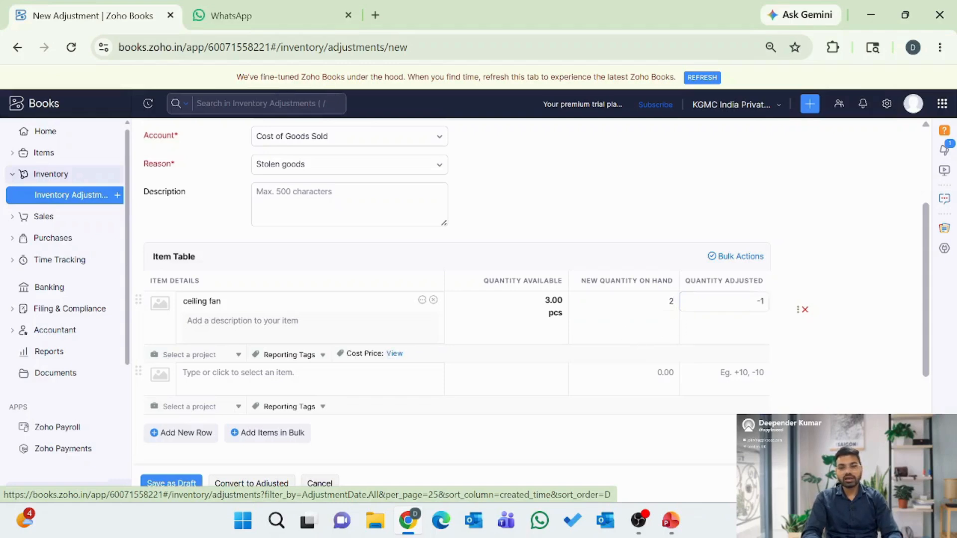
pyautogui.press('Tab')
# Step: Save the inventory adjustment as adjusted and check the ceiling fan's stock on hand in the items list
pyautogui.scroll(-1, 550, 372)
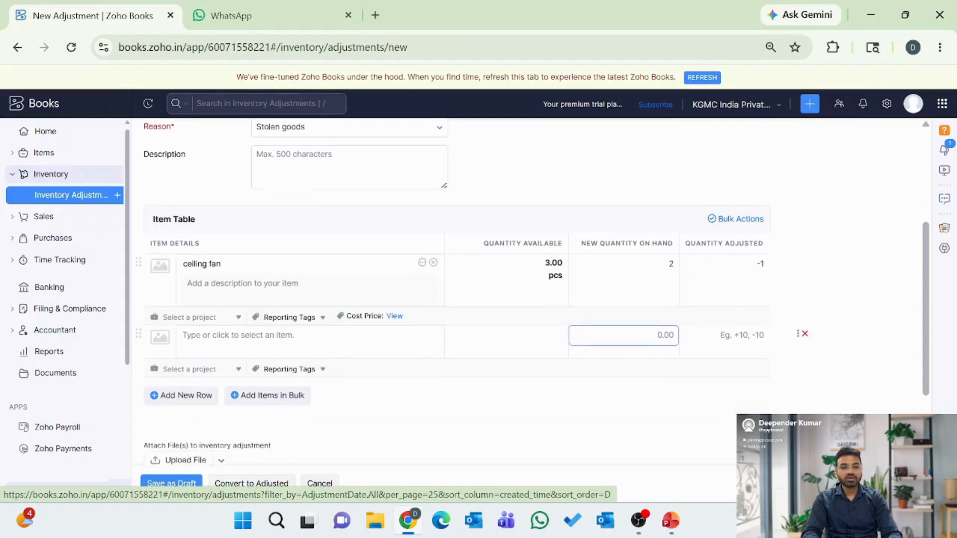
pyautogui.scroll(-1, 548, 372)
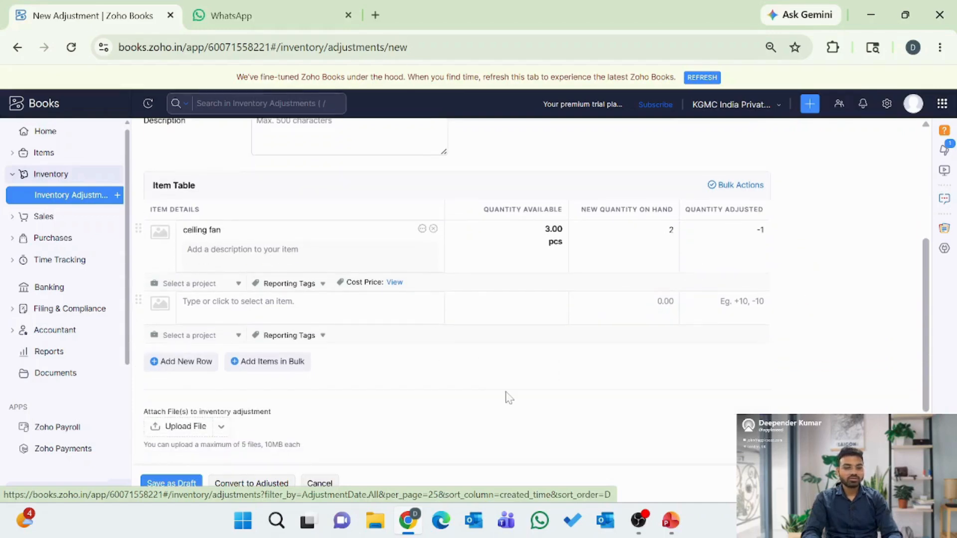
pyautogui.scroll(-2, 507, 398)
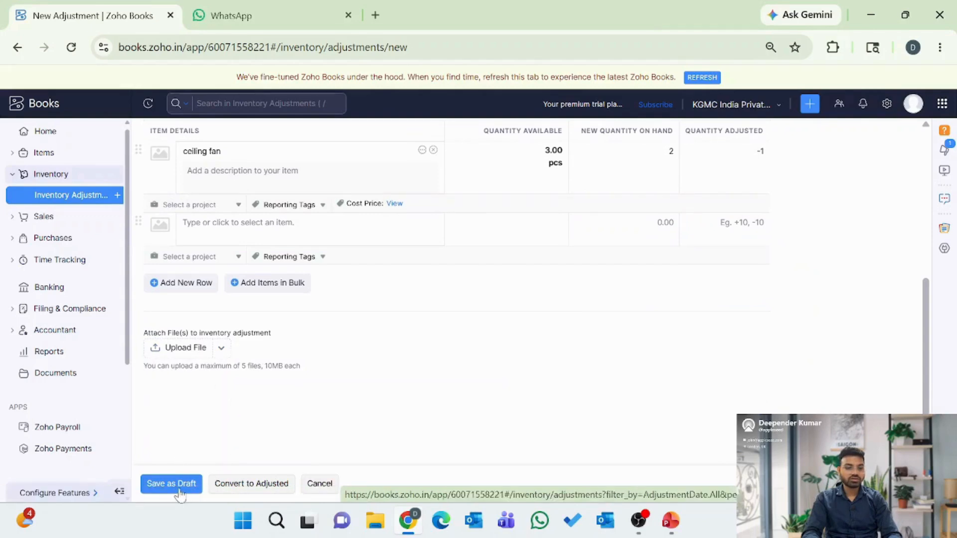
pyautogui.click(237, 485)
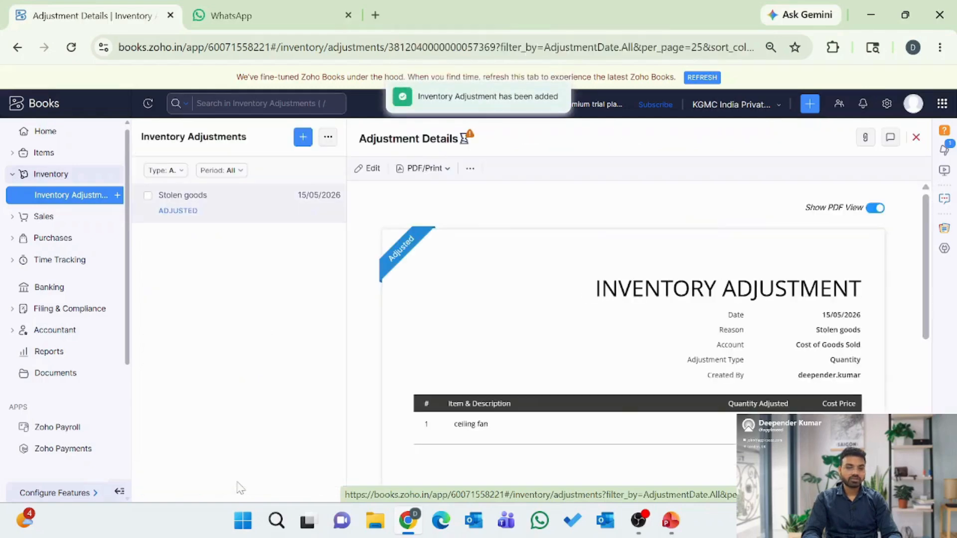
pyautogui.click(42, 154)
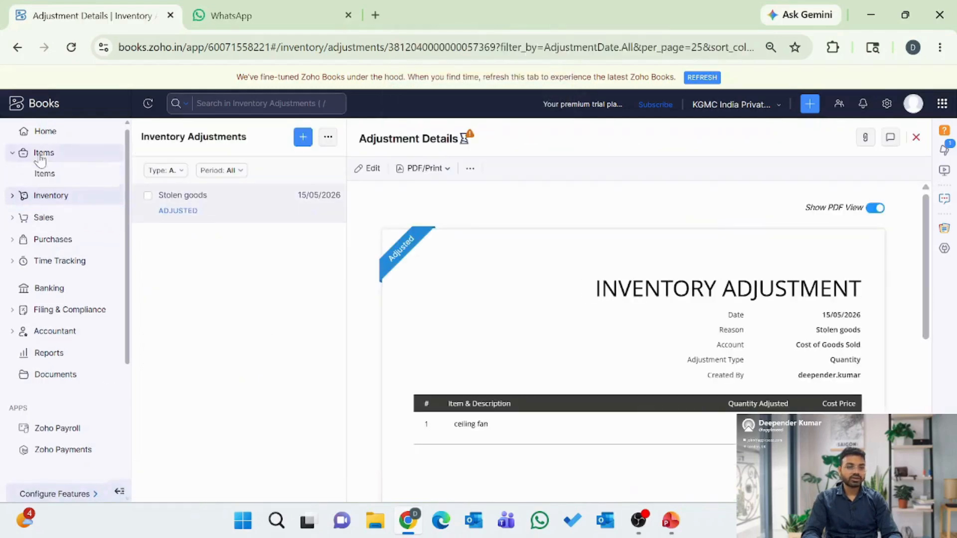
pyautogui.click(76, 175)
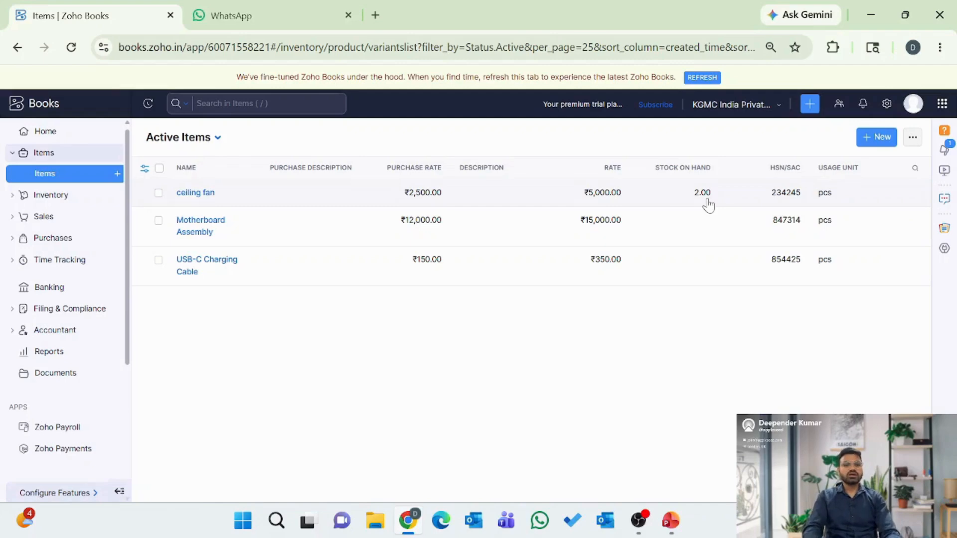
# Step: Switch to the presentation, advance to the Reporting Tags slide, and return to Zoho Books
pyautogui.hotkey('alt', 'Tab')
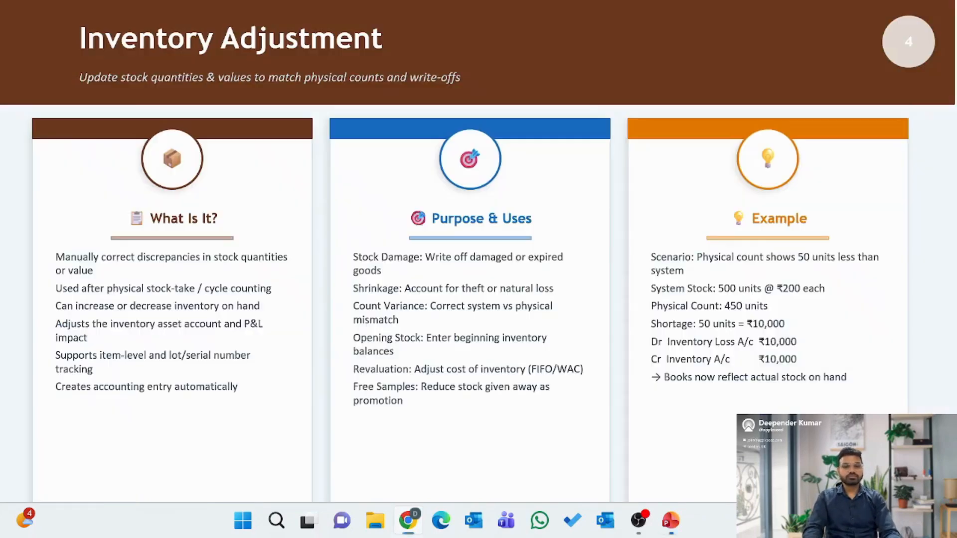
pyautogui.press('Right')
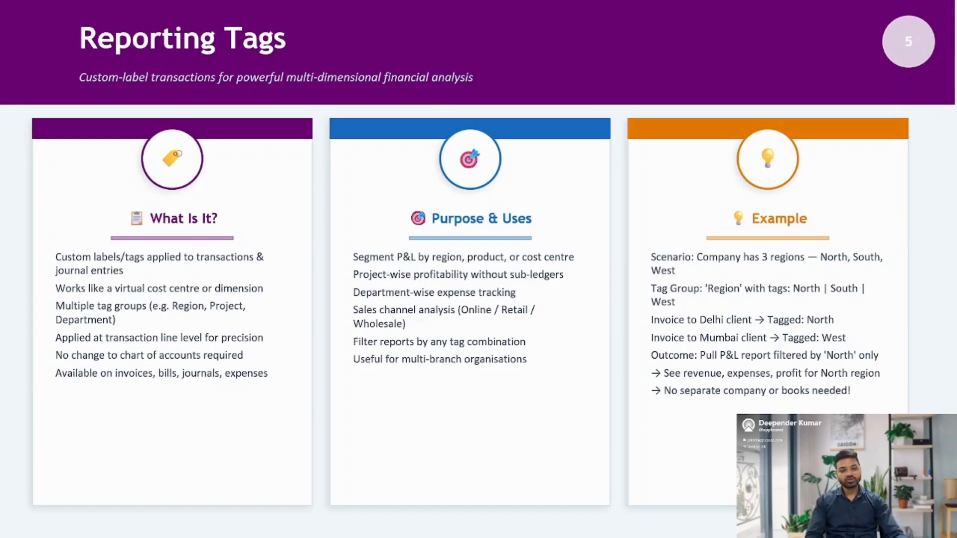
pyautogui.hotkey('alt', 'Tab')
pyautogui.hotkey('alt', 'Tab')
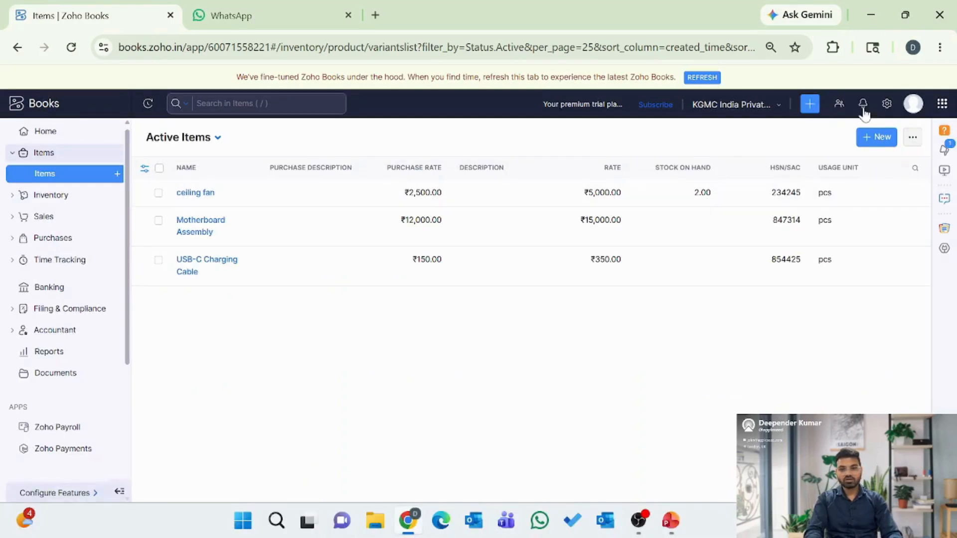
# Step: Start a new reporting tag in the organization settings and name it Branch location
pyautogui.click(885, 106)
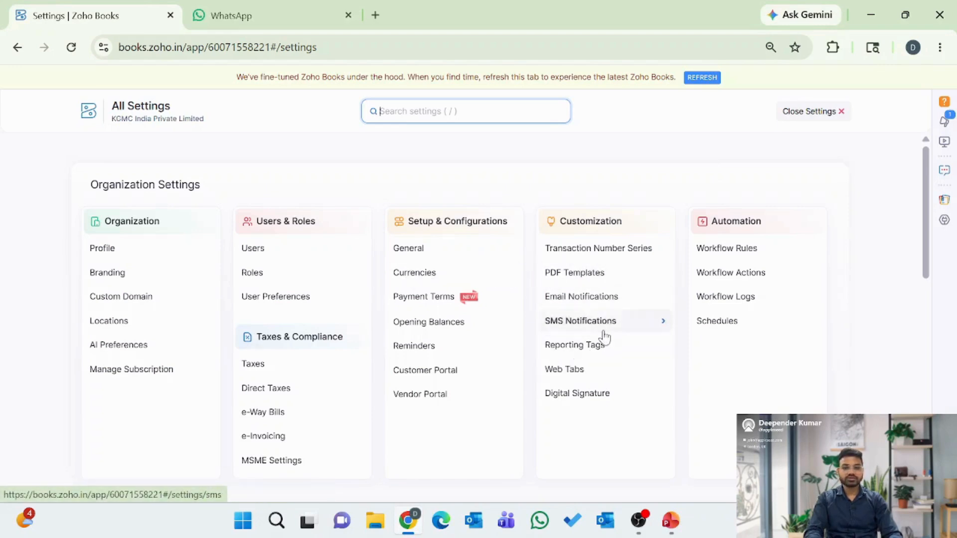
pyautogui.click(587, 351)
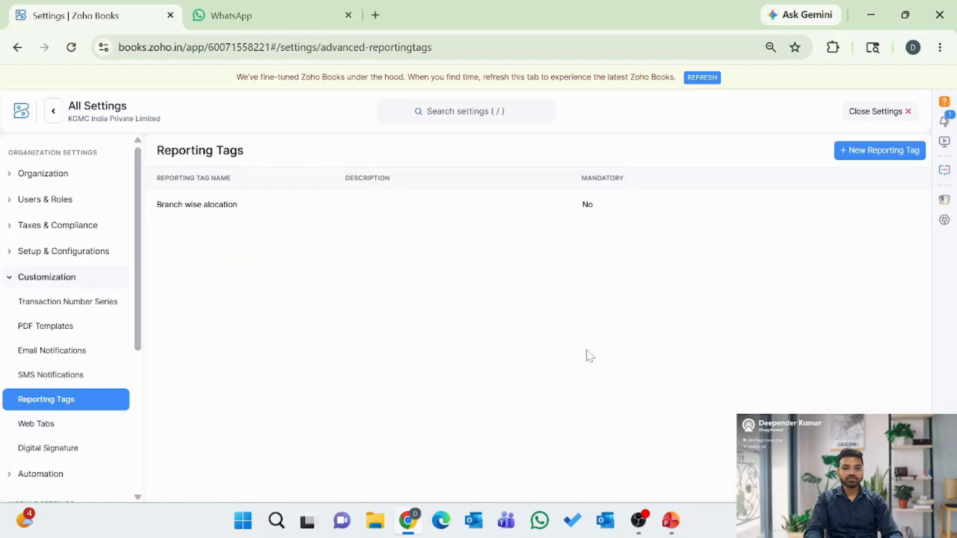
pyautogui.click(874, 153)
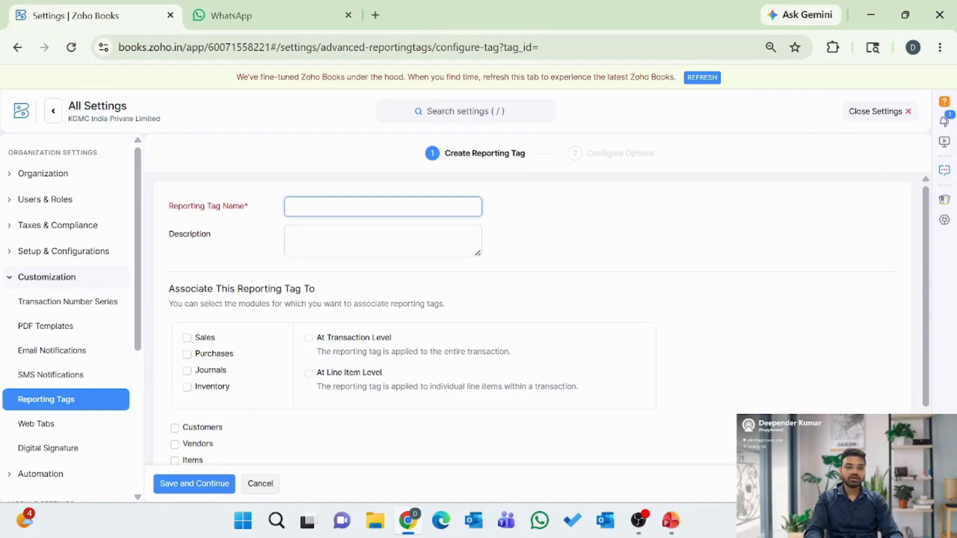
pyautogui.write('loca')
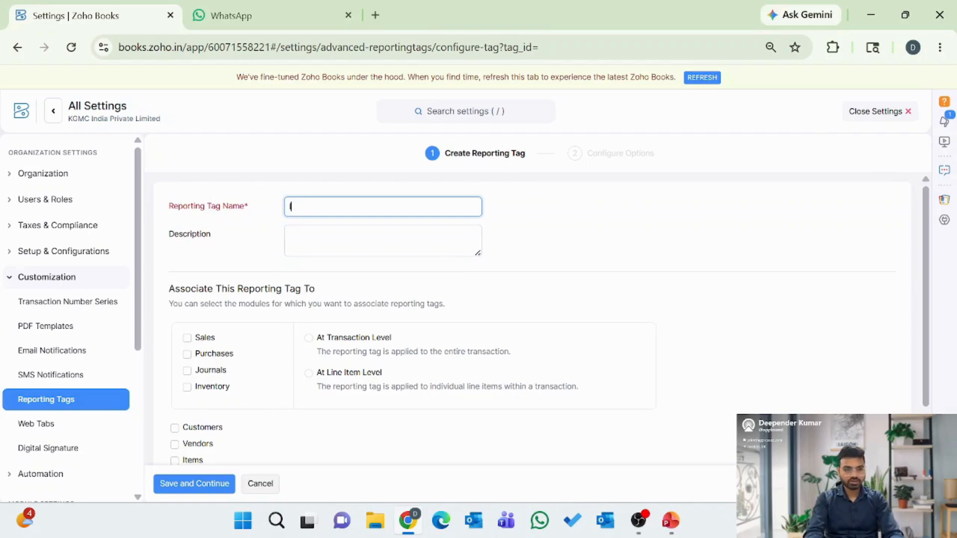
pyautogui.write('Bra')
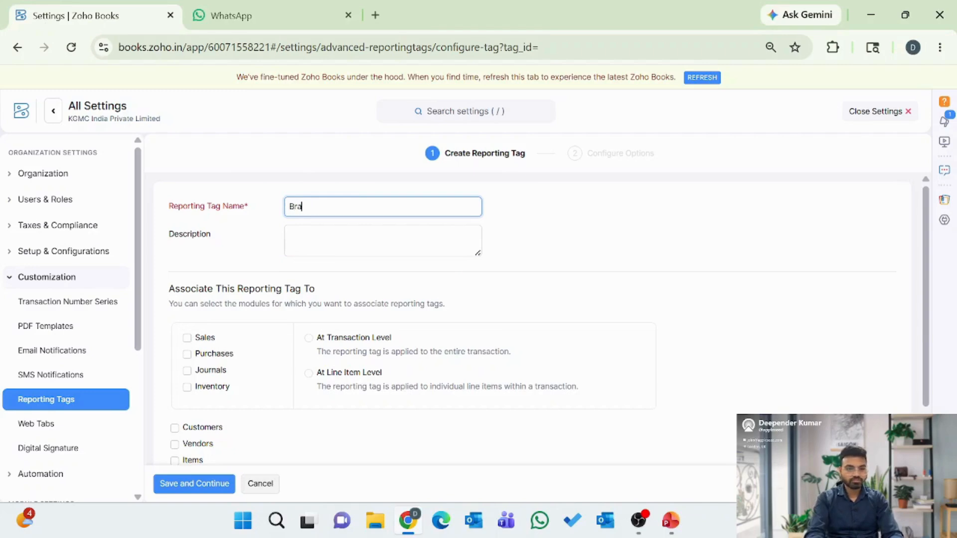
pyautogui.write('chch locat')
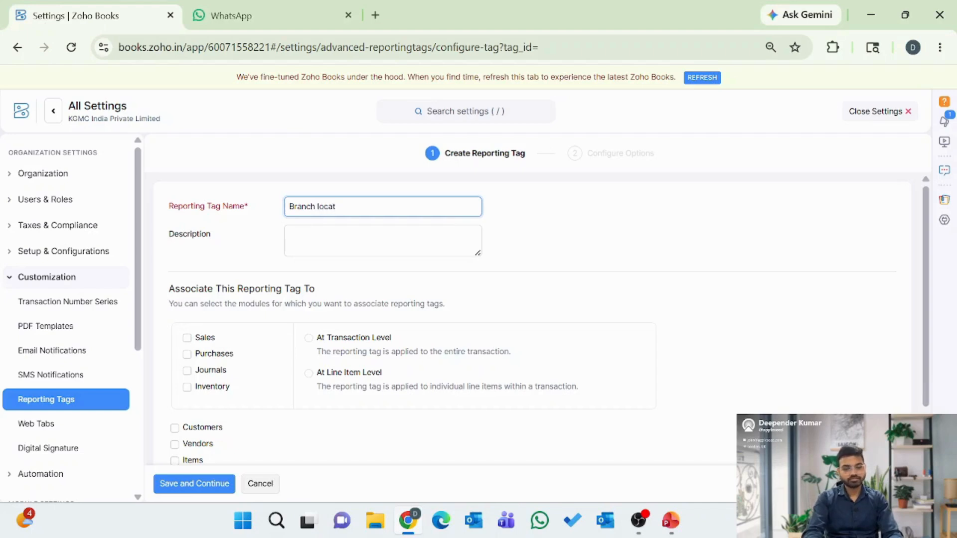
pyautogui.write('ion')
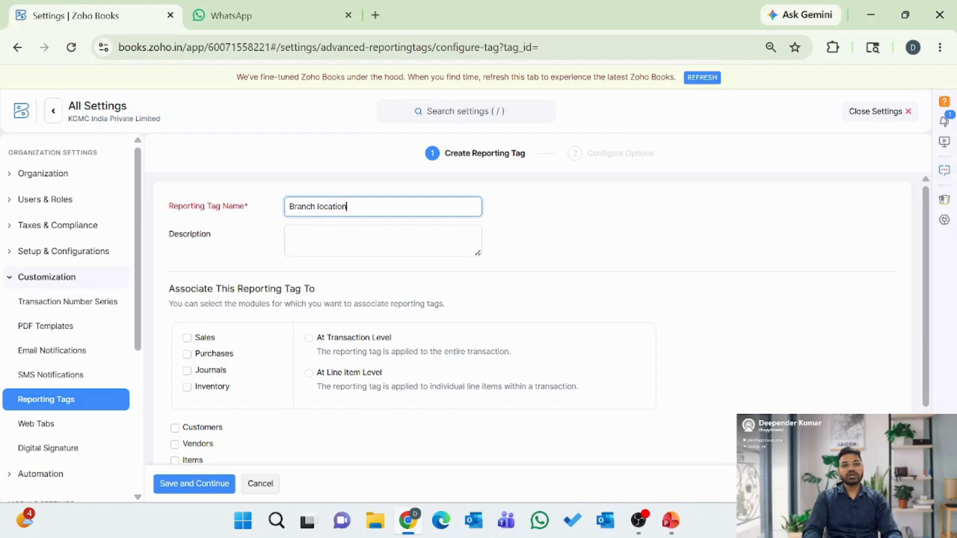
# Step: Associate the reporting tag with Sales, Purchases, Journals, Inventory, Customers, Vendors, Items and Banking
pyautogui.scroll(-1, 322, 241)
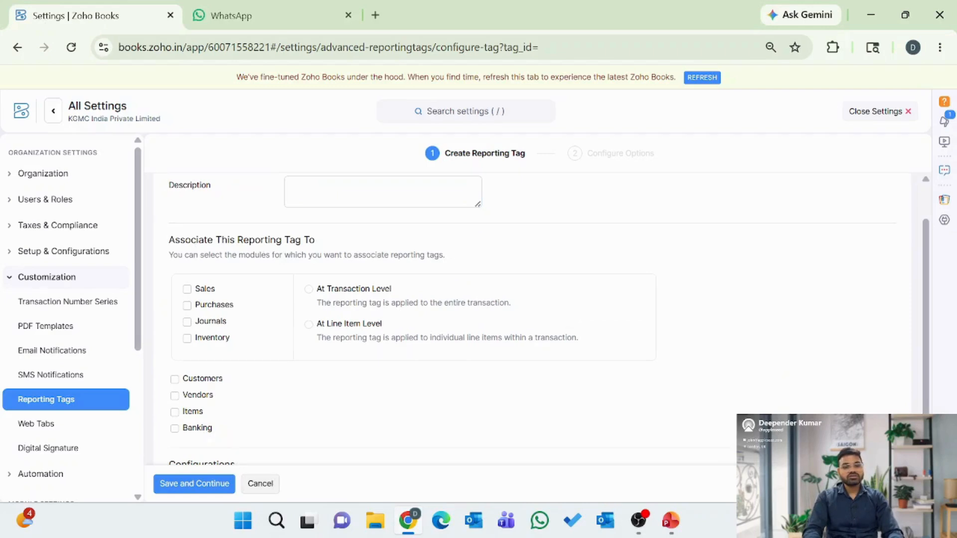
pyautogui.scroll(-1, 194, 279)
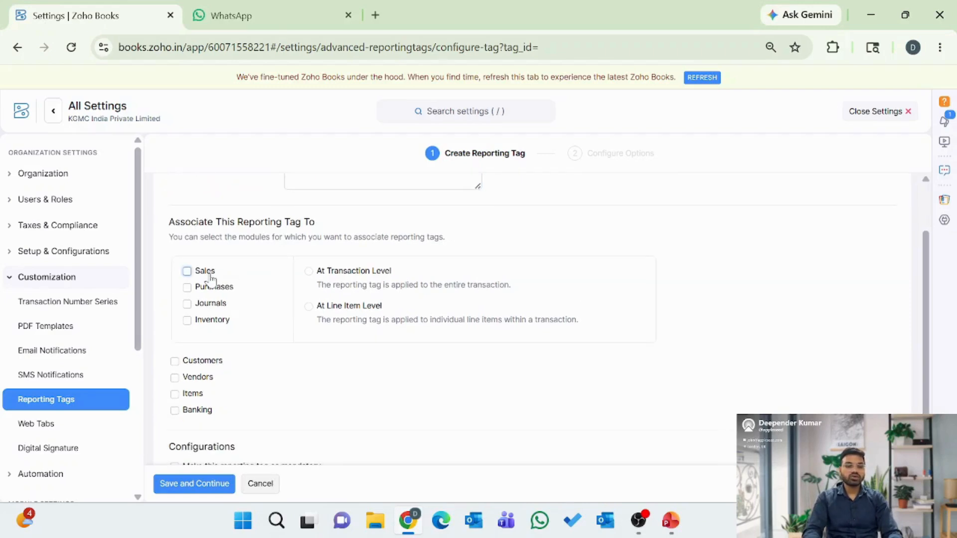
pyautogui.click(187, 272)
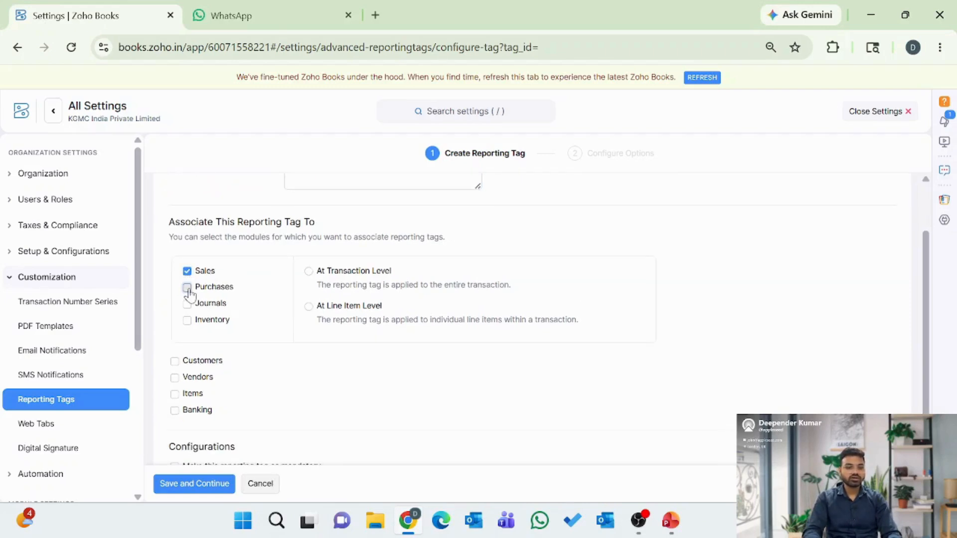
pyautogui.click(186, 304)
pyautogui.click(187, 287)
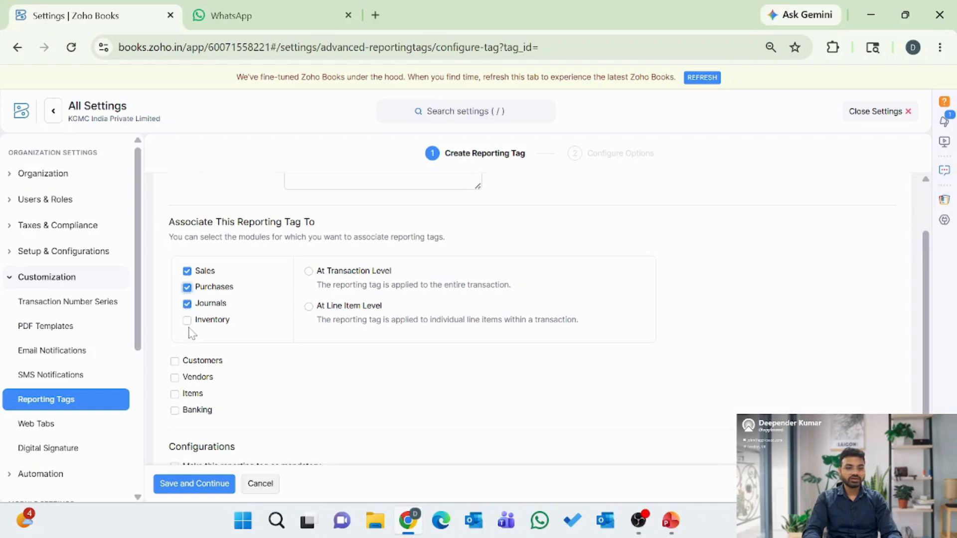
pyautogui.click(174, 362)
pyautogui.click(175, 378)
pyautogui.click(174, 394)
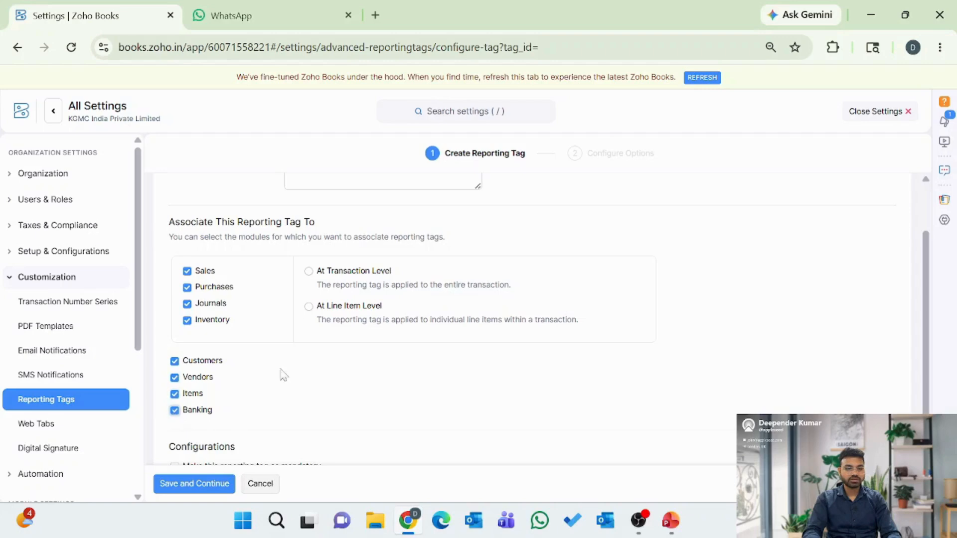
# Step: Apply the reporting tag at line item level and save it to continue to its options
pyautogui.click(308, 306)
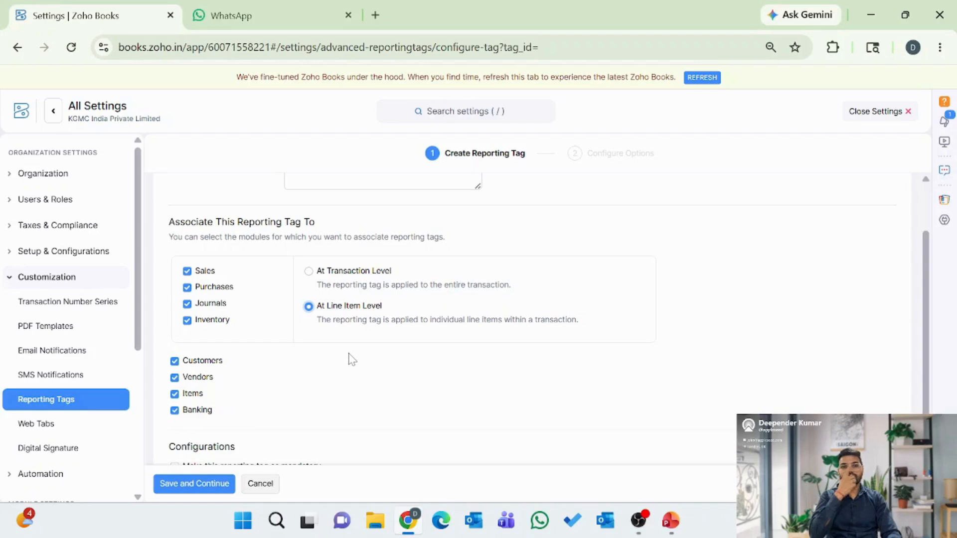
pyautogui.scroll(-1, 373, 375)
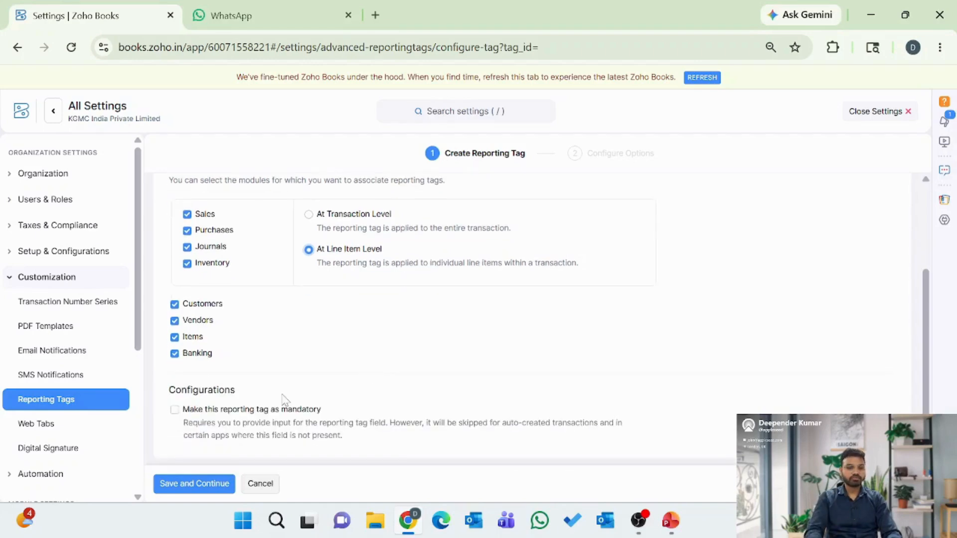
pyautogui.click(196, 486)
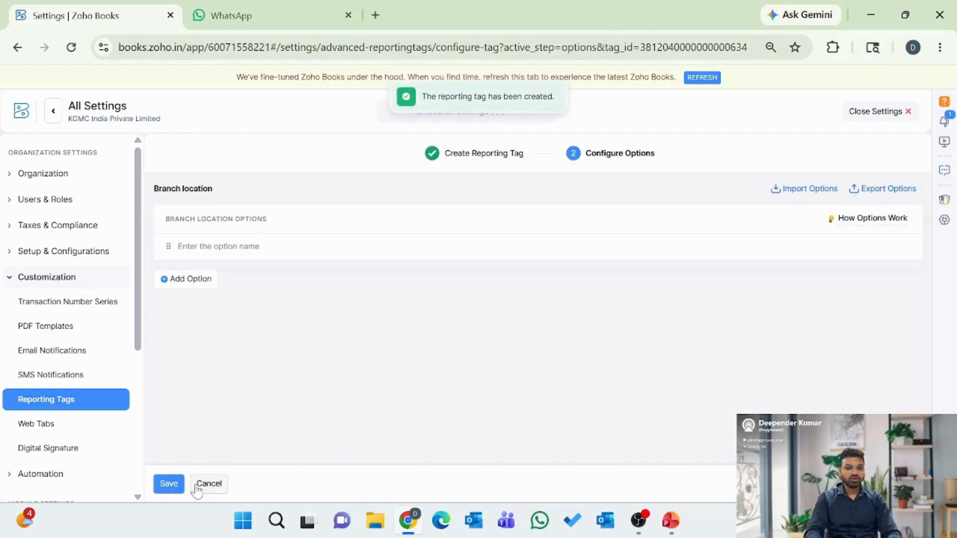
# Step: Enter Faridabad and Noida as two options of the Branch location tag
pyautogui.click(217, 247)
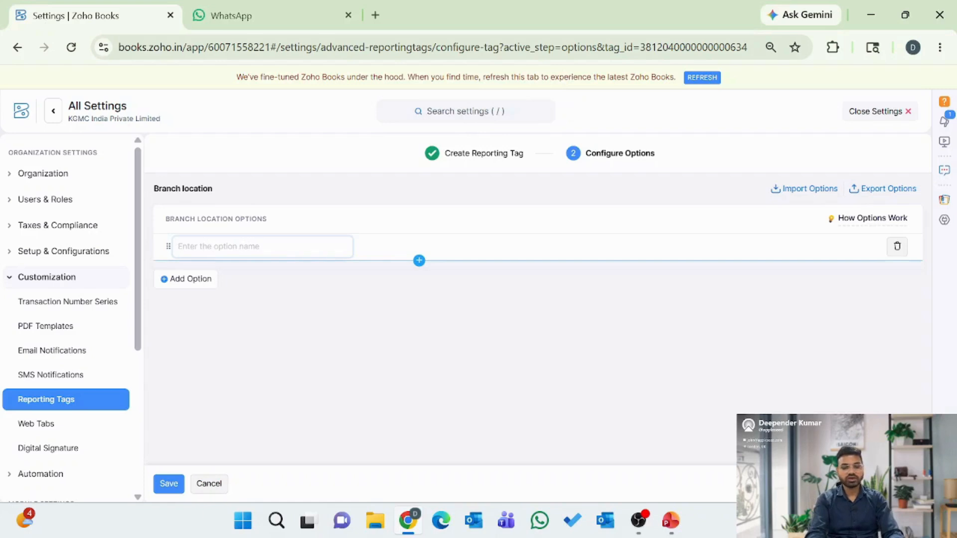
pyautogui.write('Farid')
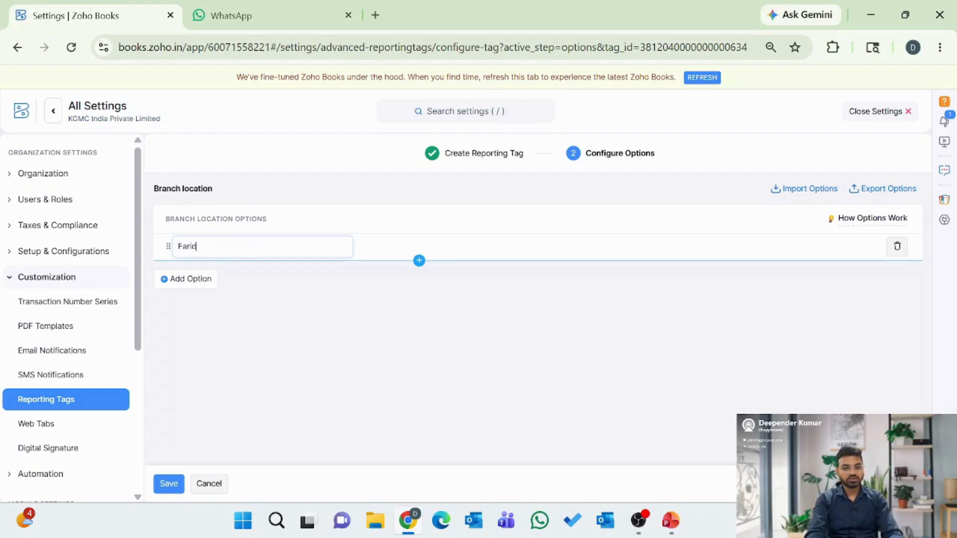
pyautogui.write('abad')
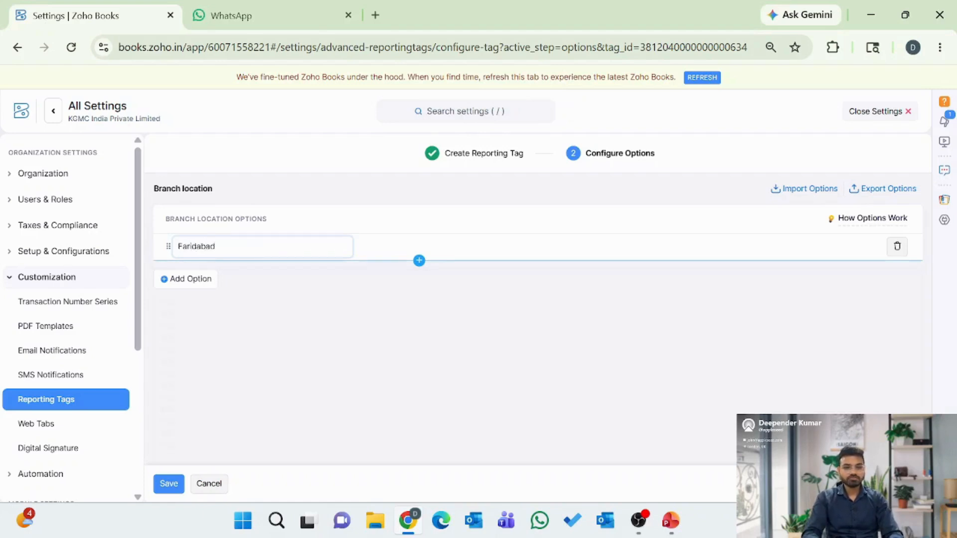
pyautogui.click(192, 283)
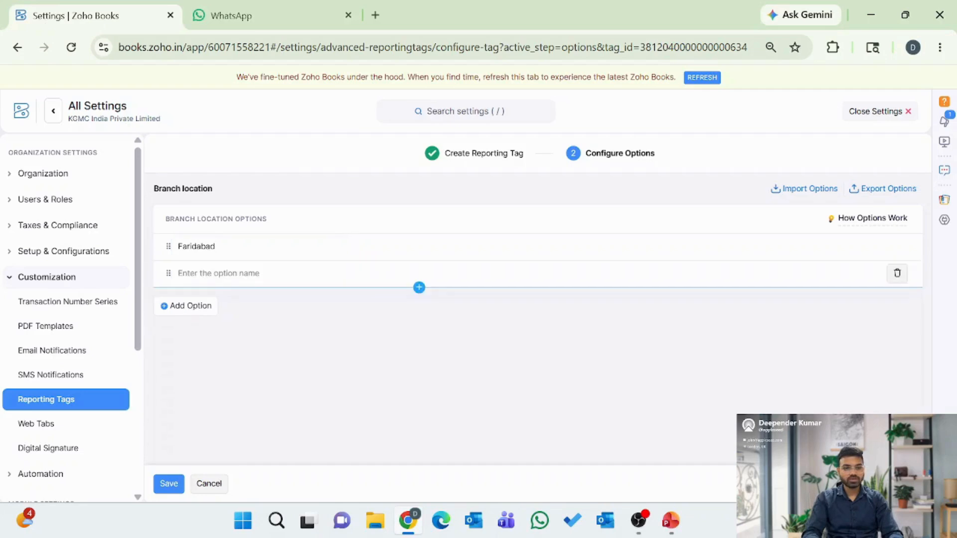
pyautogui.write('No')
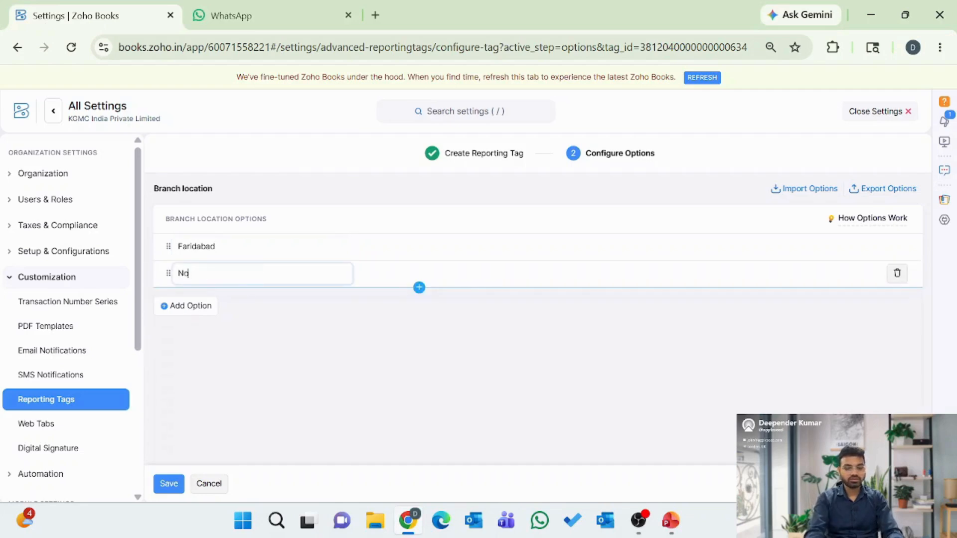
pyautogui.write('ida')
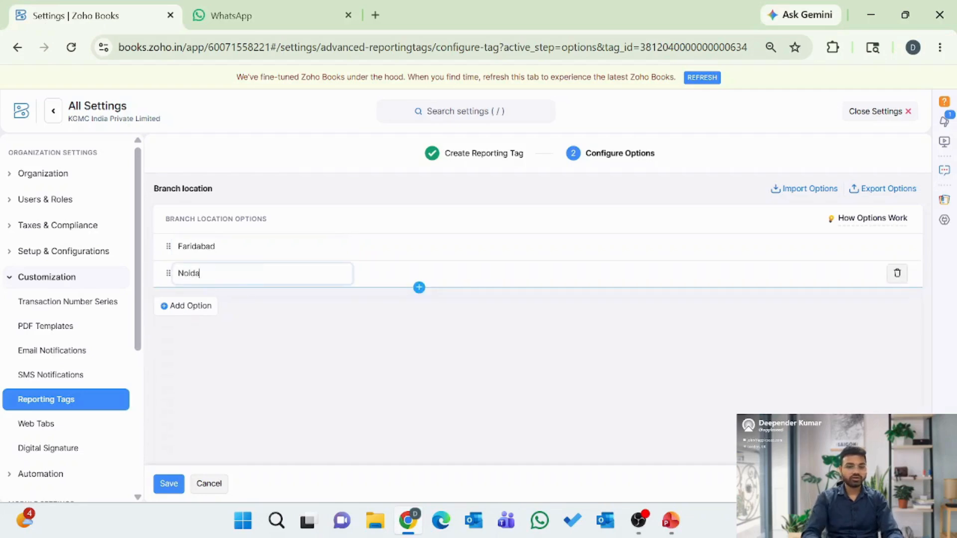
# Step: Add Manesar as the third option of the Branch location tag and save the options
pyautogui.click(183, 305)
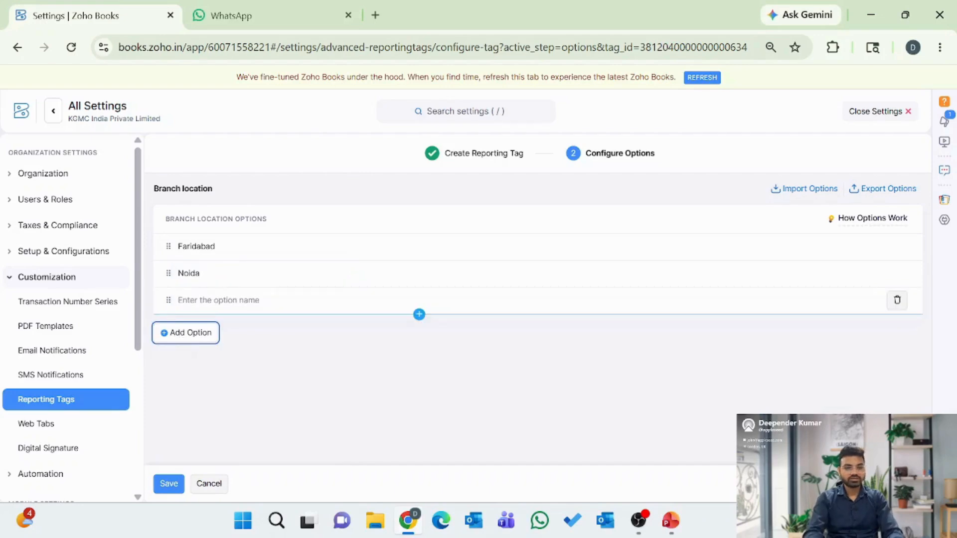
pyautogui.click(224, 301)
pyautogui.write('Mans')
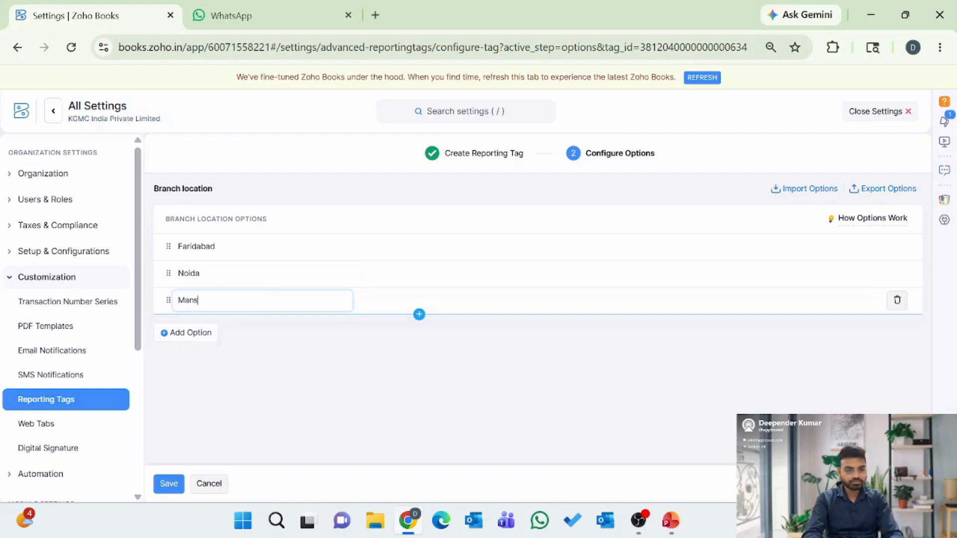
pyautogui.write('ar')
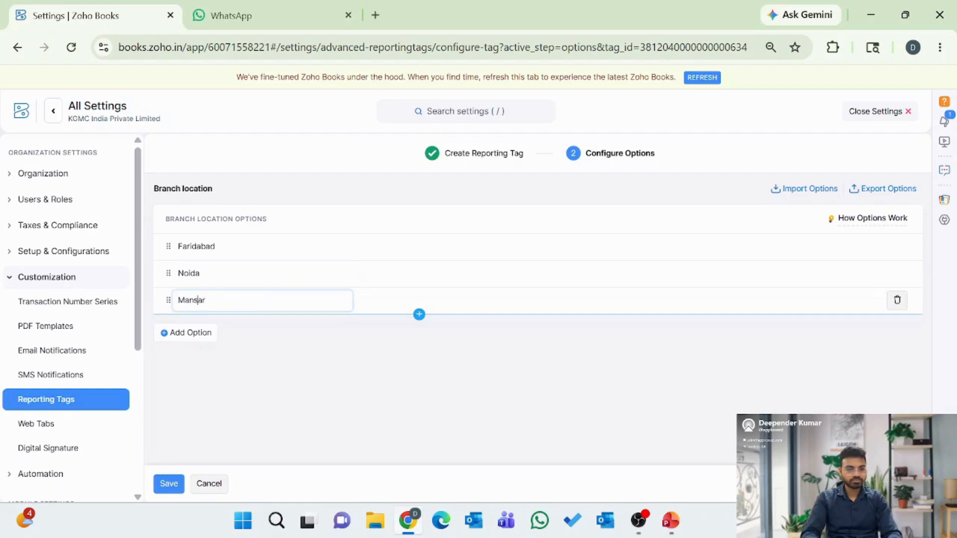
pyautogui.write('e')
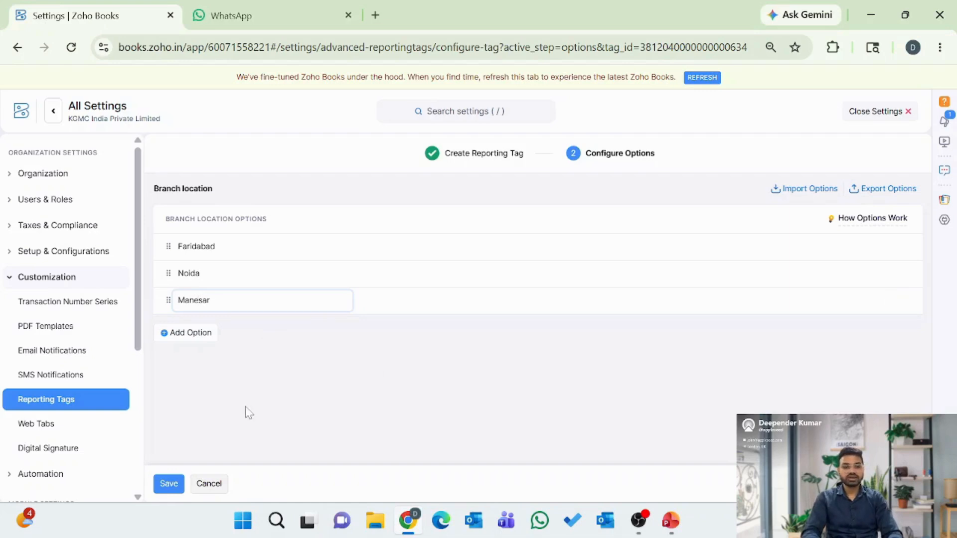
pyautogui.click(169, 484)
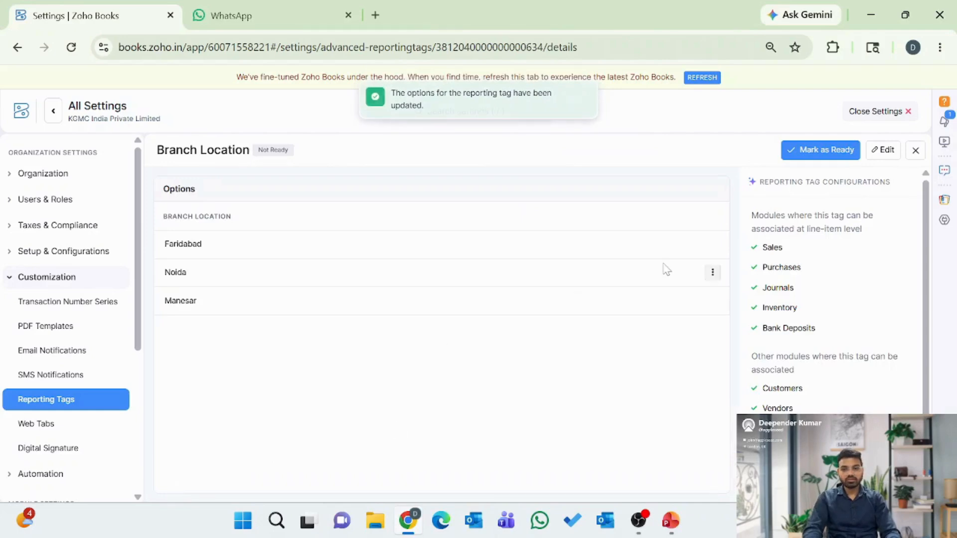
# Step: Mark the Branch location reporting tag as ready and leave the settings
pyautogui.click(807, 150)
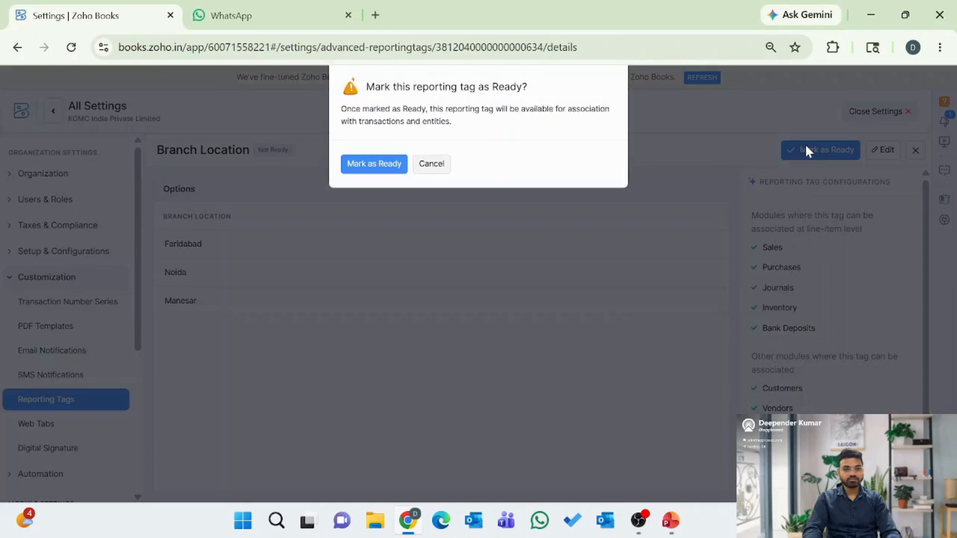
pyautogui.click(364, 167)
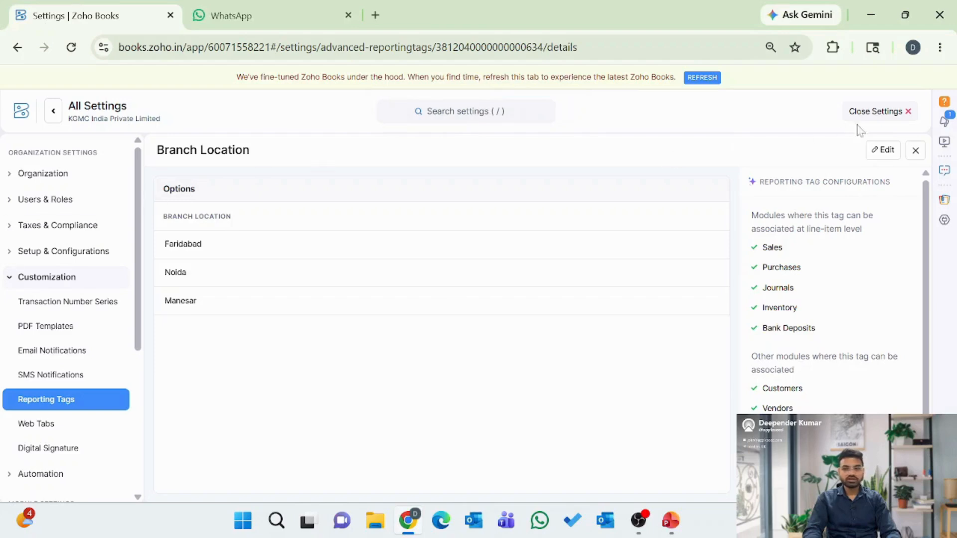
pyautogui.click(890, 112)
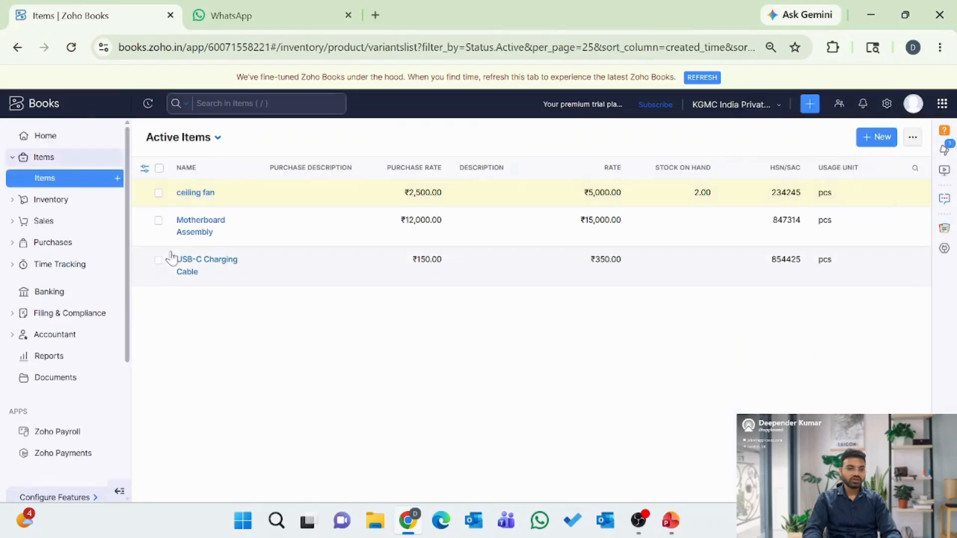
# Step: Start a new purchase bill with KGA enterprises Ltd as the vendor
pyautogui.click(54, 247)
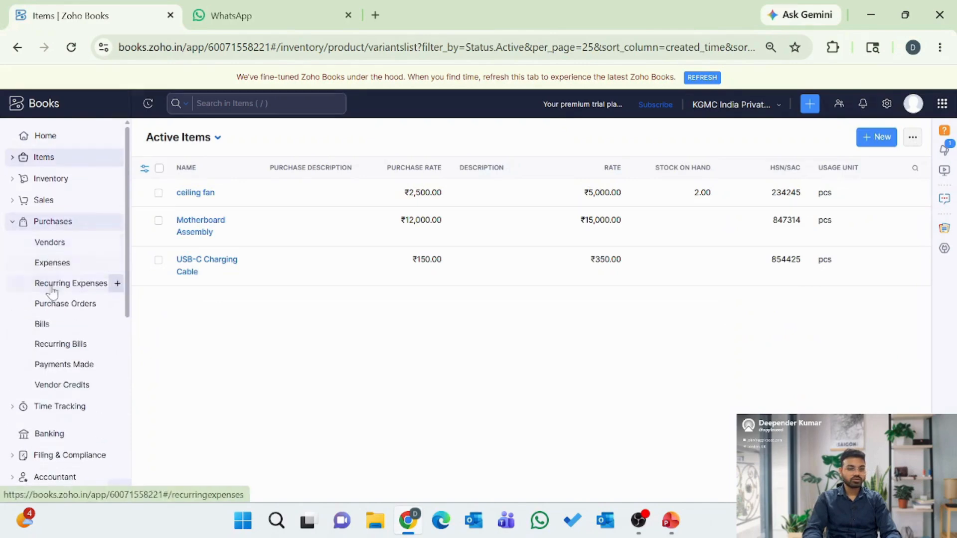
pyautogui.click(43, 325)
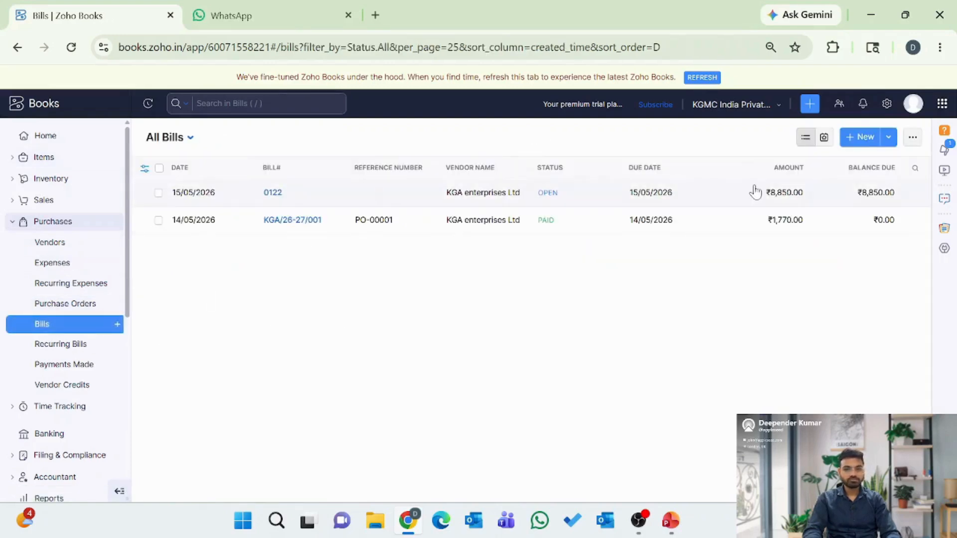
pyautogui.click(866, 145)
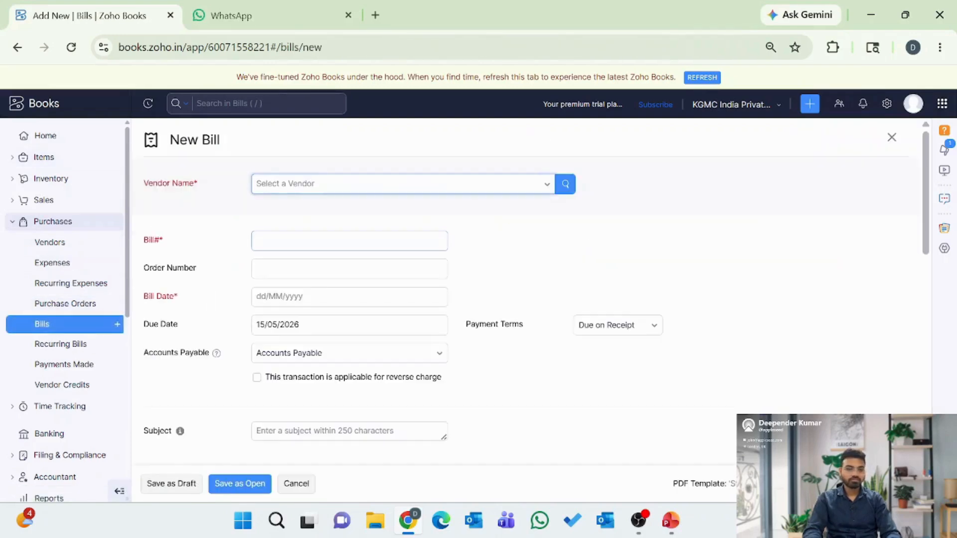
pyautogui.click(369, 188)
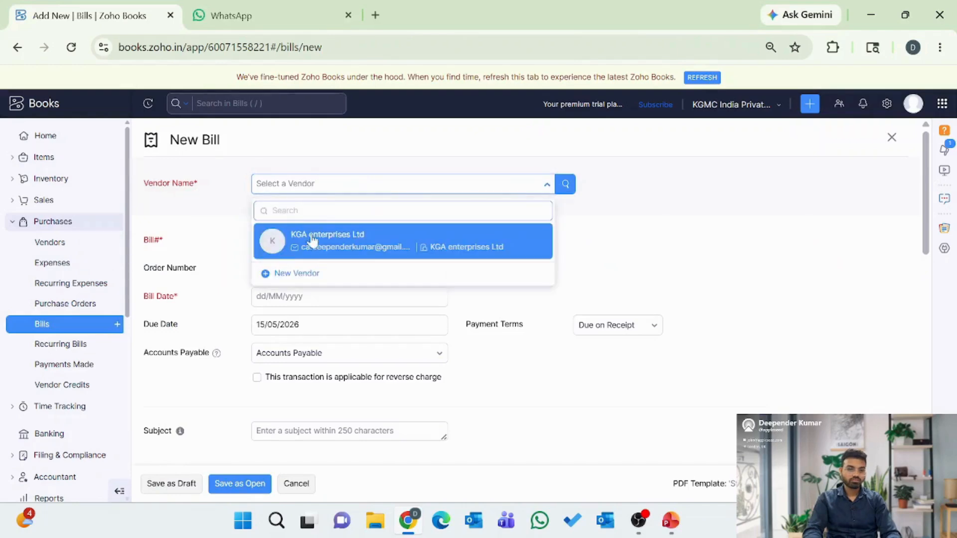
pyautogui.click(309, 242)
# Step: Enter 123 as the bill number and set the bill date to 15/05/2026
pyautogui.scroll(-1, 289, 350)
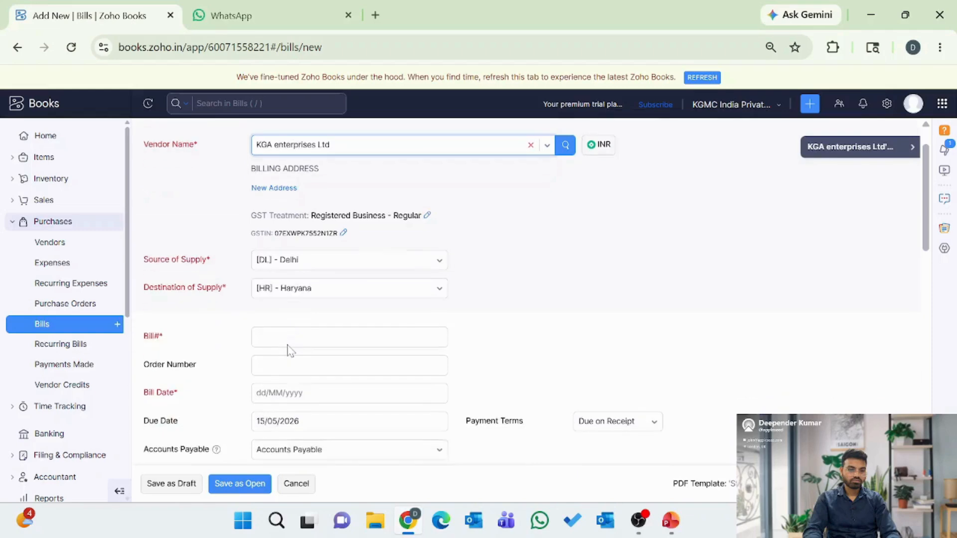
pyautogui.click(289, 320)
pyautogui.write('123')
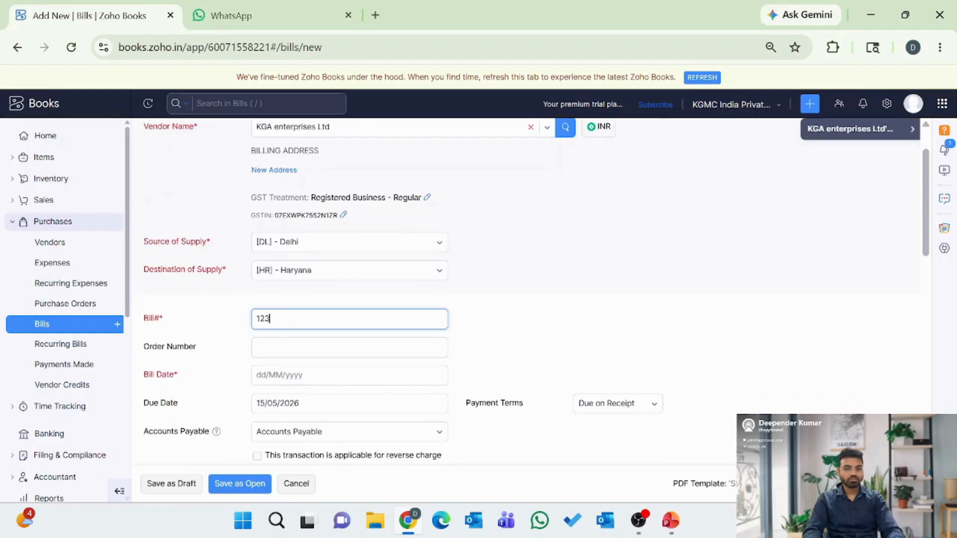
pyautogui.click(304, 375)
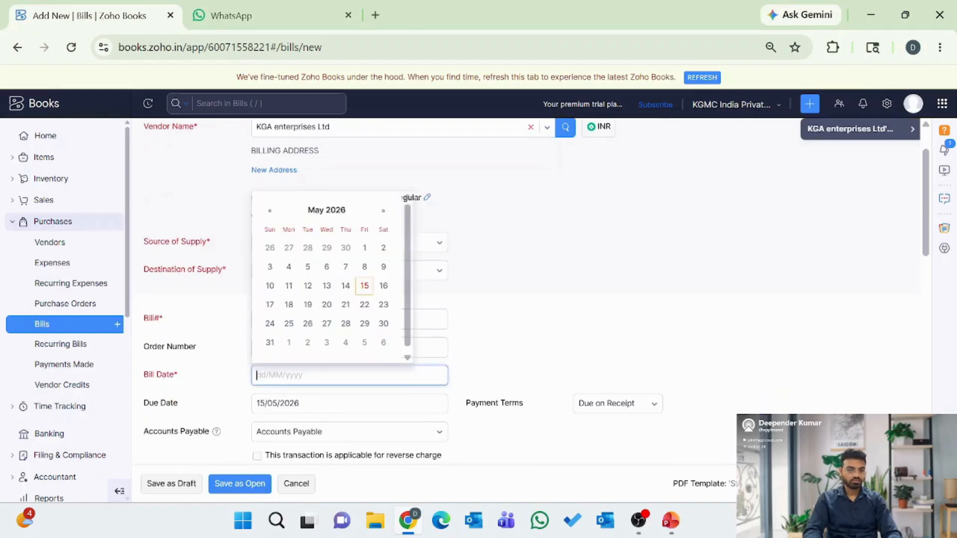
pyautogui.click(364, 286)
# Step: Add Motherboard Assembly as the bill's first item and assign its line the Branch location tag Faridabad
pyautogui.scroll(-5, 363, 290)
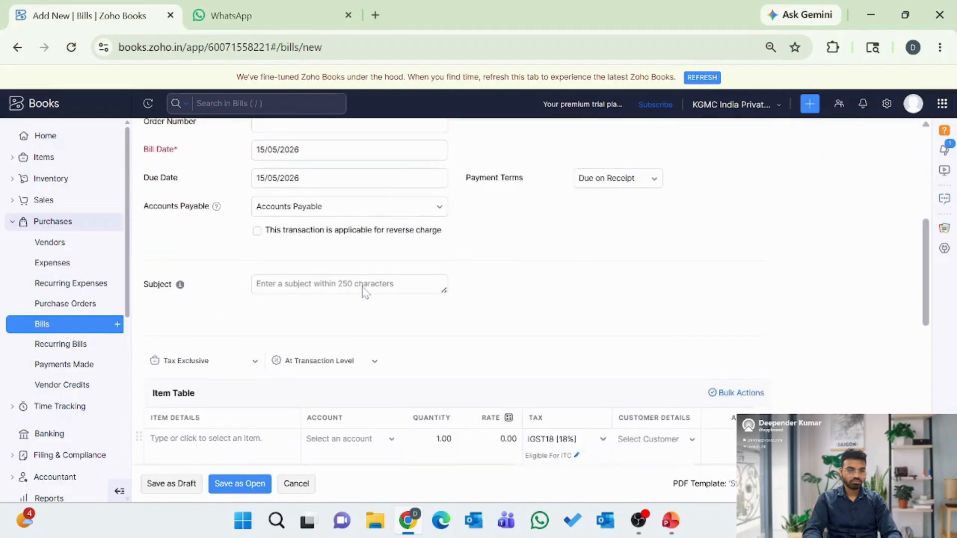
pyautogui.click(198, 439)
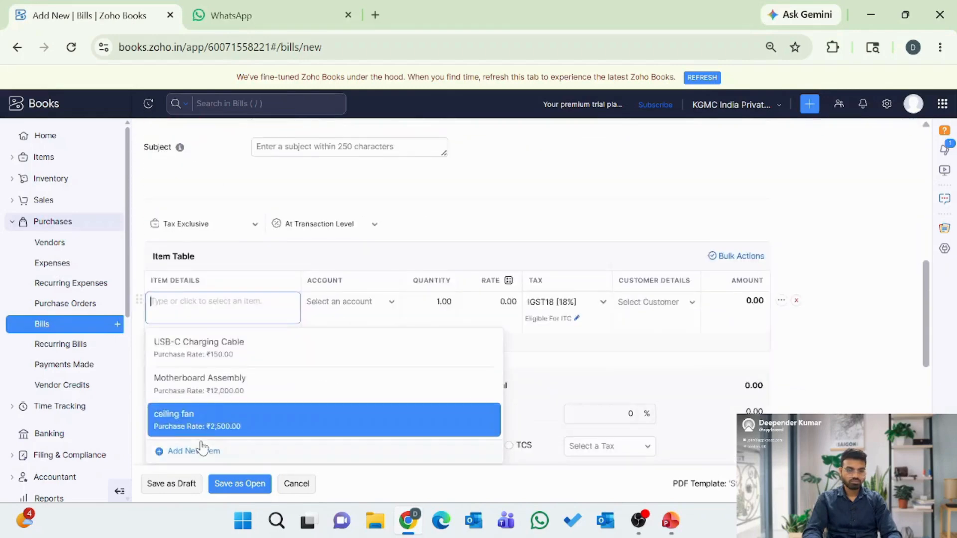
pyautogui.click(190, 395)
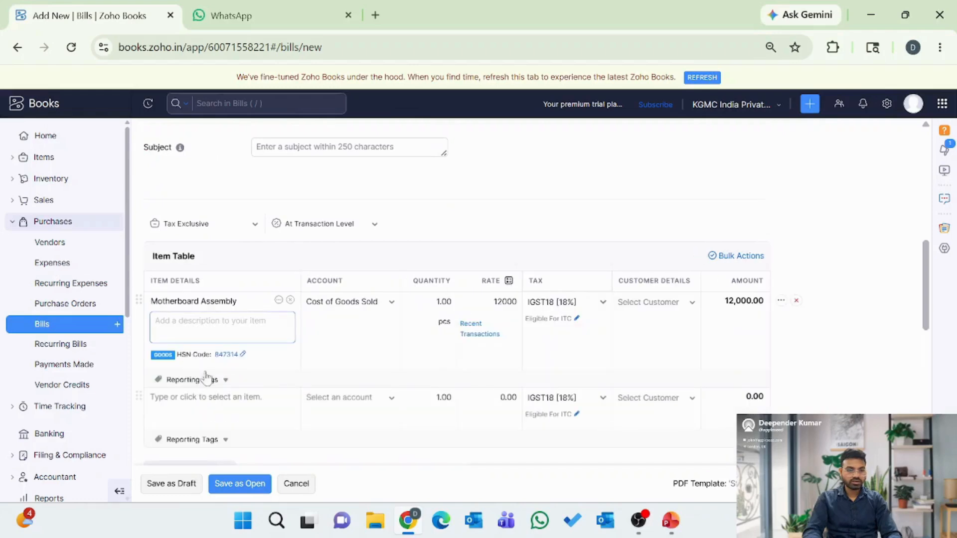
pyautogui.click(192, 381)
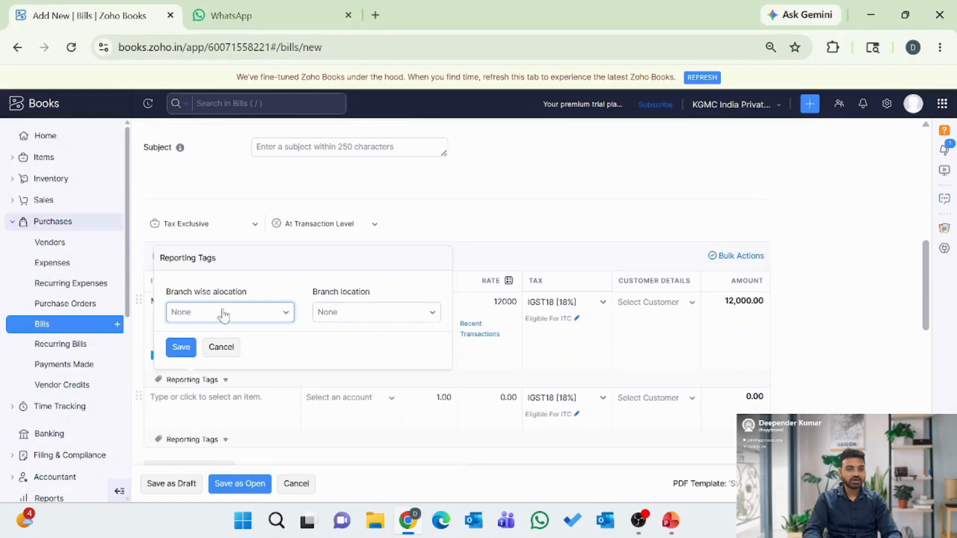
pyautogui.click(355, 319)
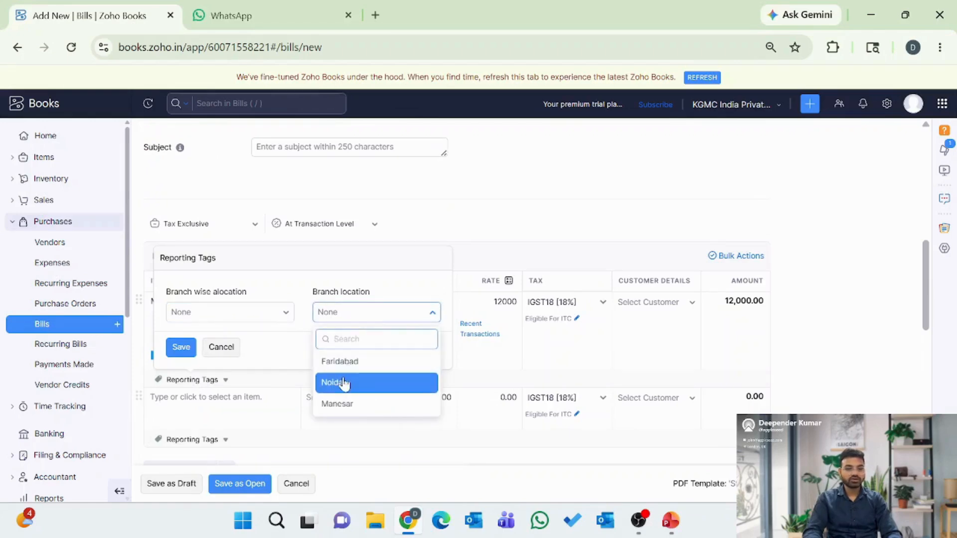
pyautogui.click(349, 362)
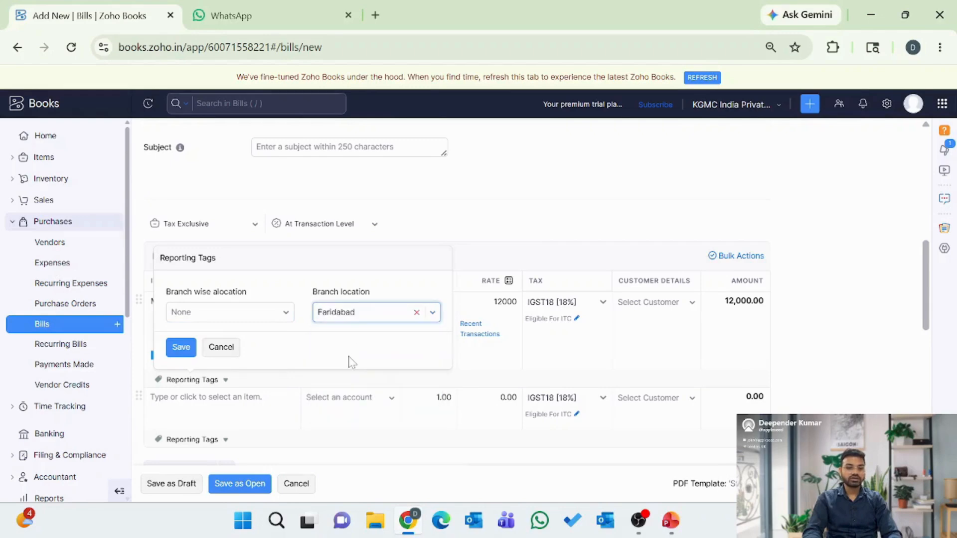
pyautogui.click(182, 348)
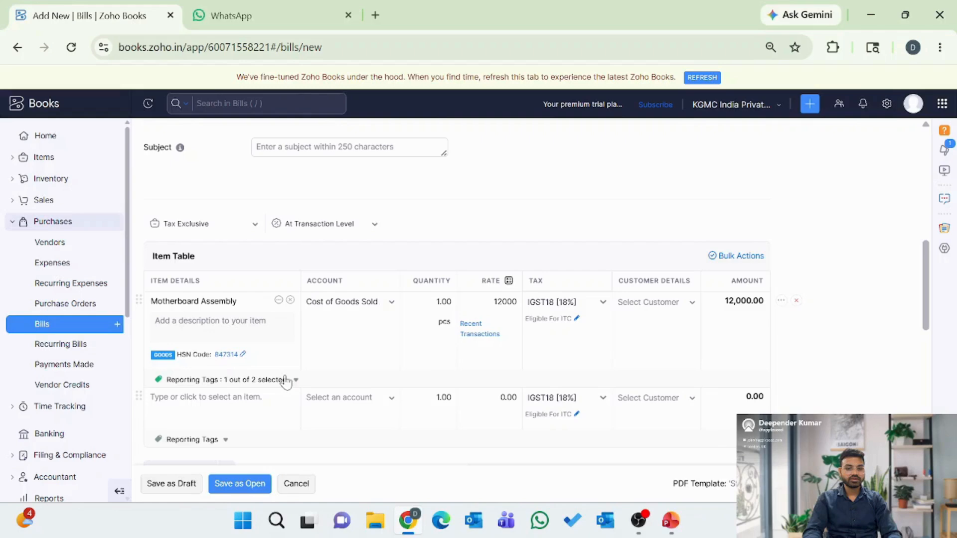
# Step: Look over the bill's totals and switch to the PowerPoint slide show, advancing it to its end
pyautogui.scroll(-5, 428, 380)
pyautogui.scroll(-3, 429, 378)
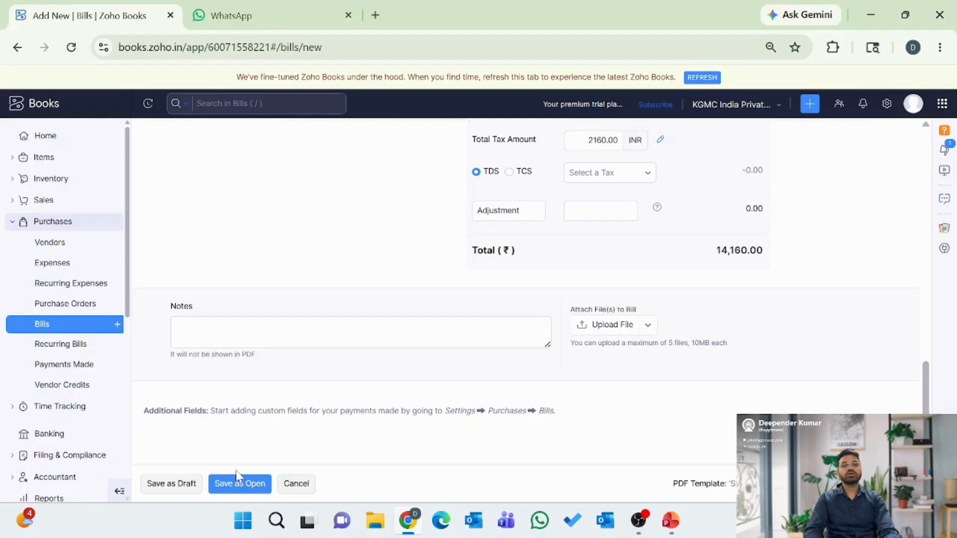
pyautogui.hotkey('alt', 'Tab')
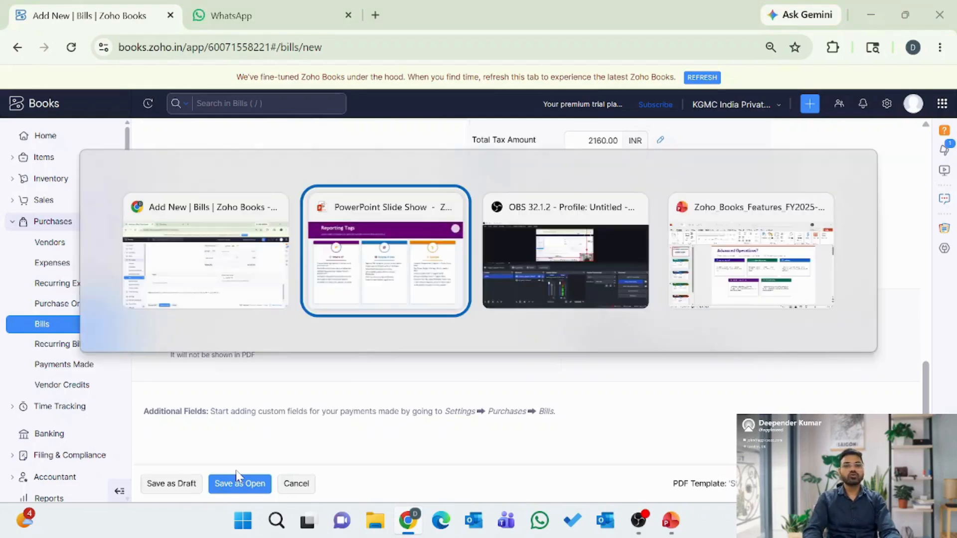
pyautogui.press('Right')
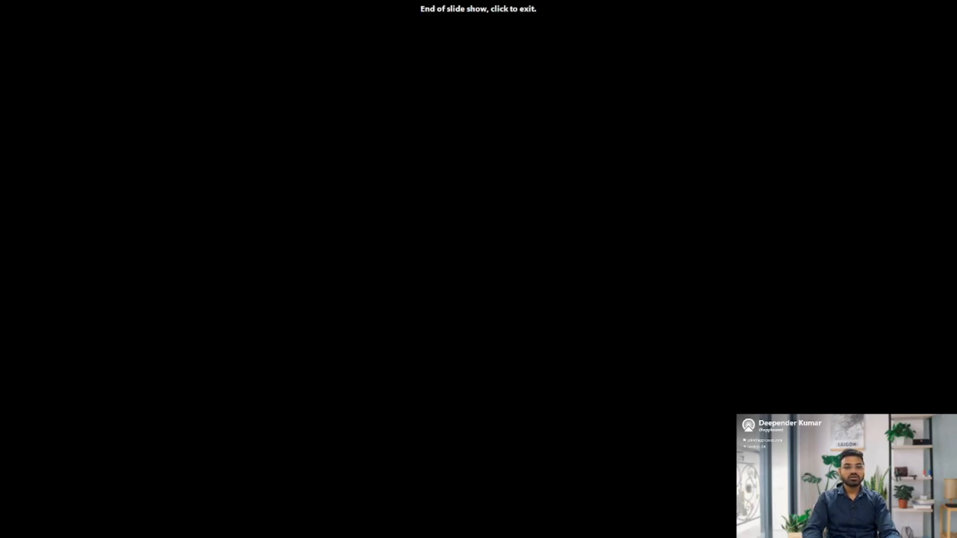